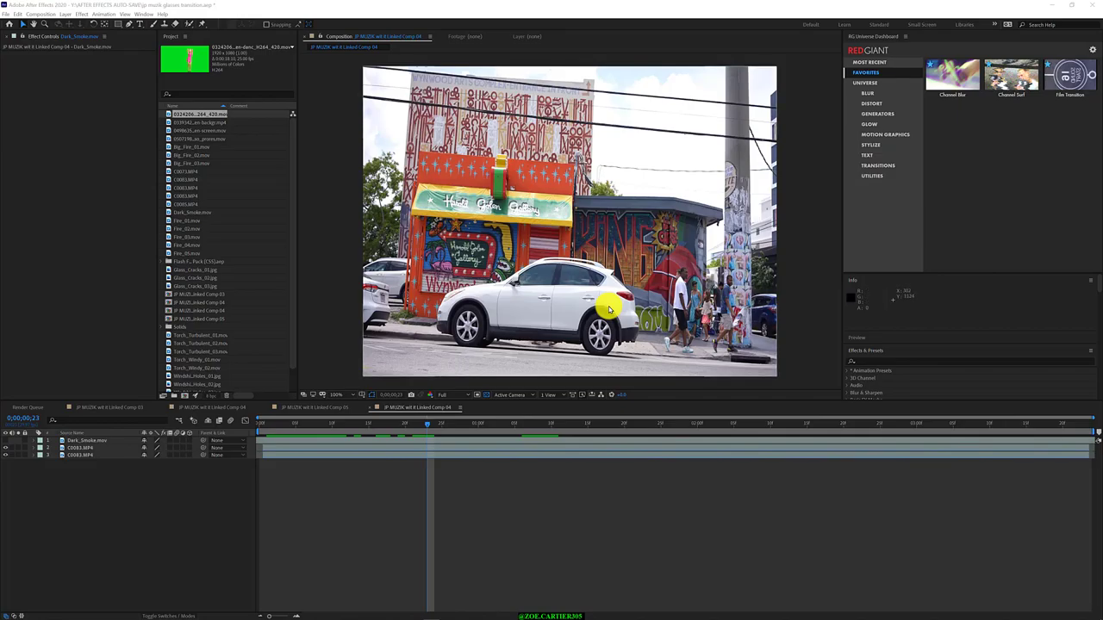
Step: Scrub back to an earlier frame and give layer 2, C0083.MP4, a Yellow label
mouse_move(426, 423)
left_mouse_down()
mouse_move(269, 428)
mouse_move(1096, 467)
left_mouse_up()
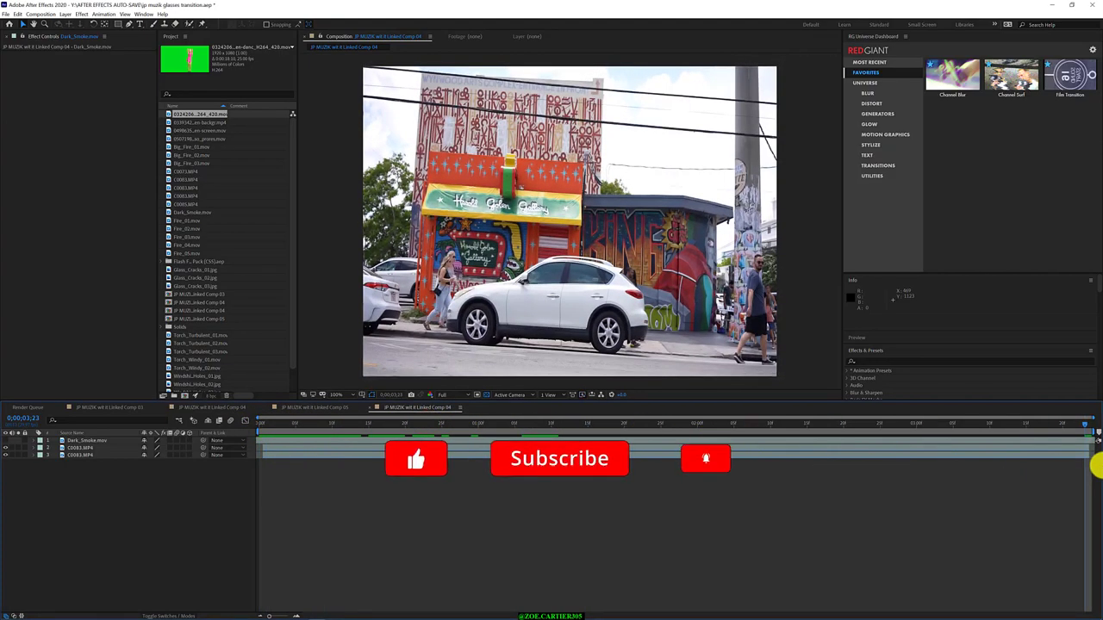
mouse_move(1096, 466)
left_mouse_down()
mouse_move(505, 429)
mouse_move(1096, 430)
left_mouse_up()
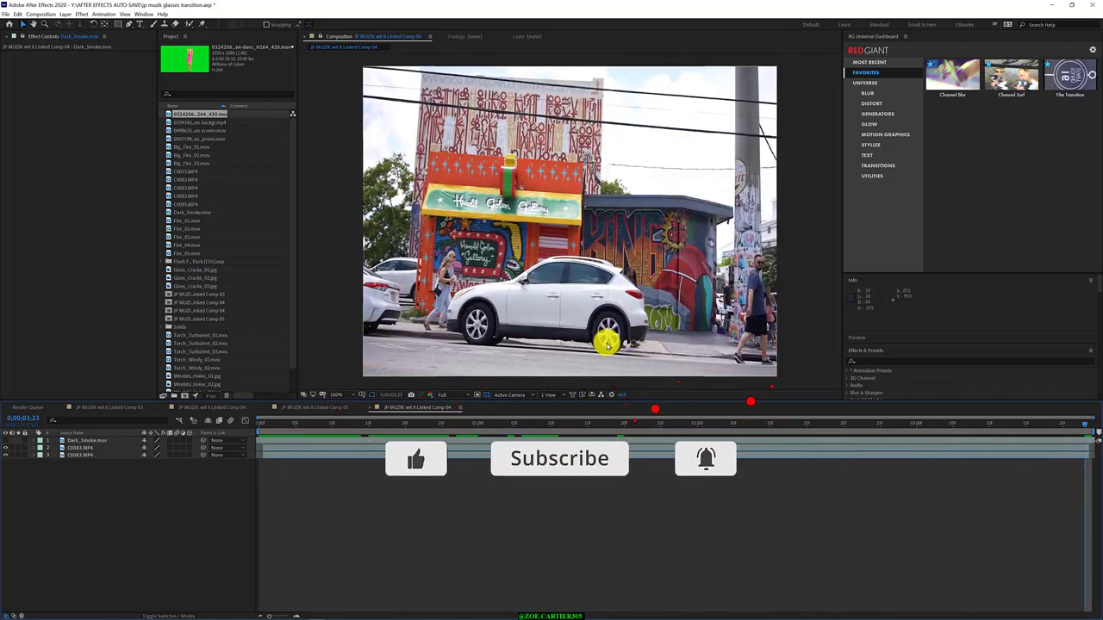
left_click(96, 449)
left_click(39, 448)
left_click(70, 491)
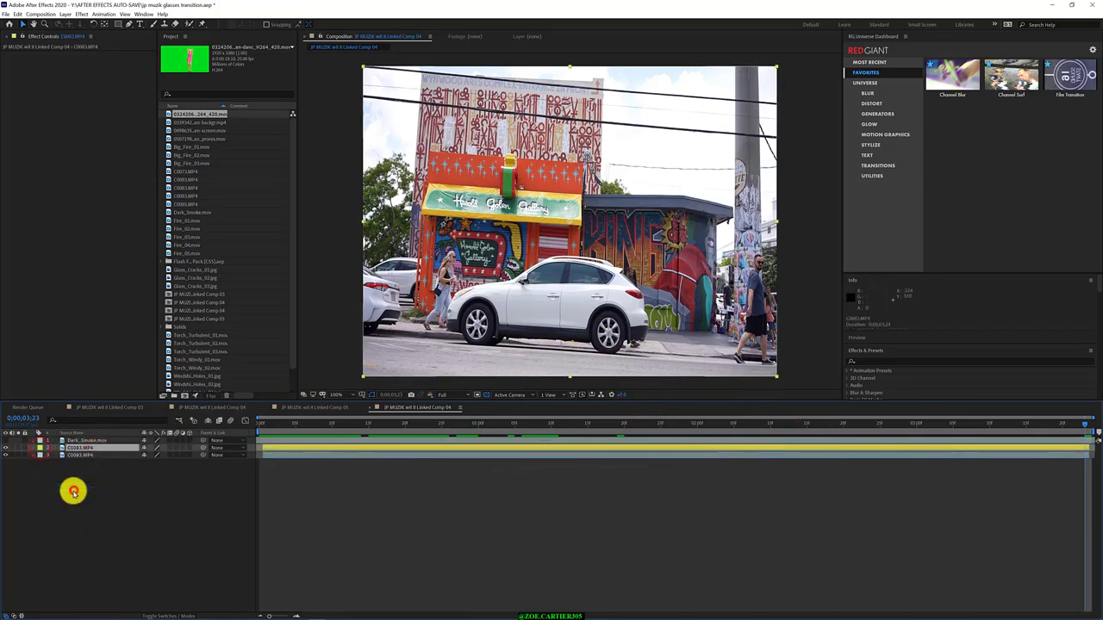
Step: Open C0083.MP4 in the Layer panel and paint a Roto Brush stroke across the white car
left_click(190, 26)
double_click(463, 307)
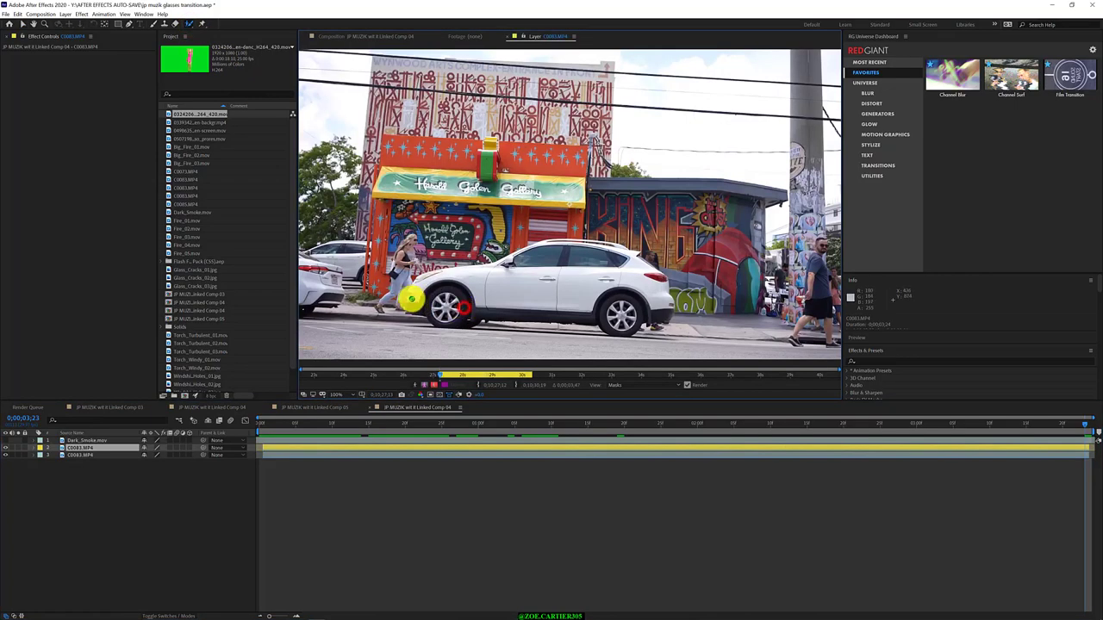
mouse_move(412, 298)
left_mouse_down()
mouse_move(554, 289)
mouse_move(669, 304)
left_mouse_up()
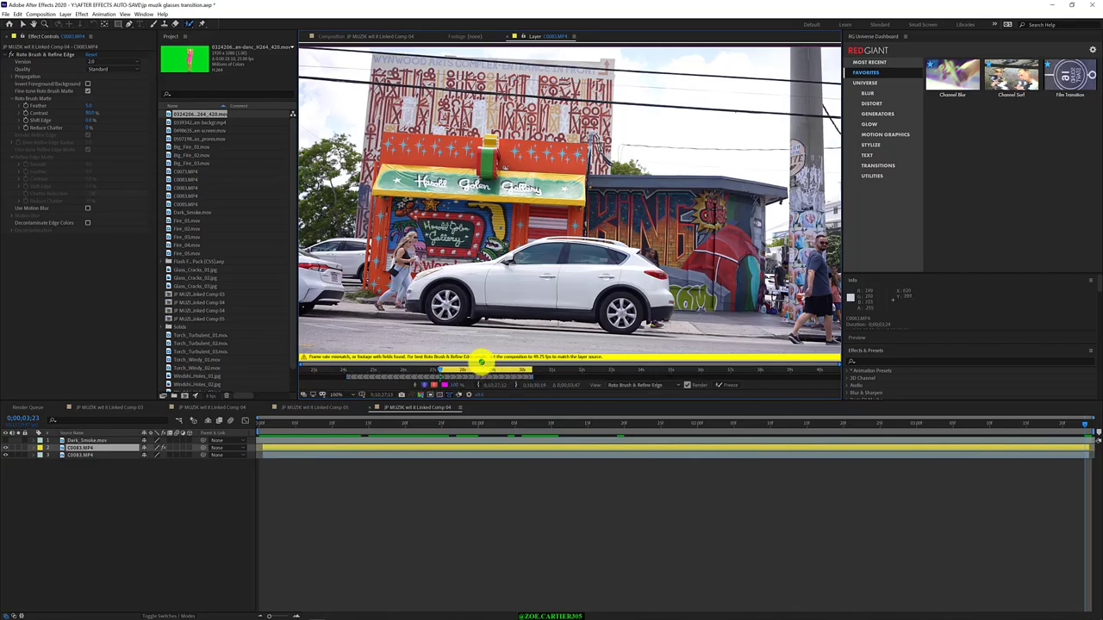
Step: Check the Layer panel's View display options, leaving them unchanged
left_click(652, 385)
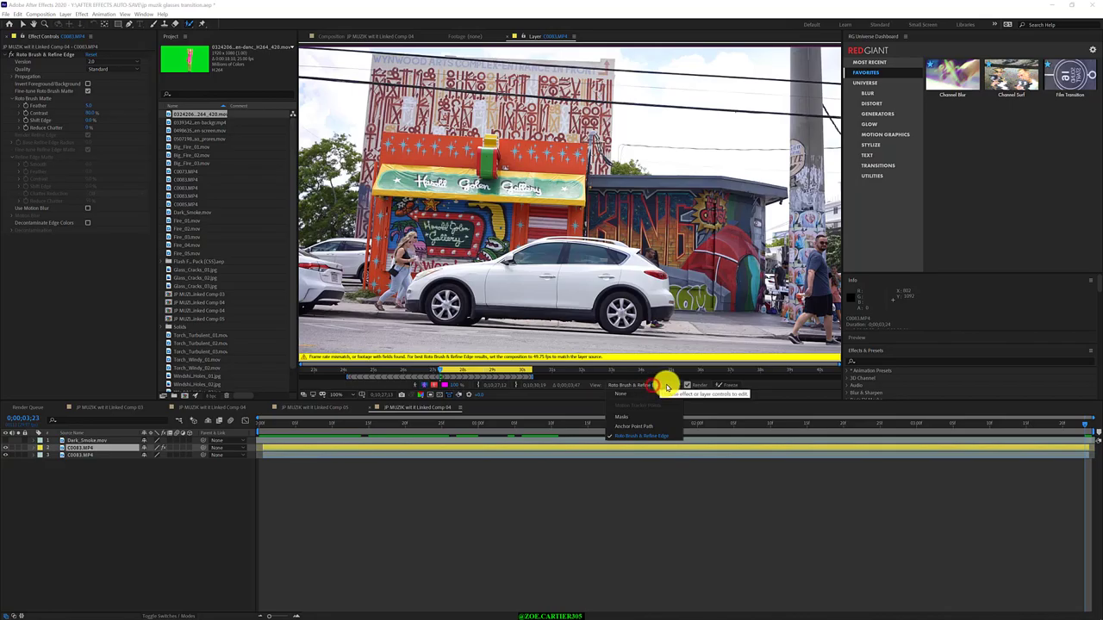
left_click(665, 384)
left_click(652, 299)
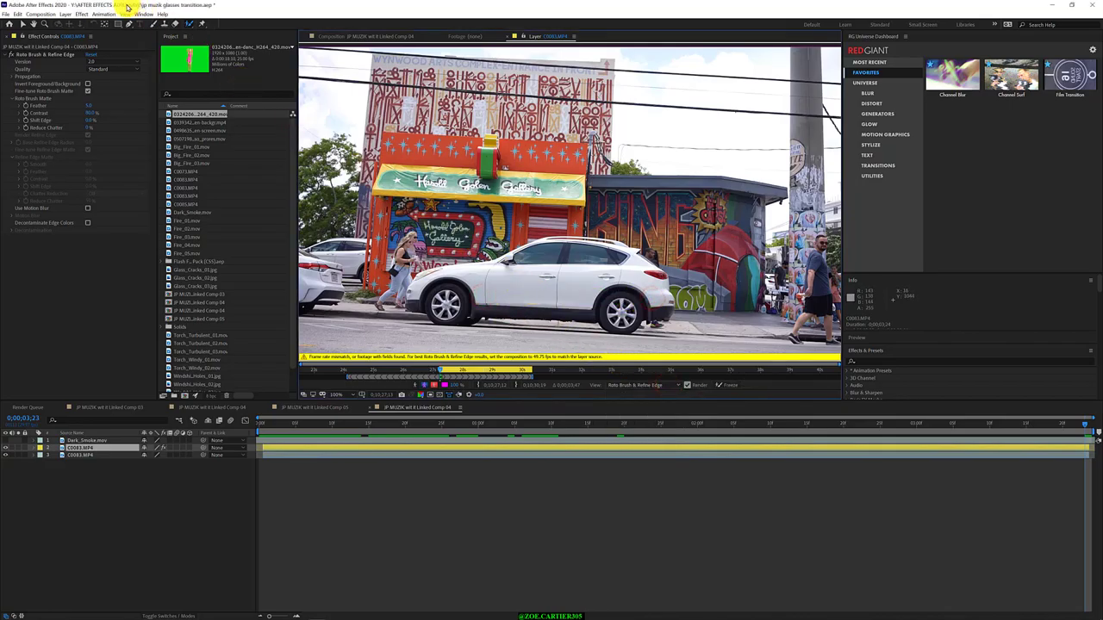
left_click(43, 13)
Step: Set the composition frame rate to 49.75 fps and close the stray VR player window
left_click(130, 25)
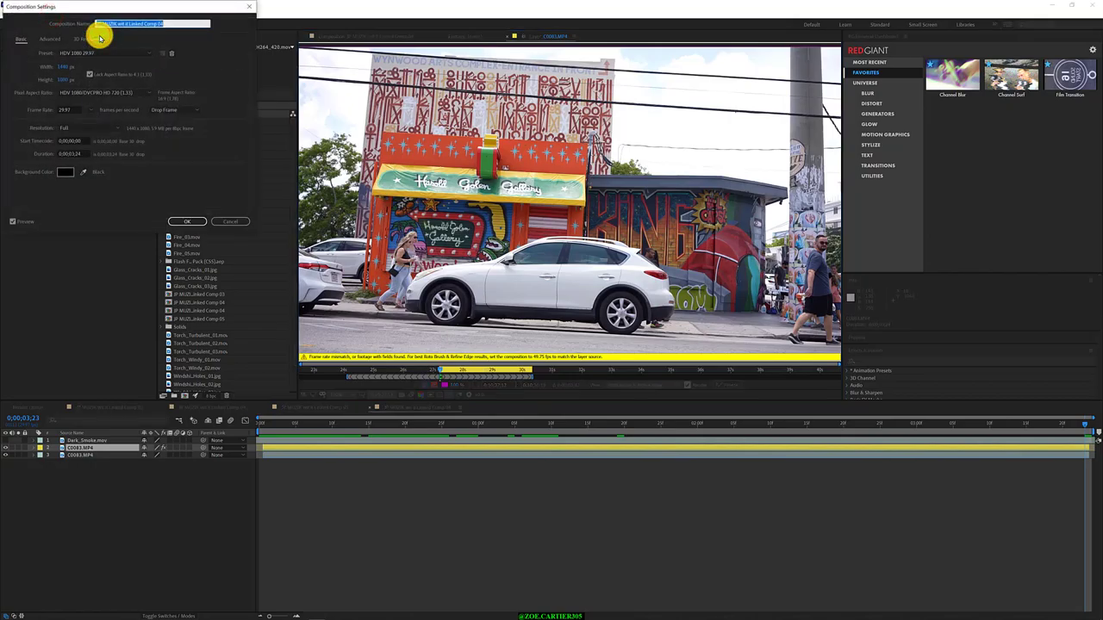
left_click(91, 107)
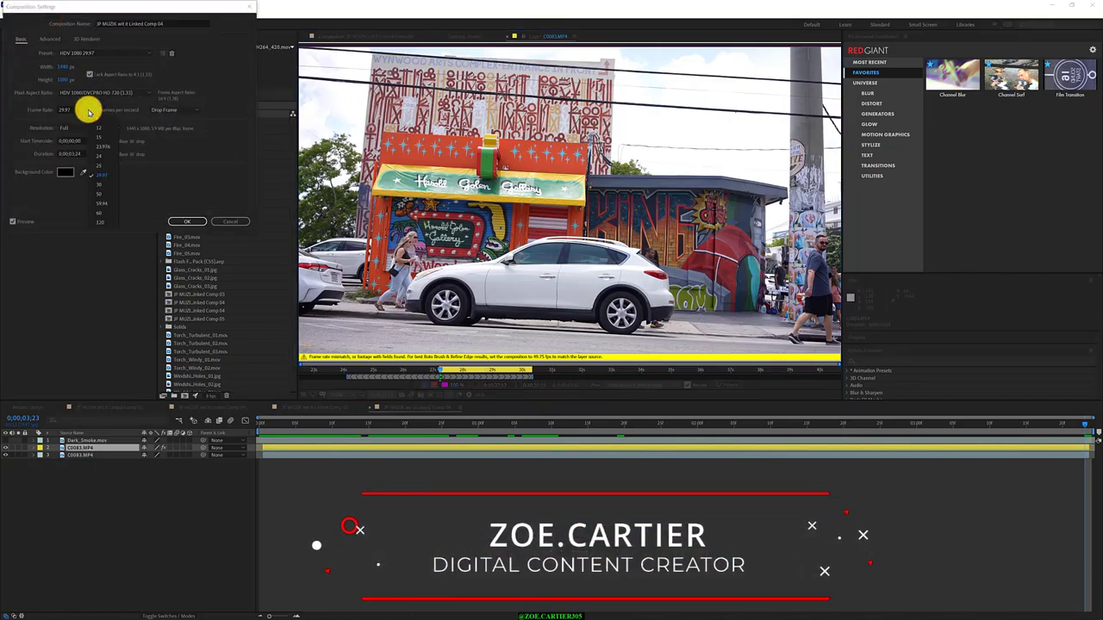
left_click(77, 107)
left_click(72, 111)
type("49.75")
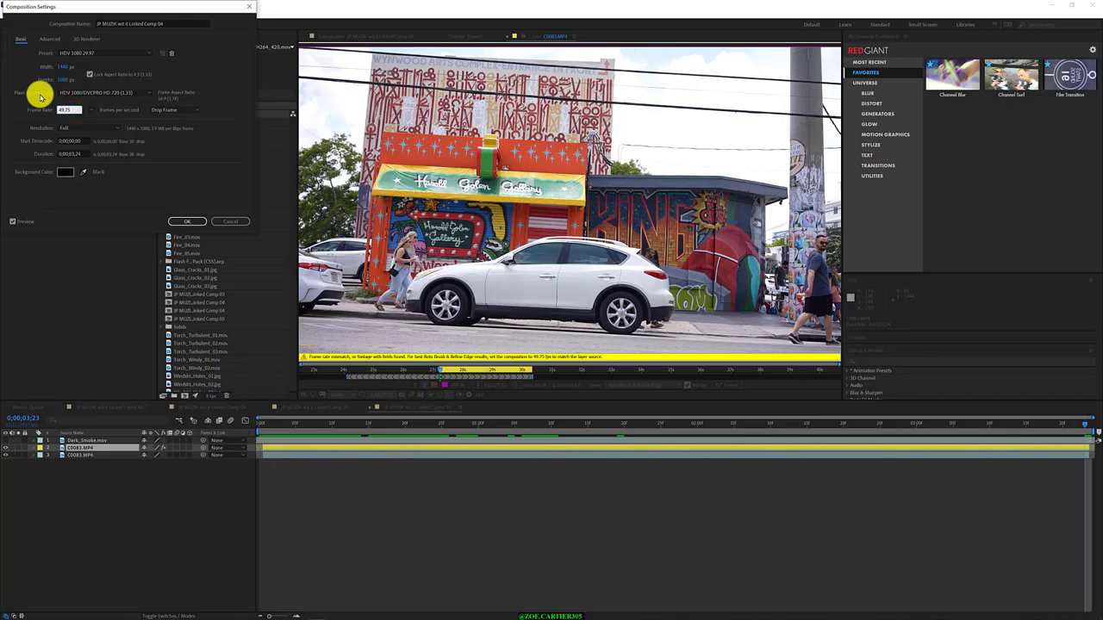
left_click(140, 209)
left_click(187, 221)
left_click(272, 114)
left_click(459, 613)
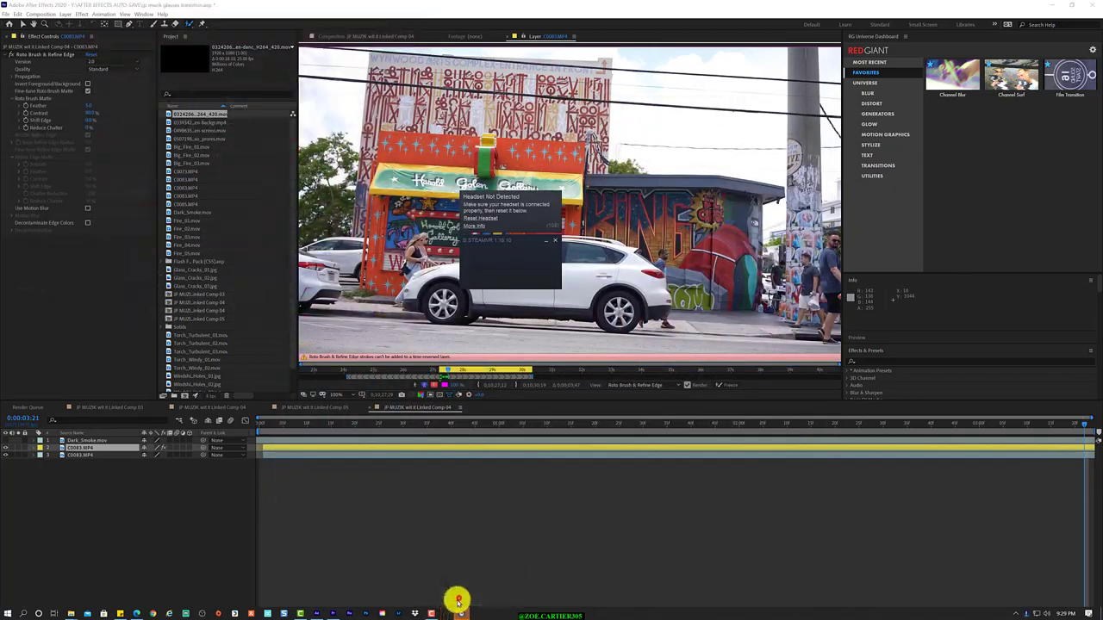
right_click(457, 602)
Step: Dismiss the headset warning and turn off Time-Reverse Layer on C0083.MP4
left_click(455, 595)
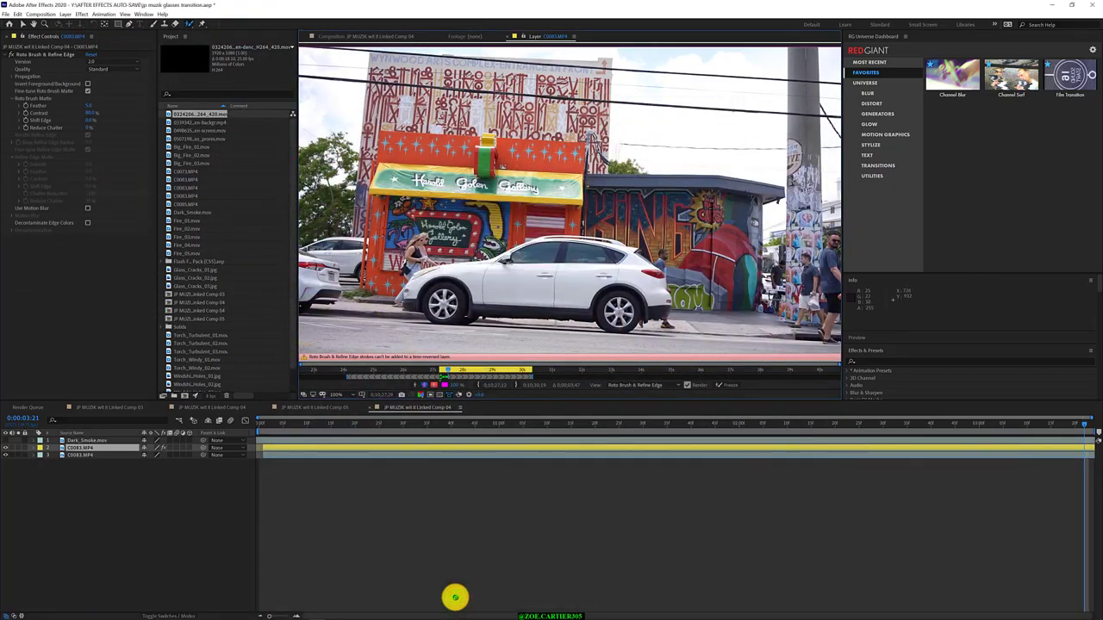
left_click_drag(411, 288, 585, 290)
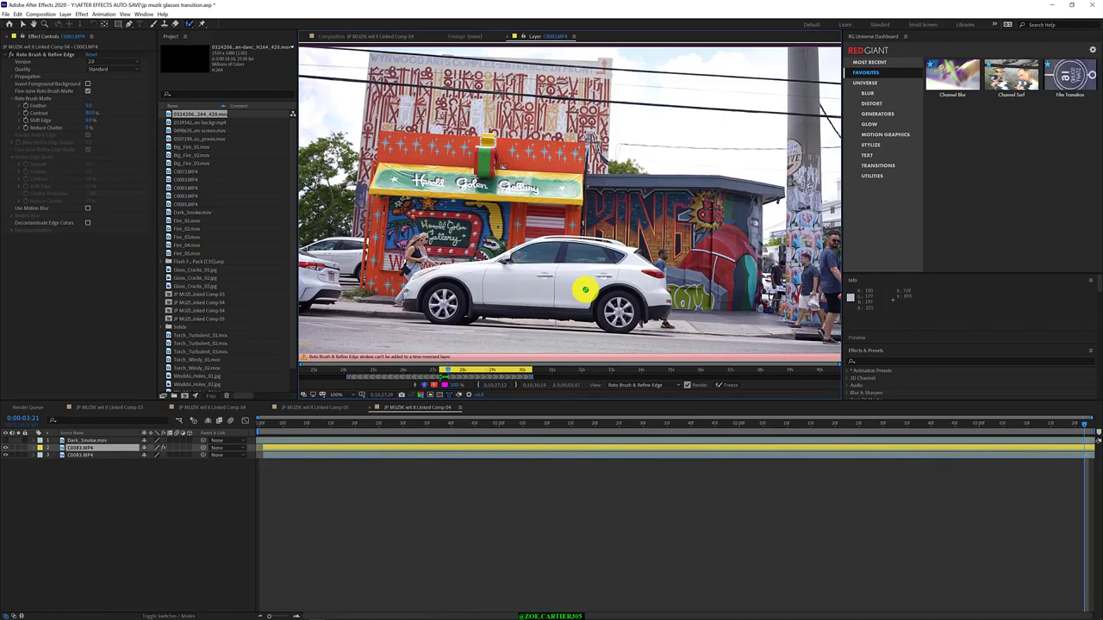
right_click(97, 450)
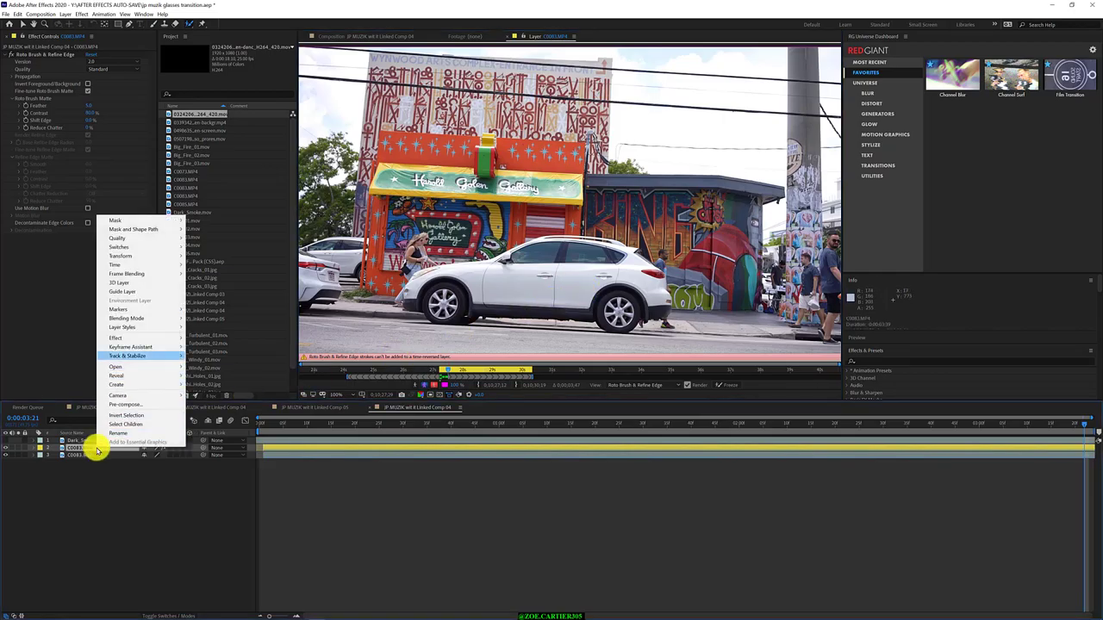
mouse_move(120, 256)
left_click(258, 278)
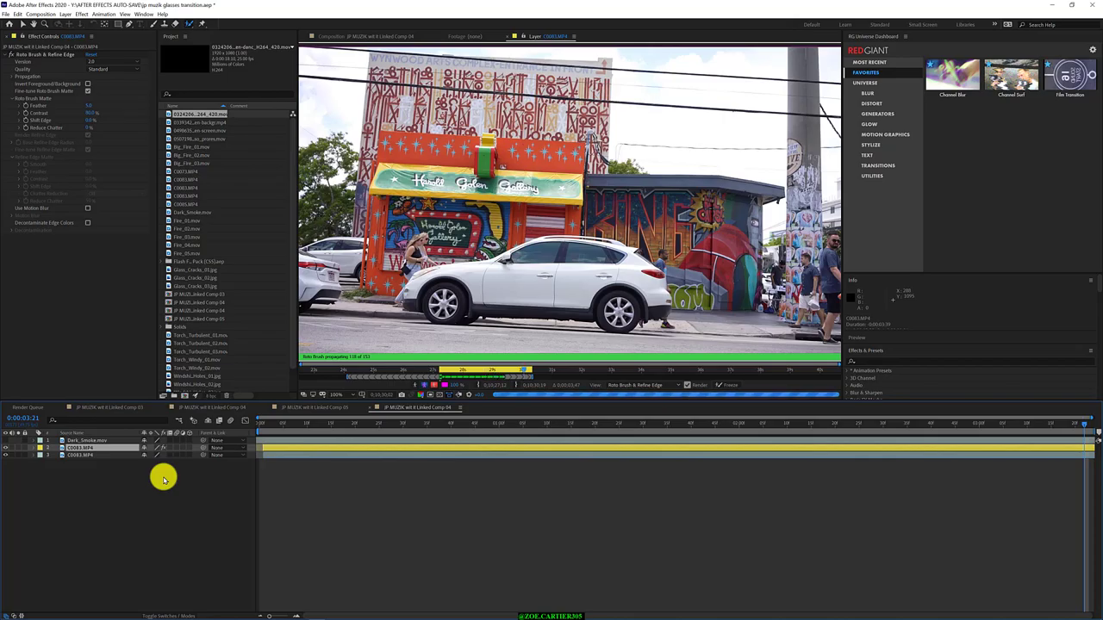
Step: Preview the roto propagation, return to frame 0:00:00:00 and repaint the car stroke
left_click_drag(269, 424, 708, 429)
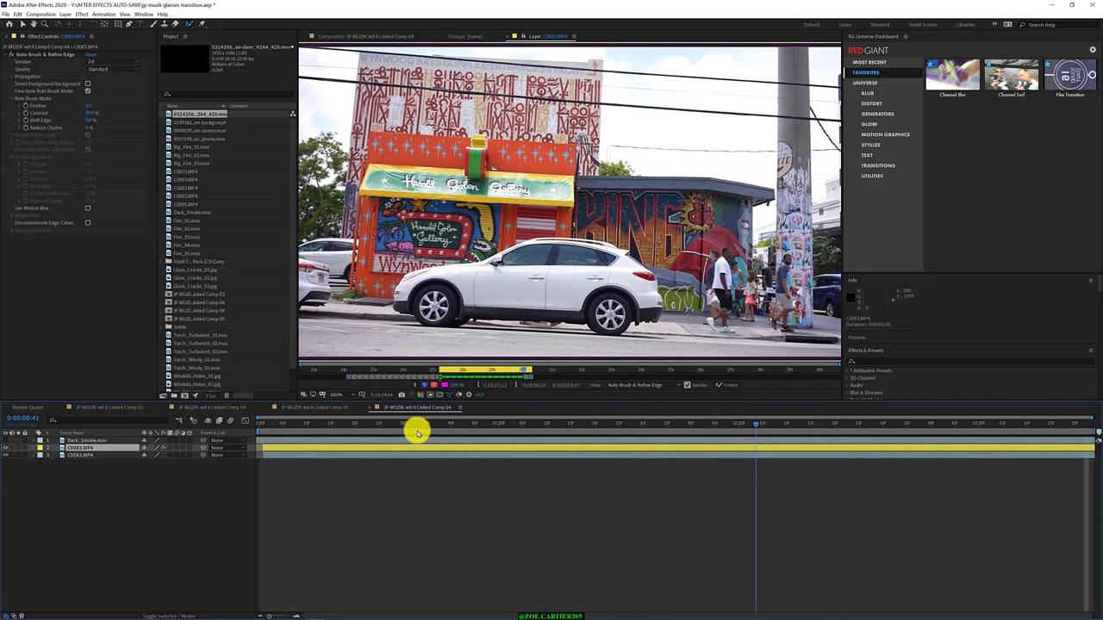
left_click(268, 429)
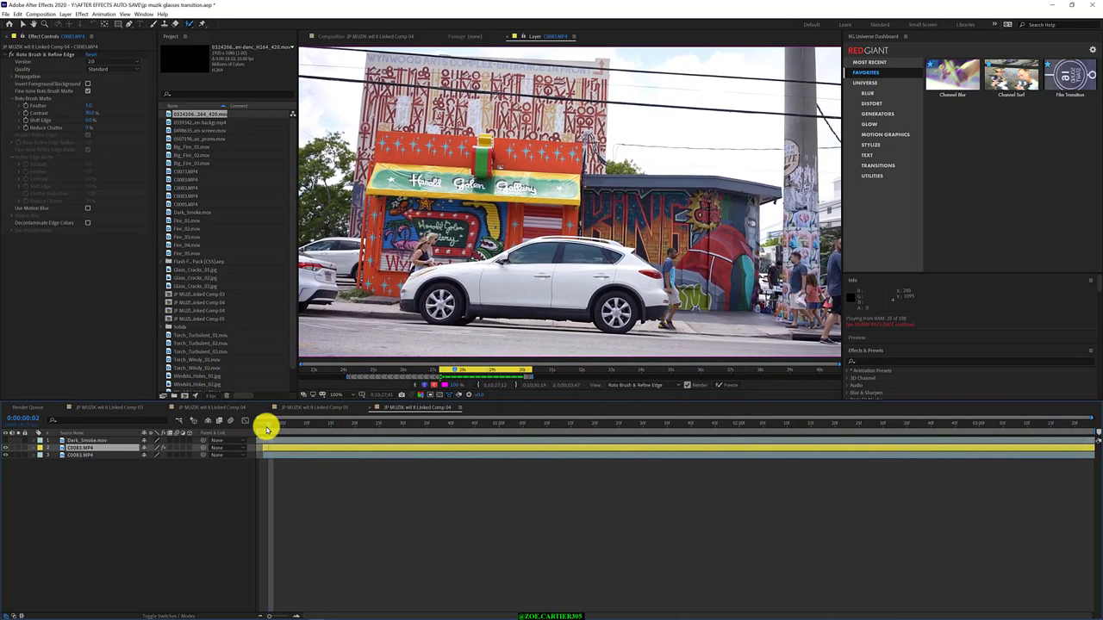
key("space")
left_click_drag(458, 422, 266, 439)
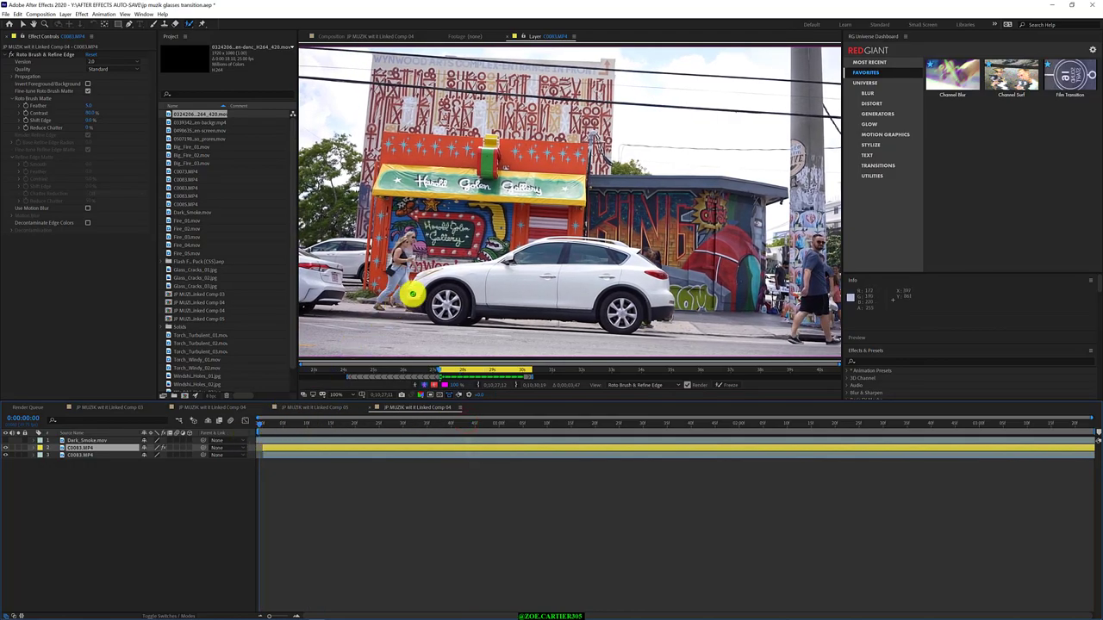
left_click_drag(413, 294, 491, 286)
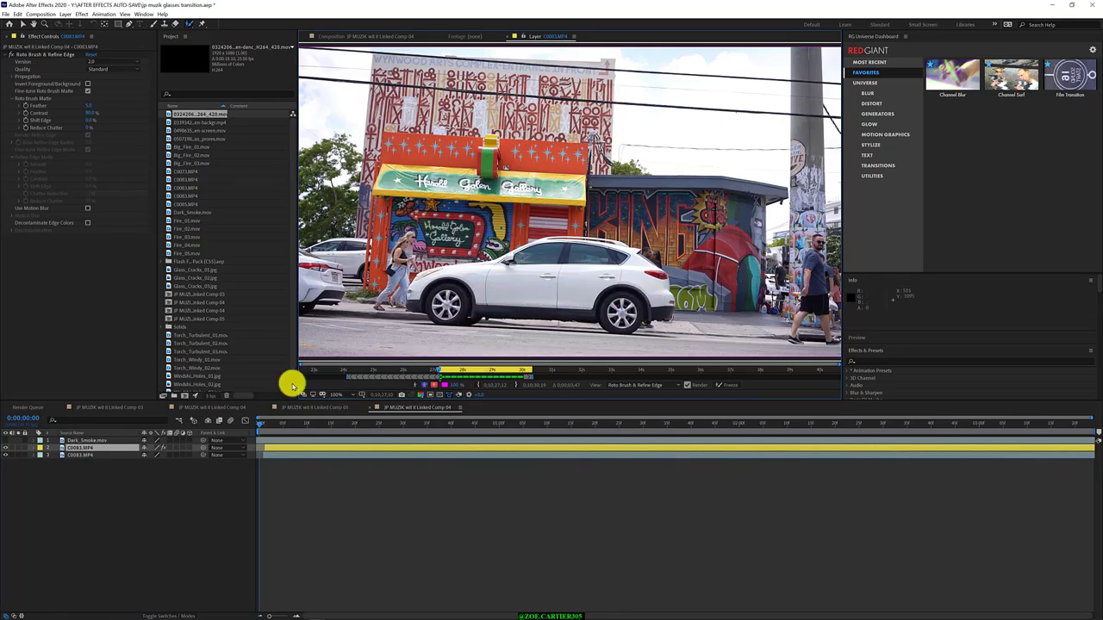
left_click(67, 457)
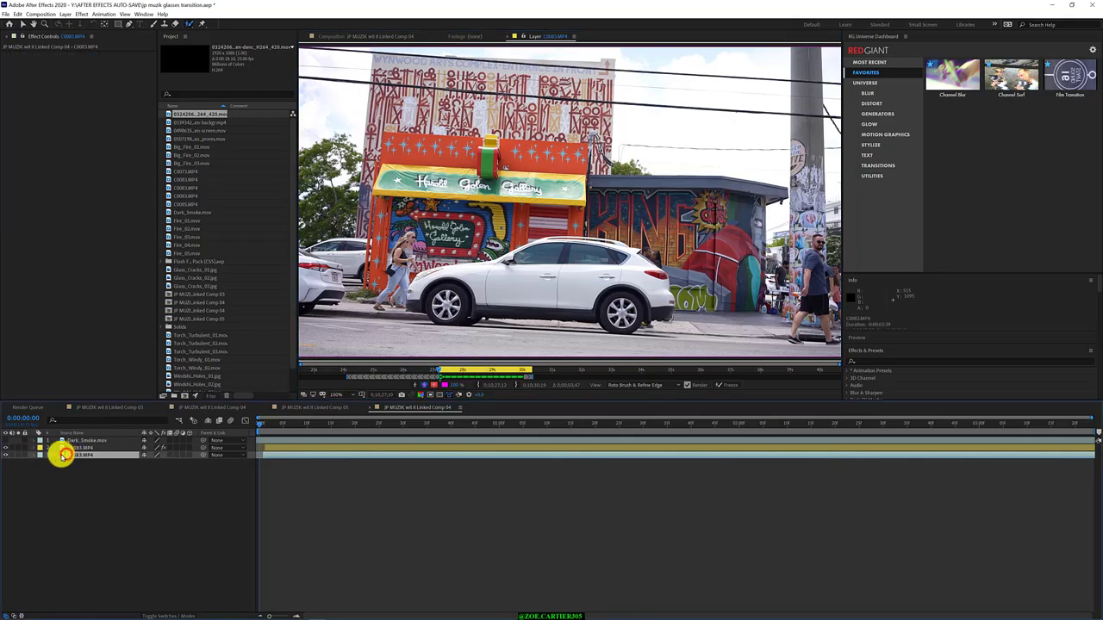
left_click(74, 448)
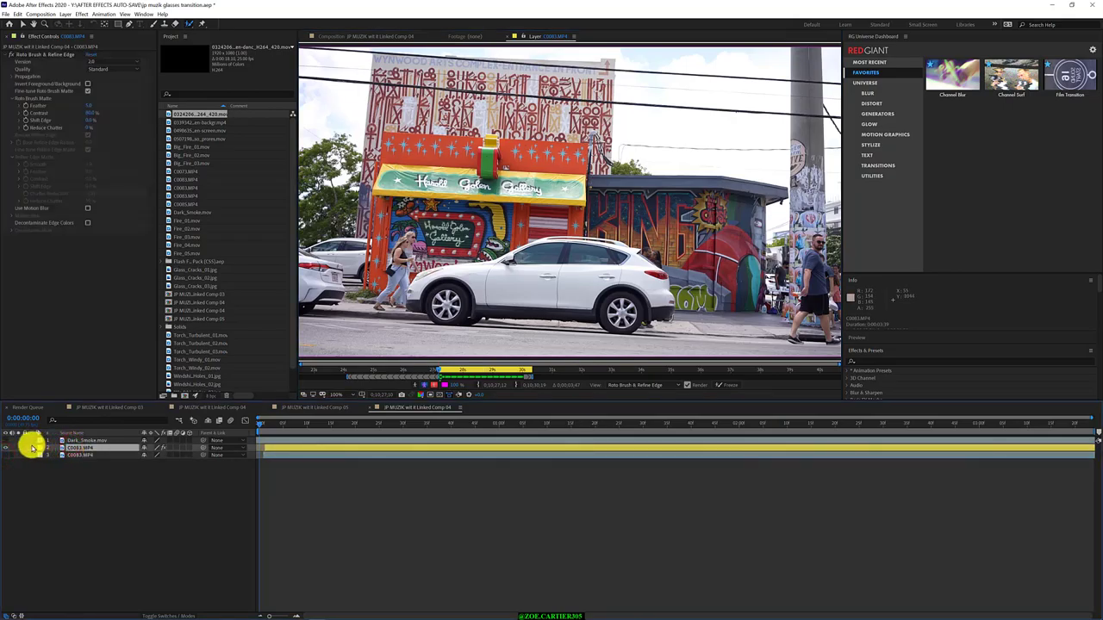
left_click(92, 54)
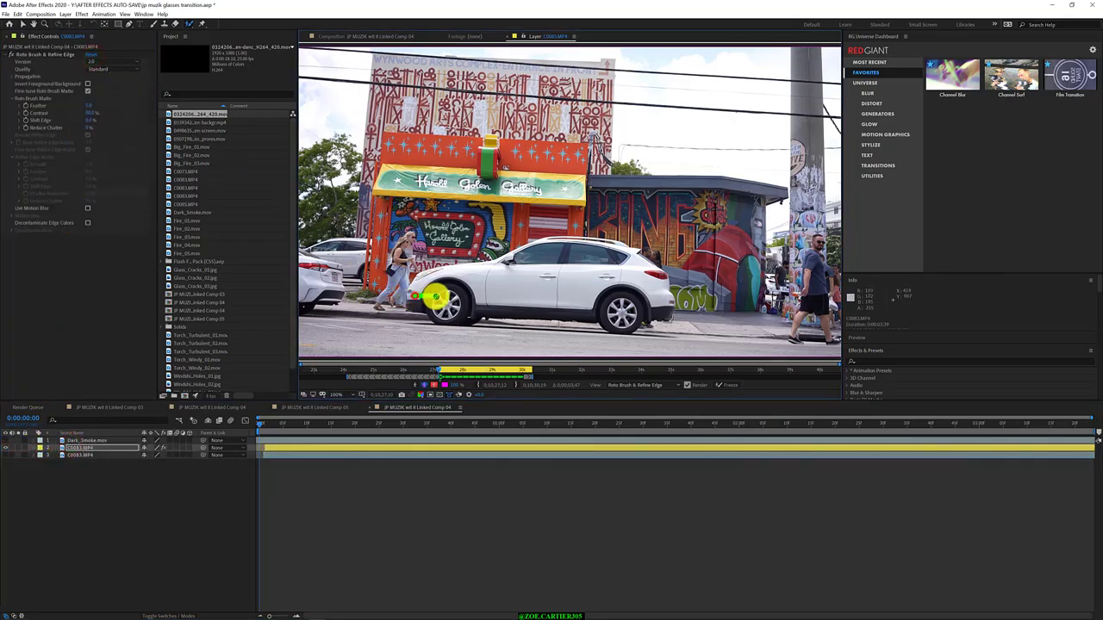
scroll(436, 298, "up", 2)
scroll(400, 313, "up", 1)
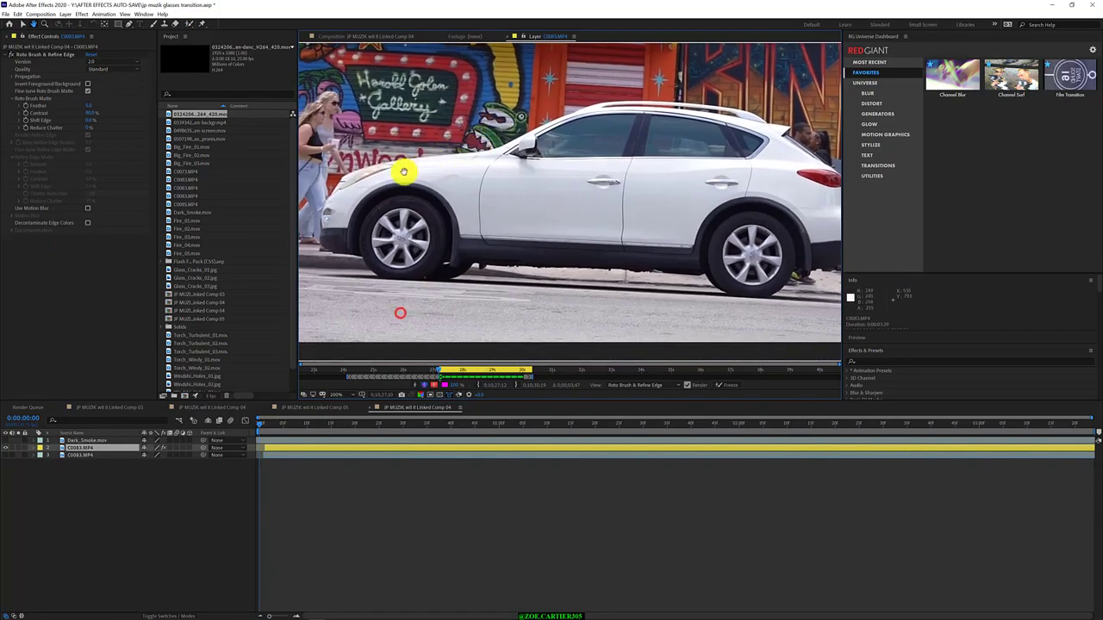
mouse_move(403, 171)
left_mouse_down()
mouse_move(470, 223)
mouse_move(445, 275)
left_mouse_up()
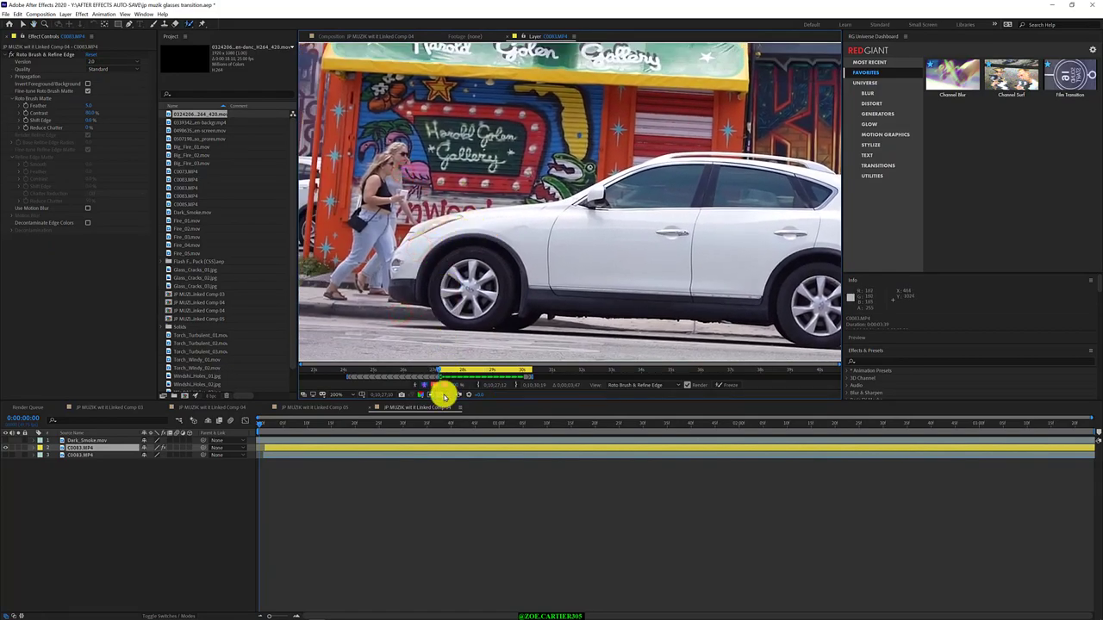
left_click(660, 385)
left_click(660, 393)
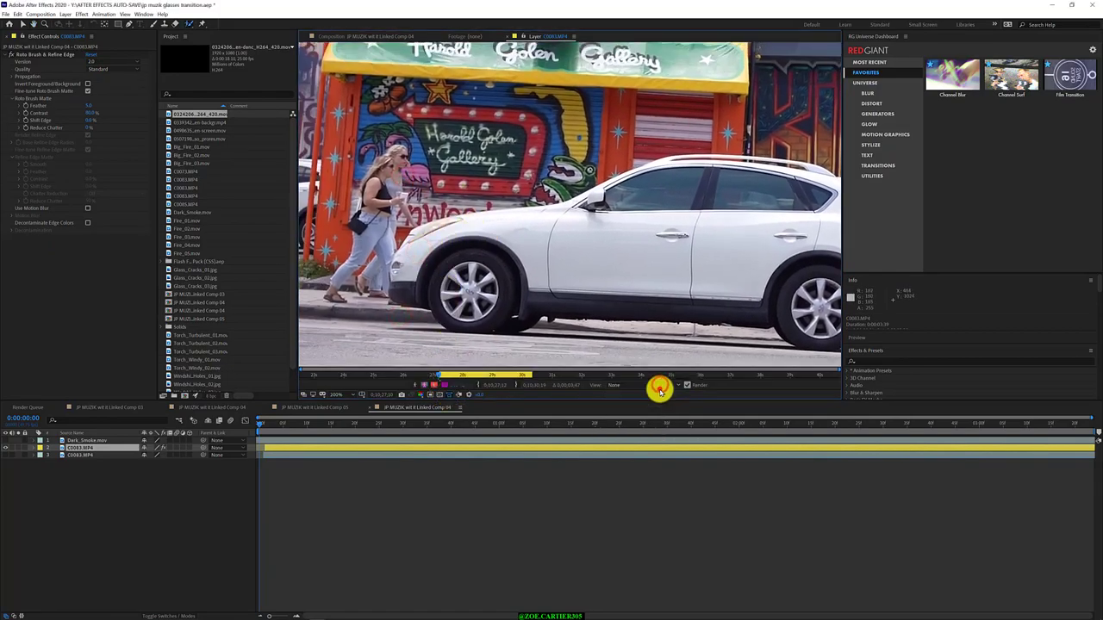
left_click(660, 387)
left_click(640, 435)
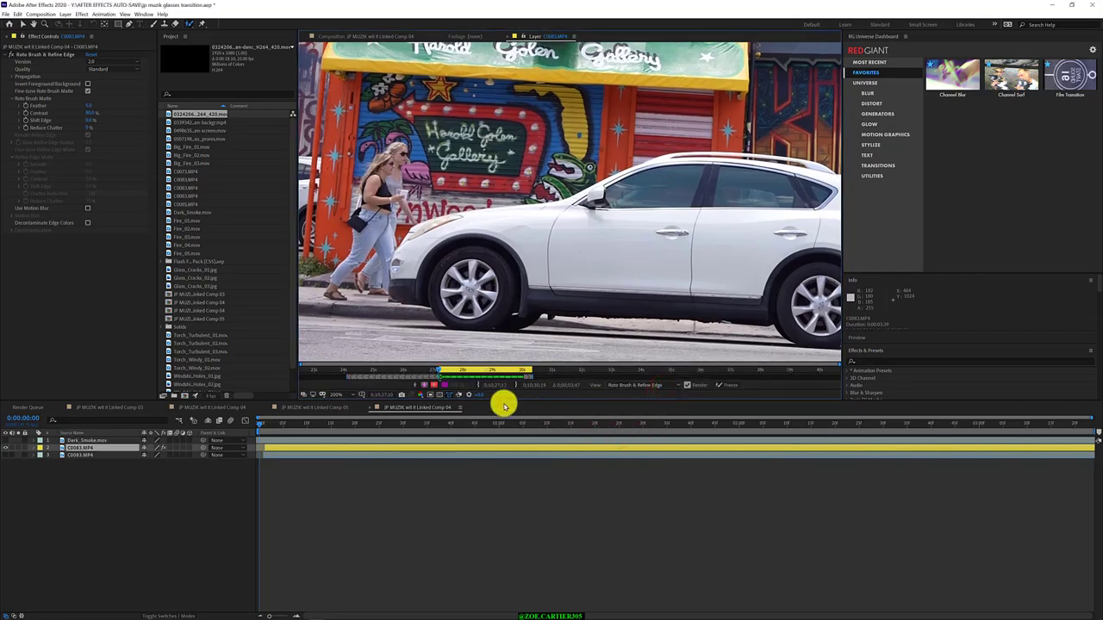
left_click_drag(419, 252, 478, 288)
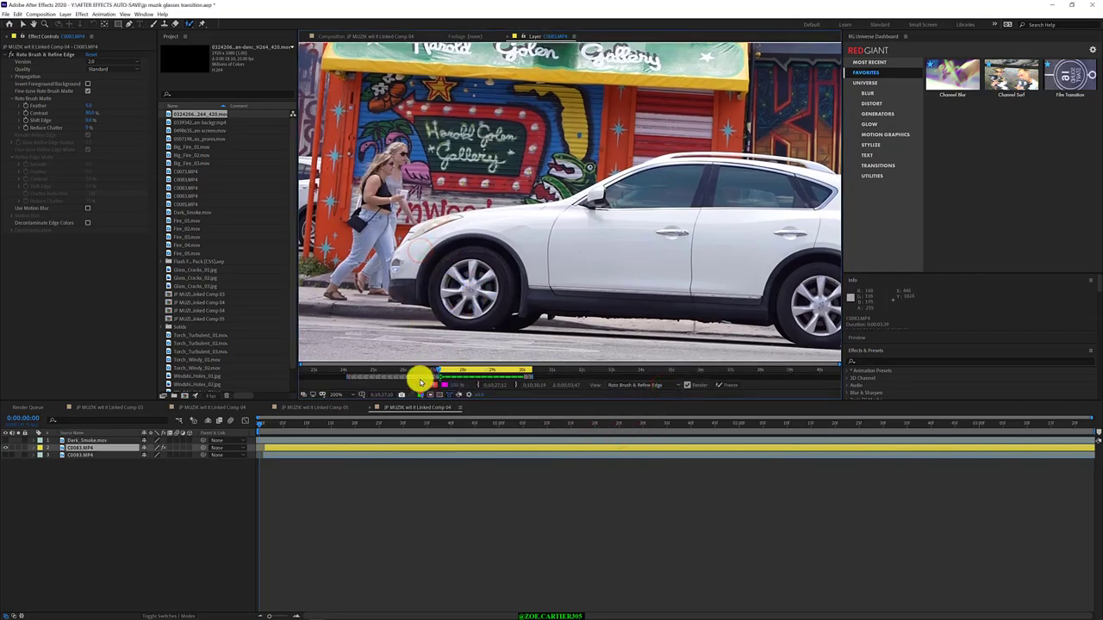
left_click(419, 383)
left_click(434, 383)
left_click(443, 385)
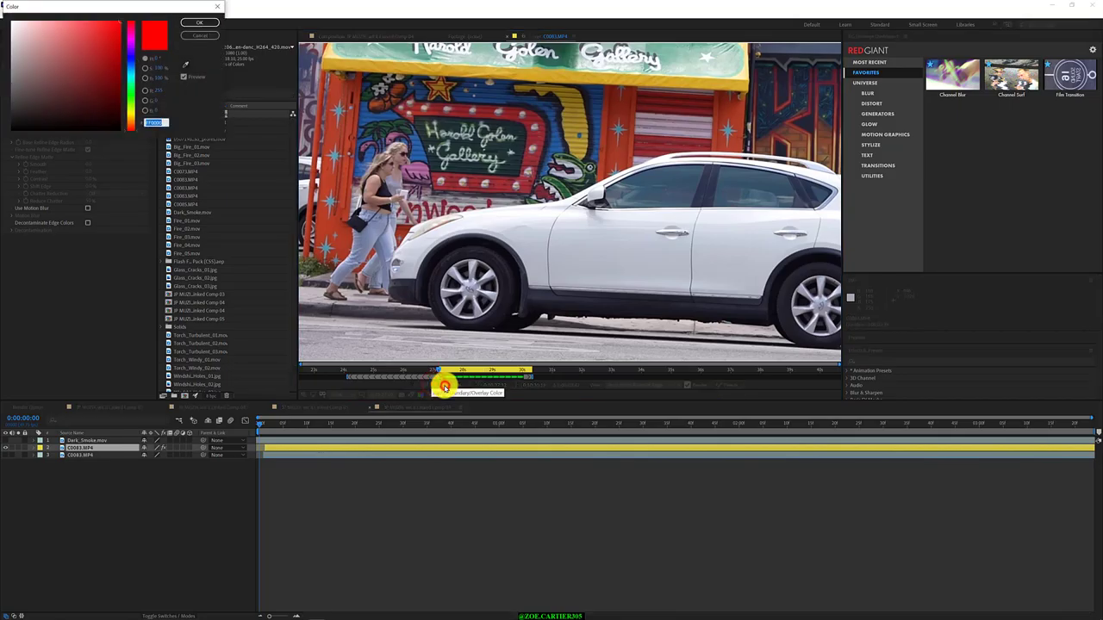
left_click(210, 33)
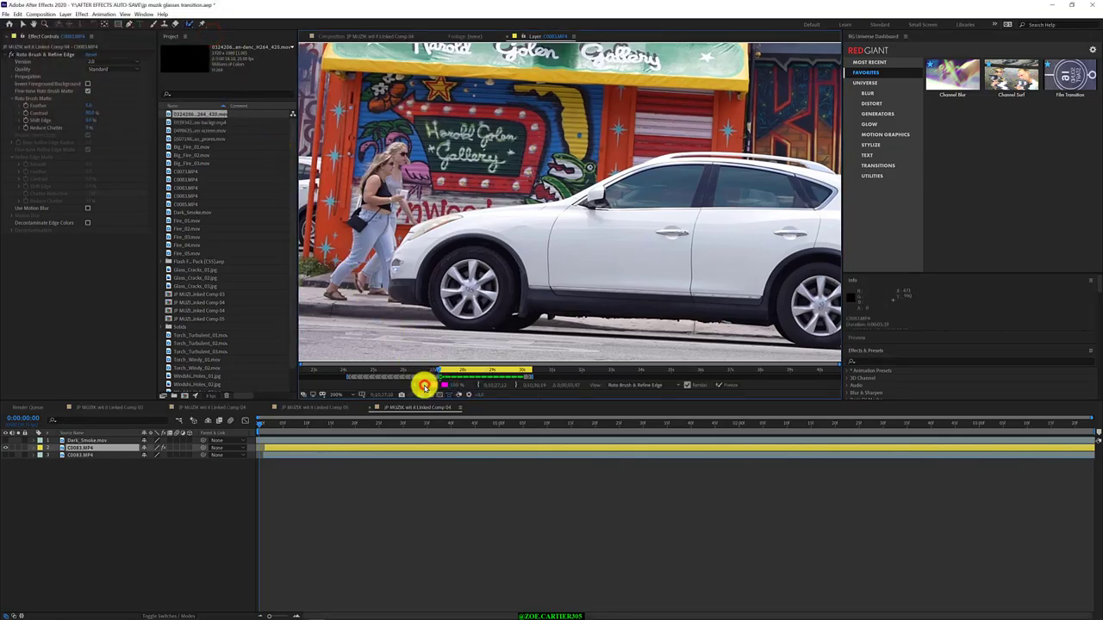
scroll(439, 238, "down", 4)
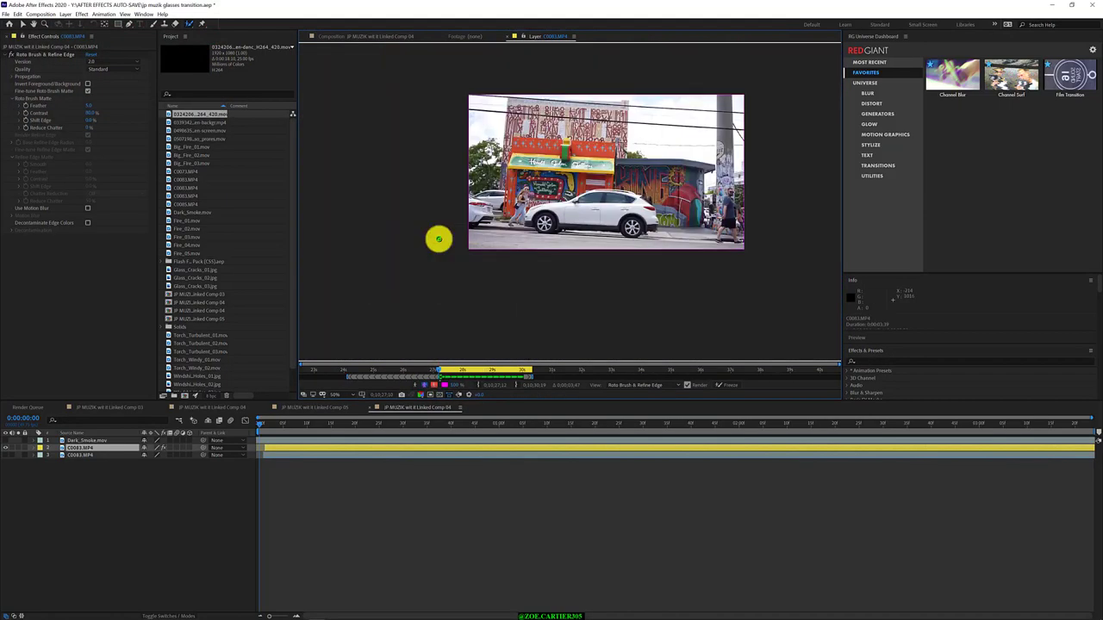
Step: Delete the old Roto Brush & Refine Edge effect and scrub forward in the composition
right_click(47, 54)
left_click(48, 54)
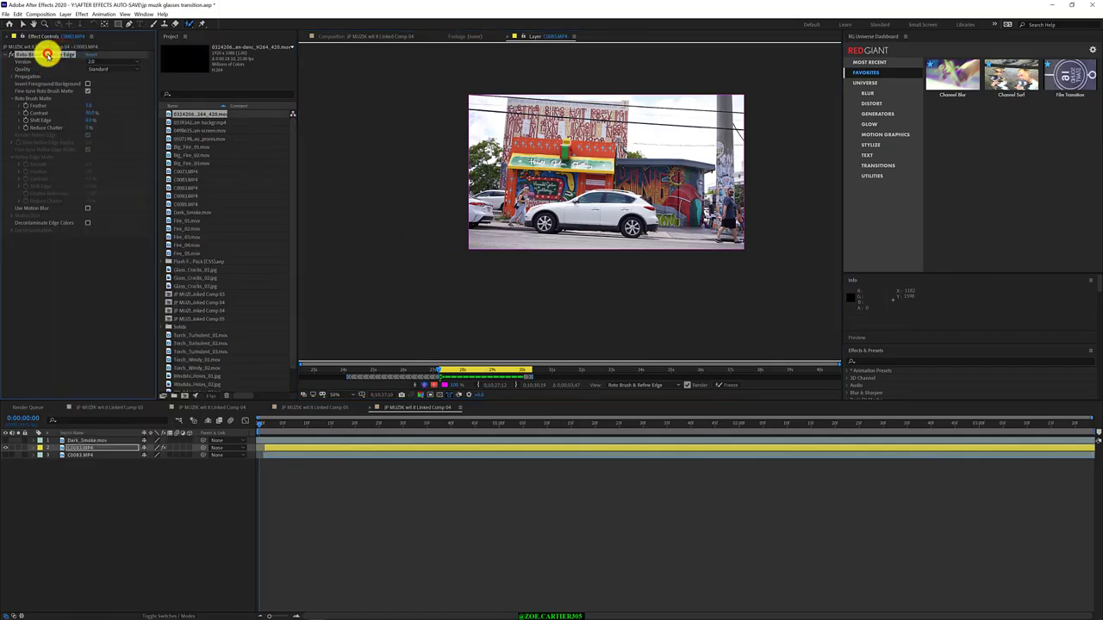
key("Delete")
left_click(379, 35)
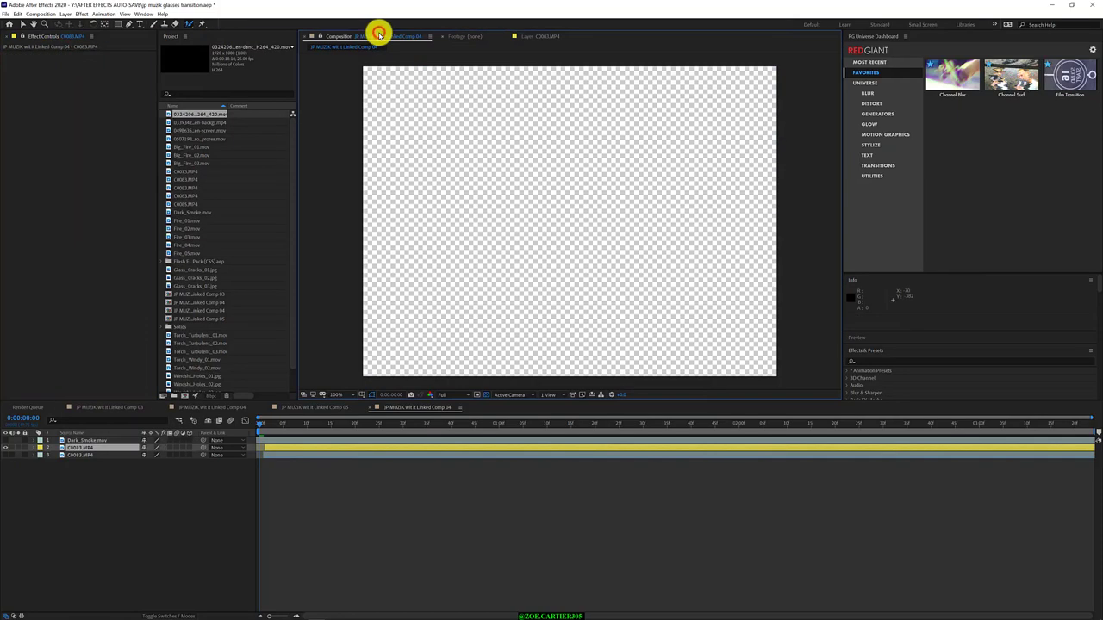
left_click_drag(259, 428, 1092, 426)
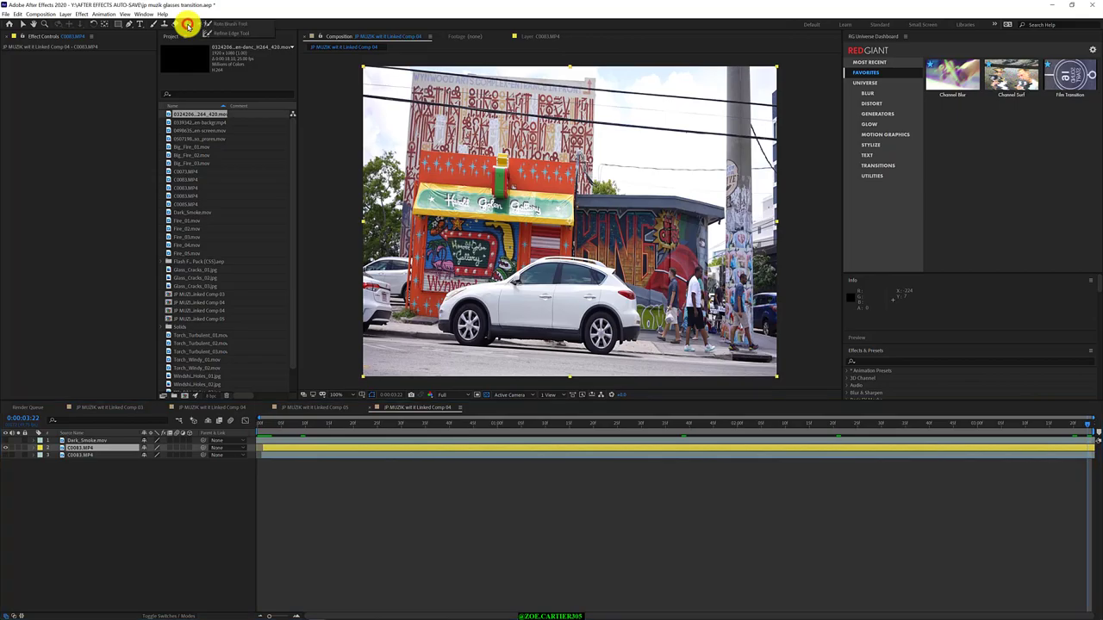
Step: Paint Roto Brush strokes on the car using Version 1.0 (Classic) with Invert Foreground/Background on
left_click(529, 36)
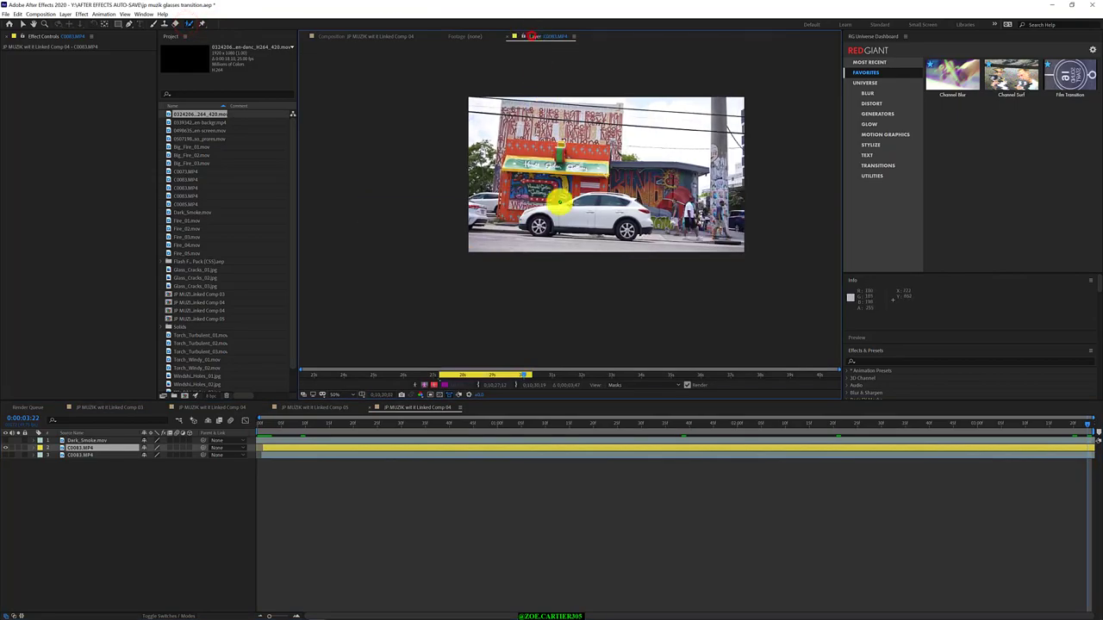
scroll(561, 219, "up", 3)
scroll(551, 222, "down", 1)
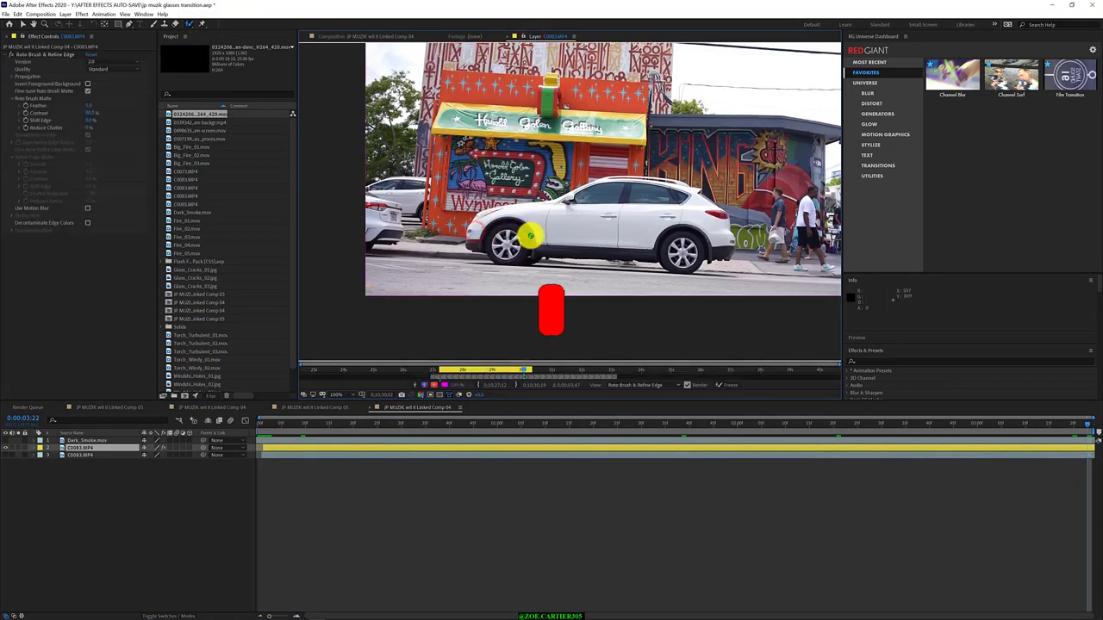
left_click_drag(474, 232, 622, 245)
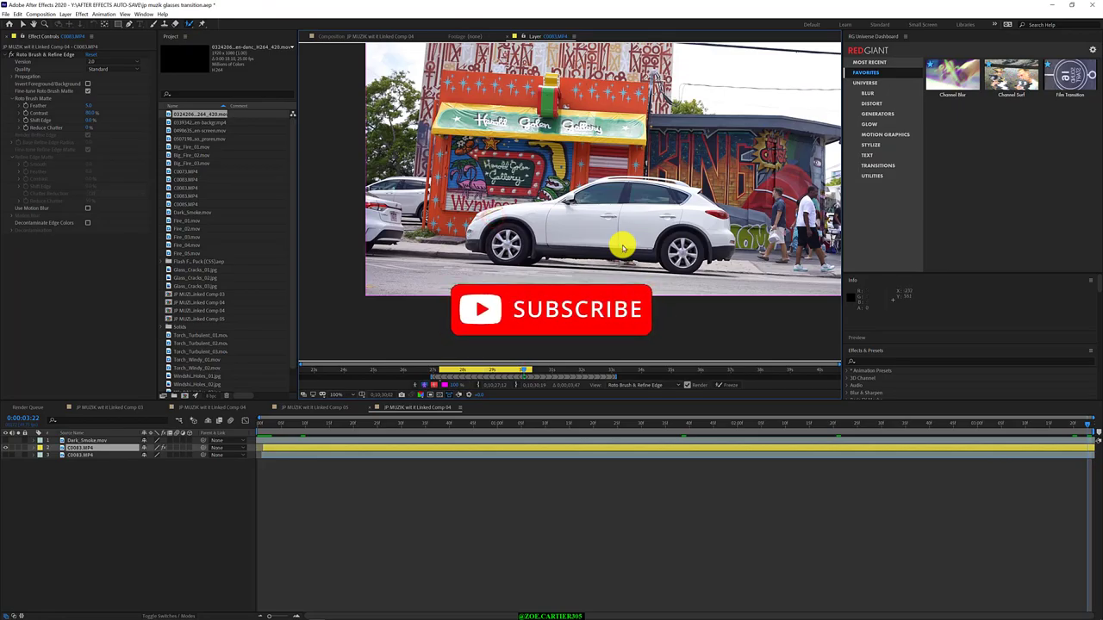
left_click(109, 61)
left_click(113, 69)
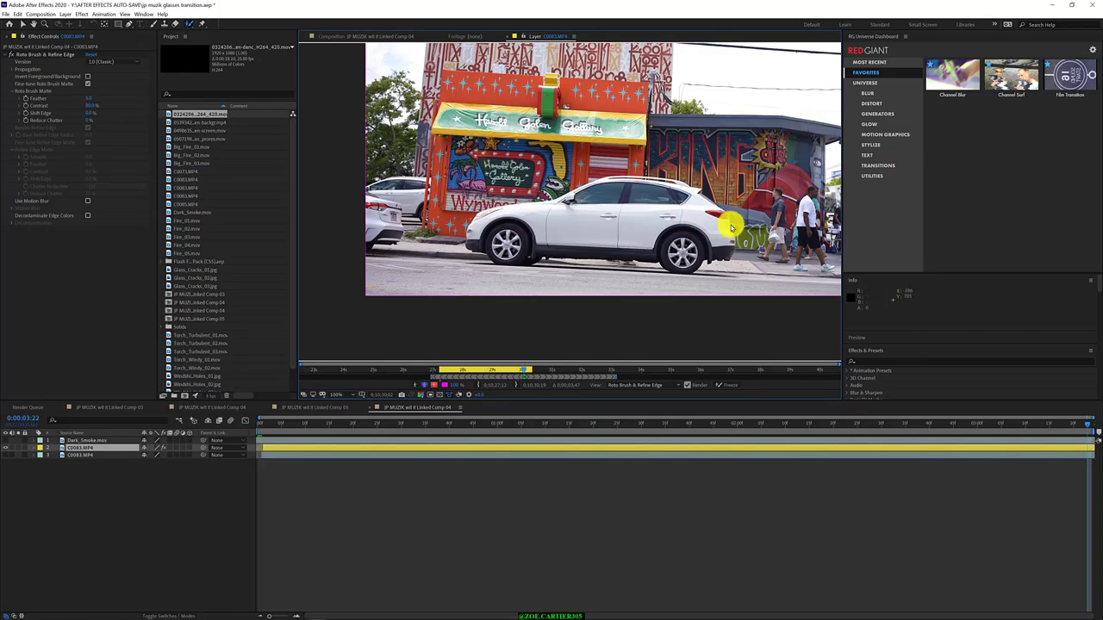
left_click(479, 226)
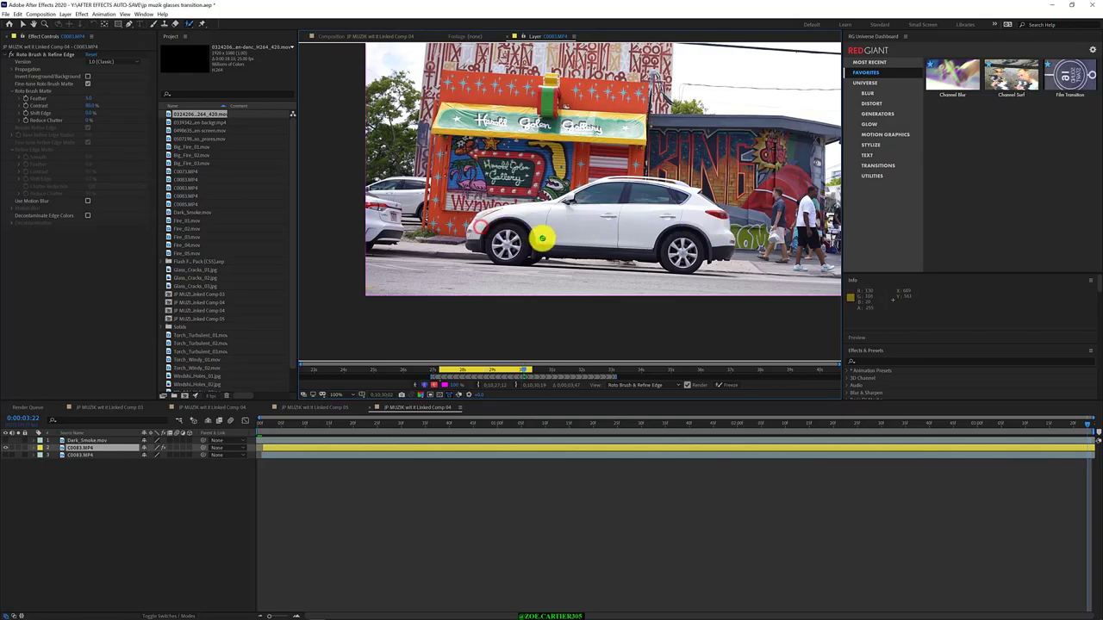
left_click(87, 77)
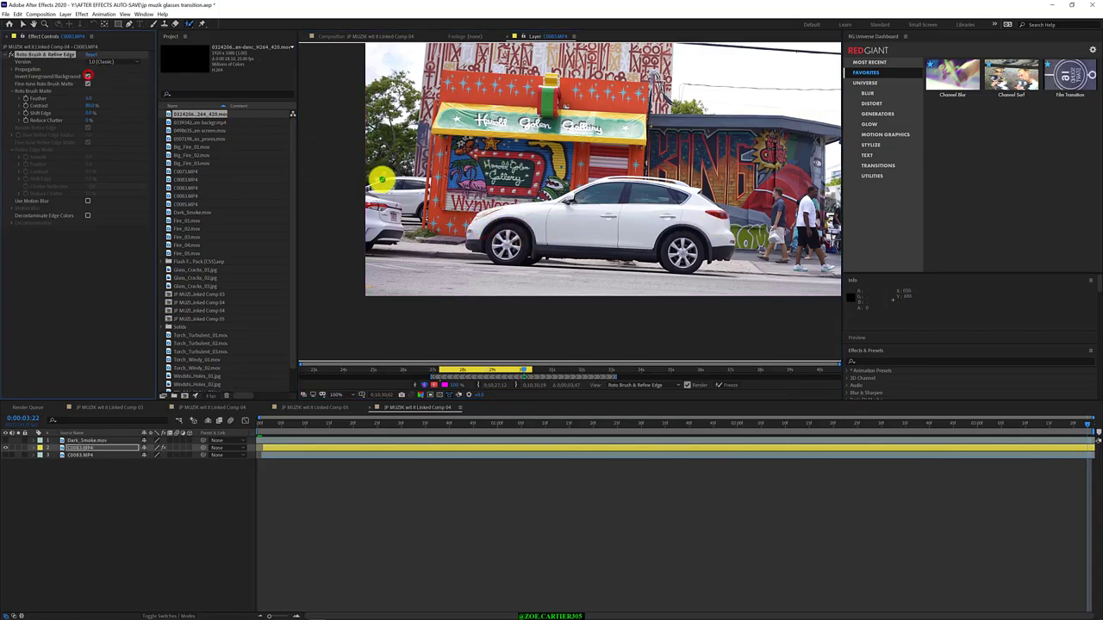
left_click_drag(492, 238, 561, 234)
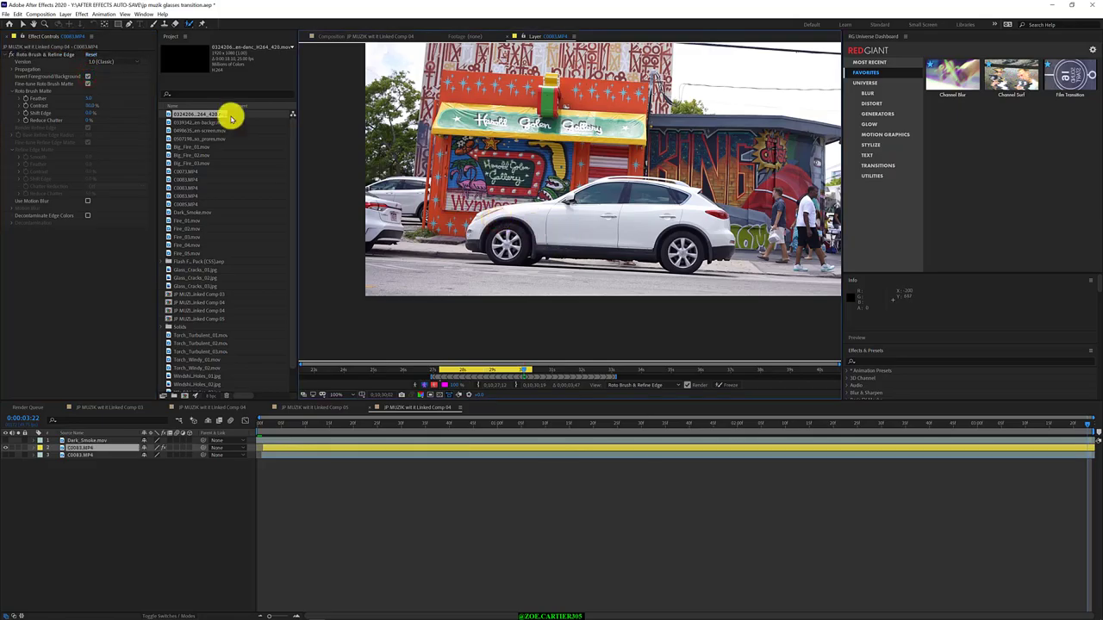
Step: Delete the Roto Brush effect, undo the deletion, and paint another stroke on the car
right_click(48, 55)
key("Up")
key("Up")
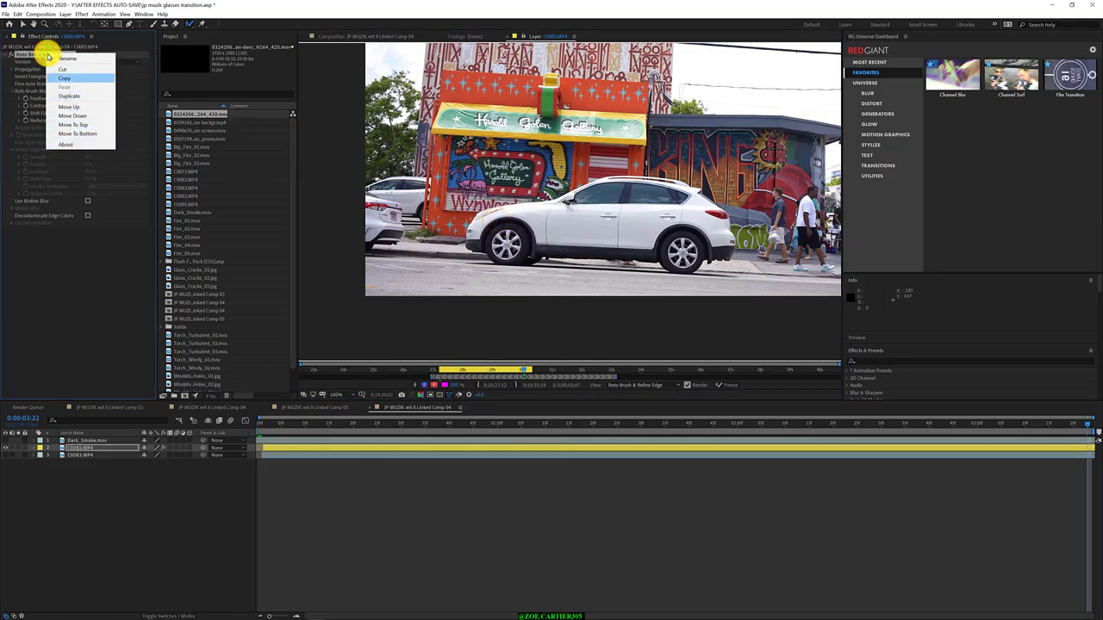
left_click(52, 253)
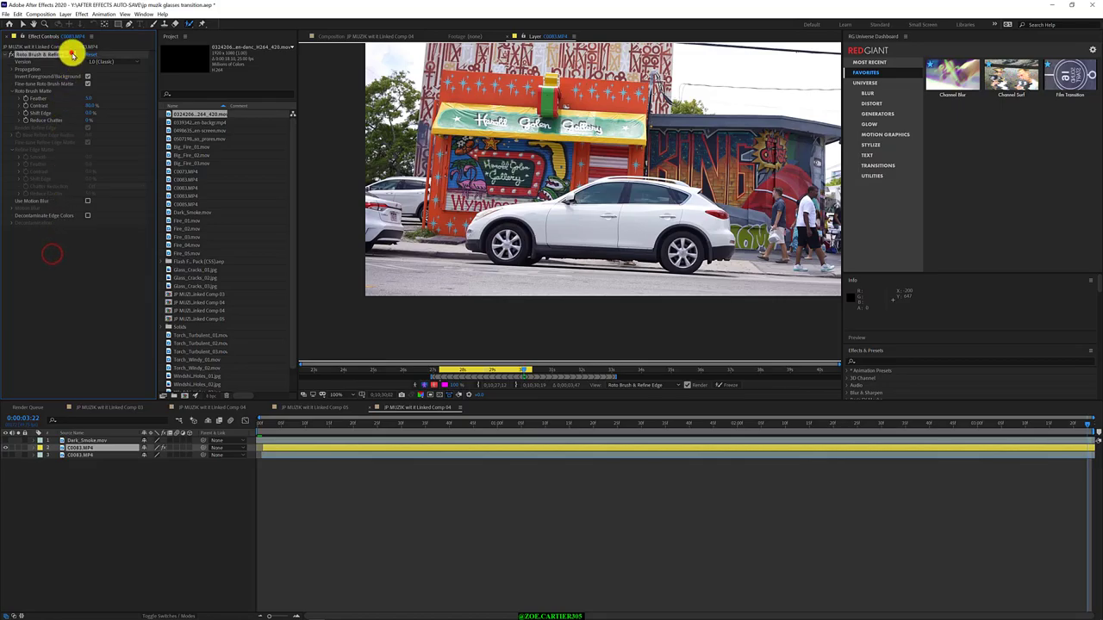
key("Delete")
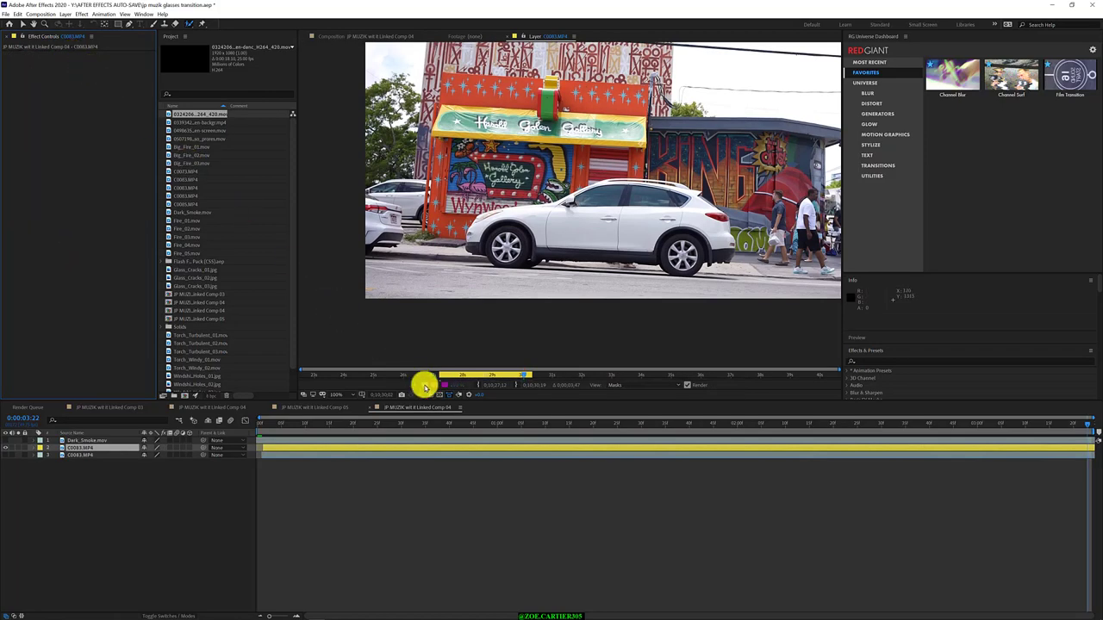
key("ctrl+z")
left_click_drag(470, 232, 495, 248)
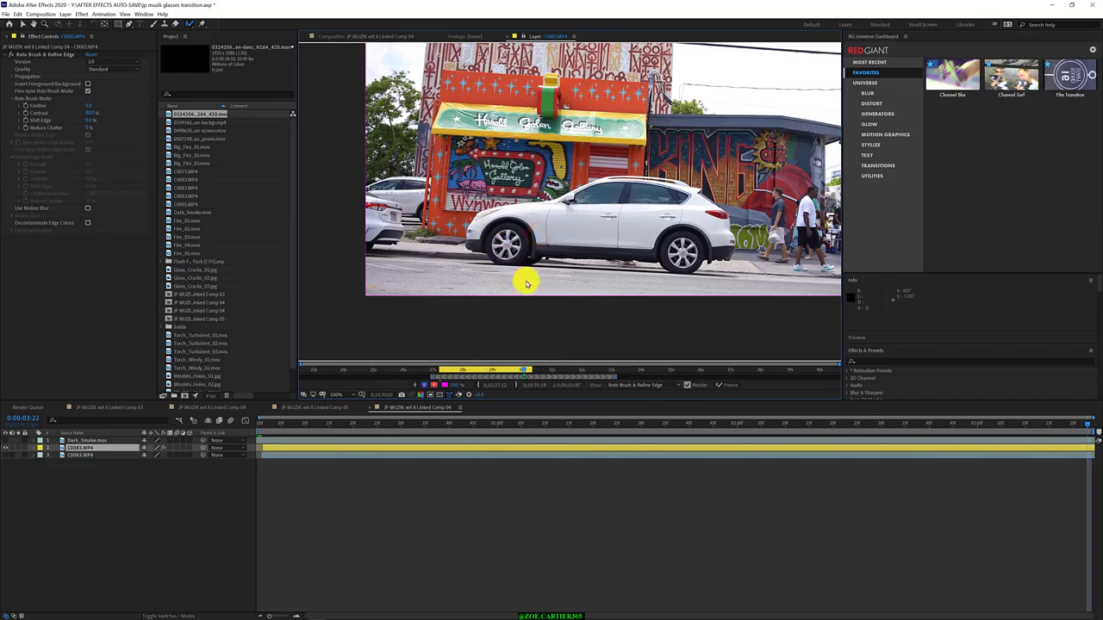
Step: Toggle the Masks view, propagate the car selection to 0:00:04:08, and select the effect for removal
left_click(622, 384)
left_click(645, 405)
left_click(622, 385)
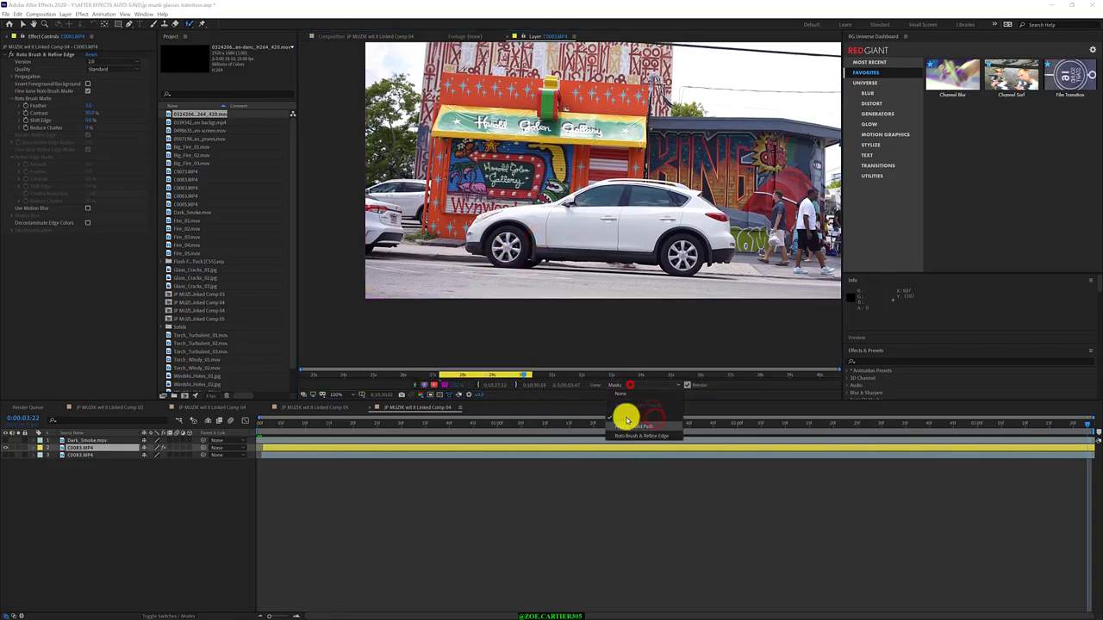
left_click(624, 426)
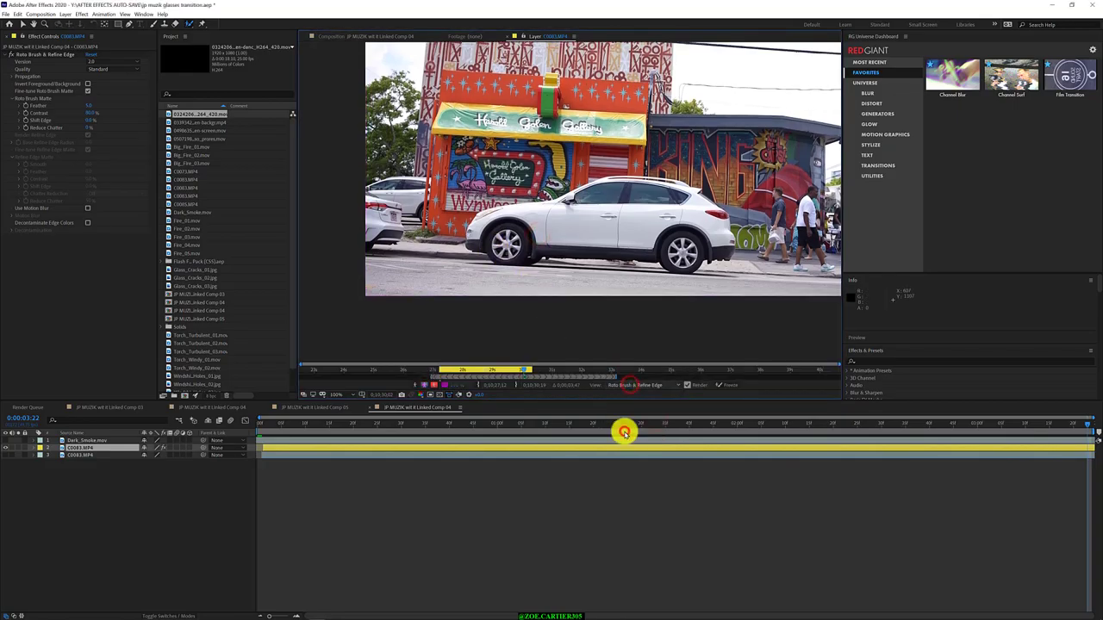
left_click(537, 370)
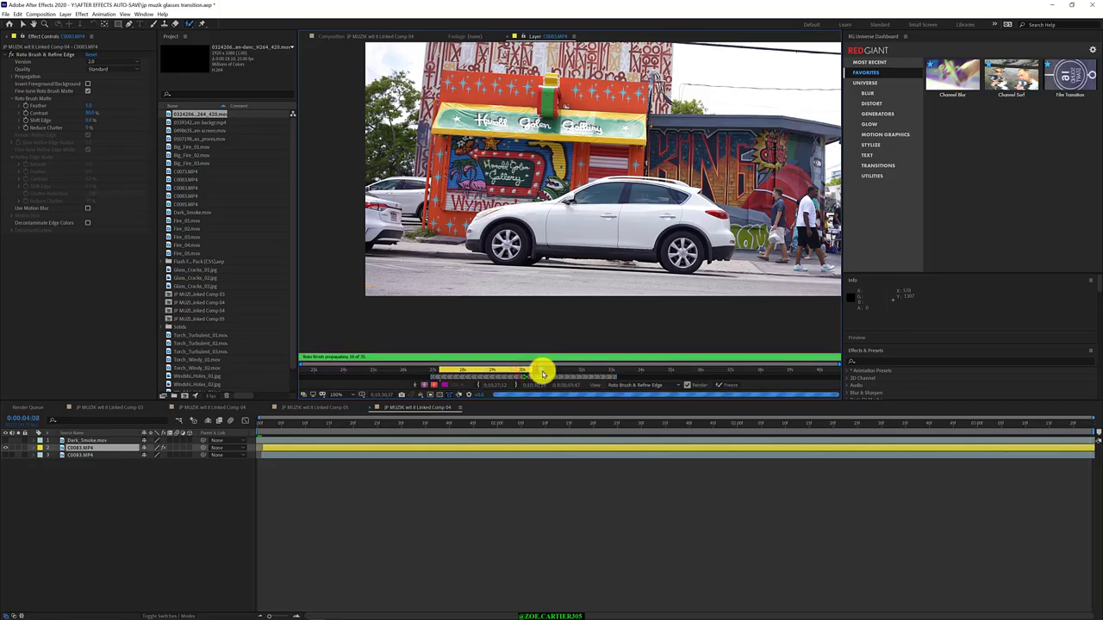
left_click(440, 396)
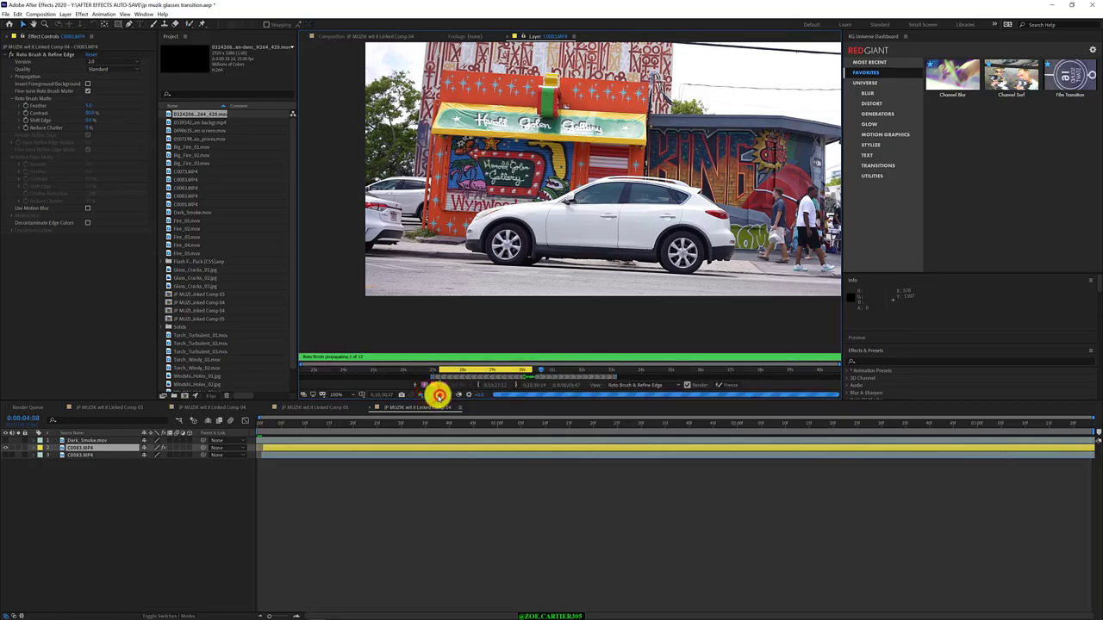
left_click(61, 54)
Step: Delete the Roto Brush effect and place Mask 1's first Pen vertex at the car's front
key("Delete")
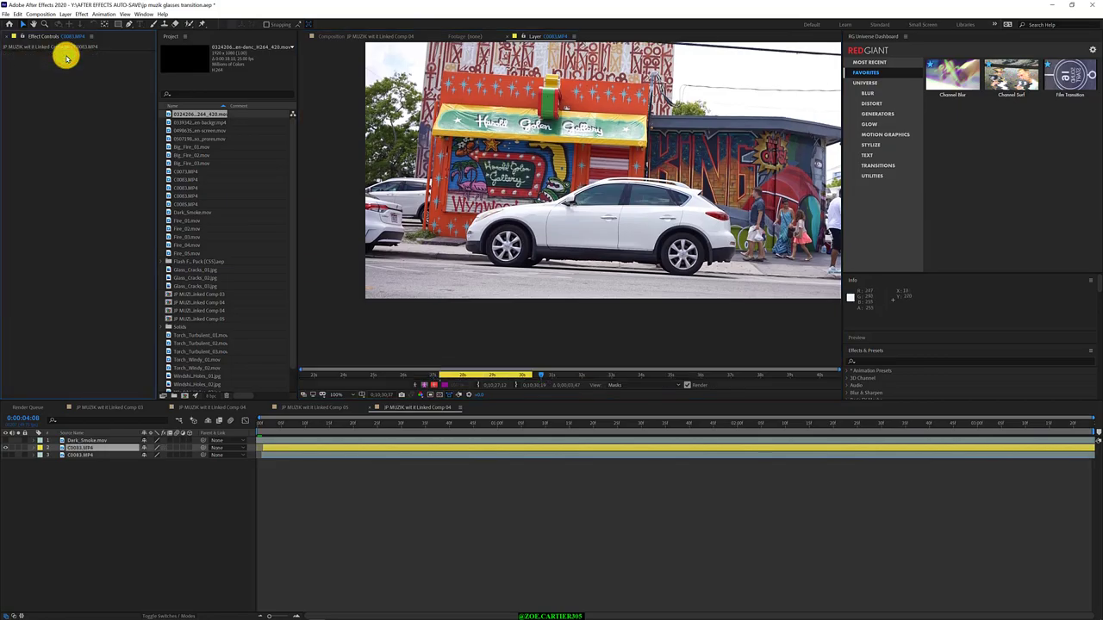
left_click(419, 185)
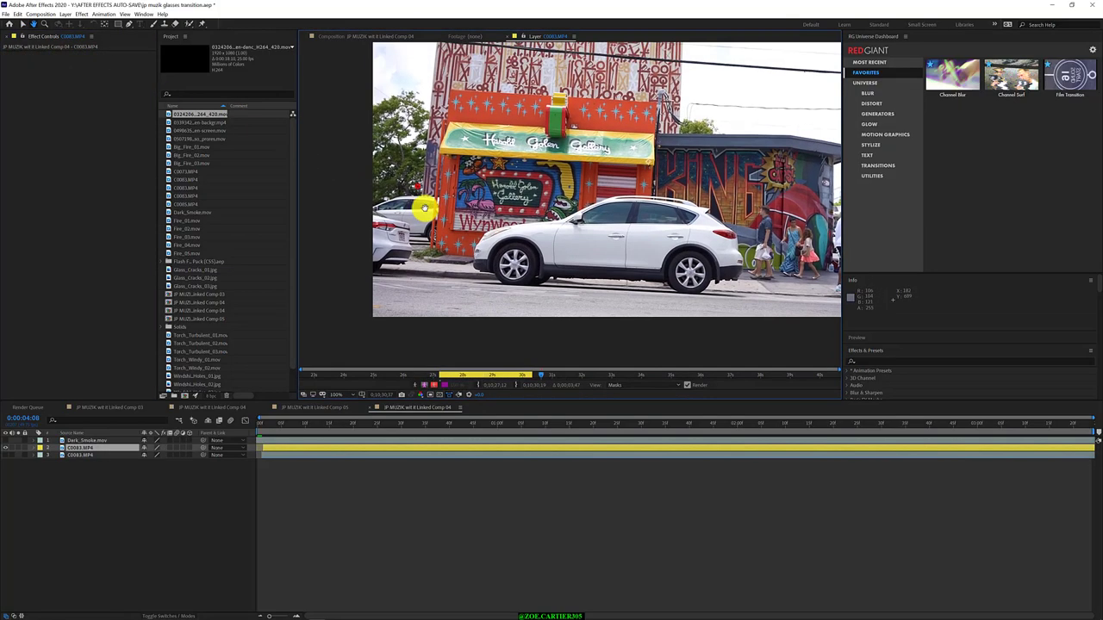
left_click(129, 24)
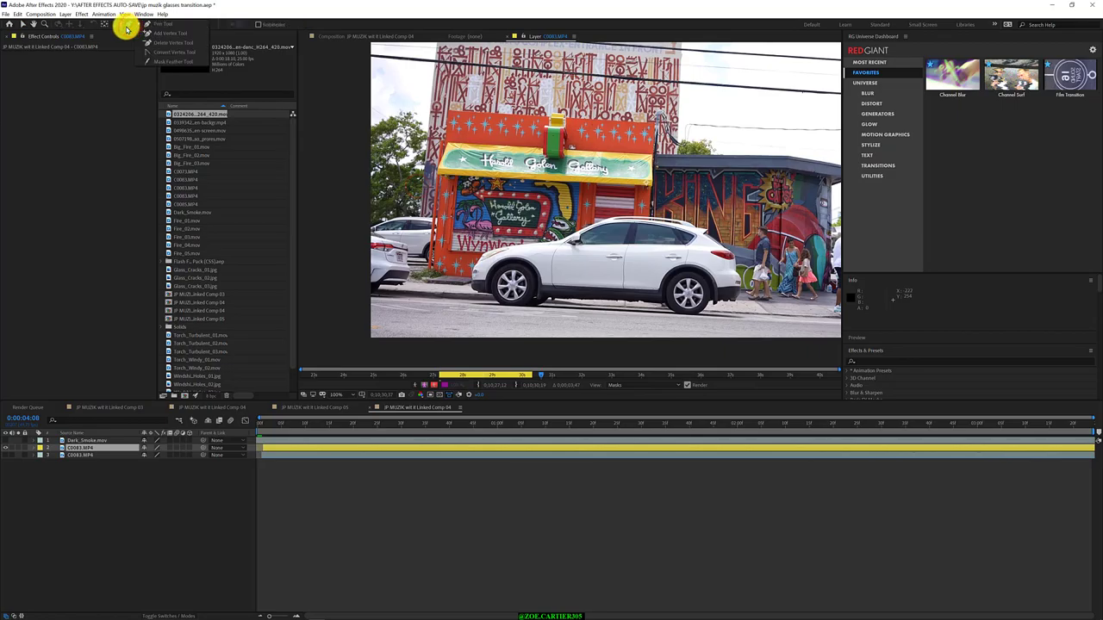
left_click(121, 84)
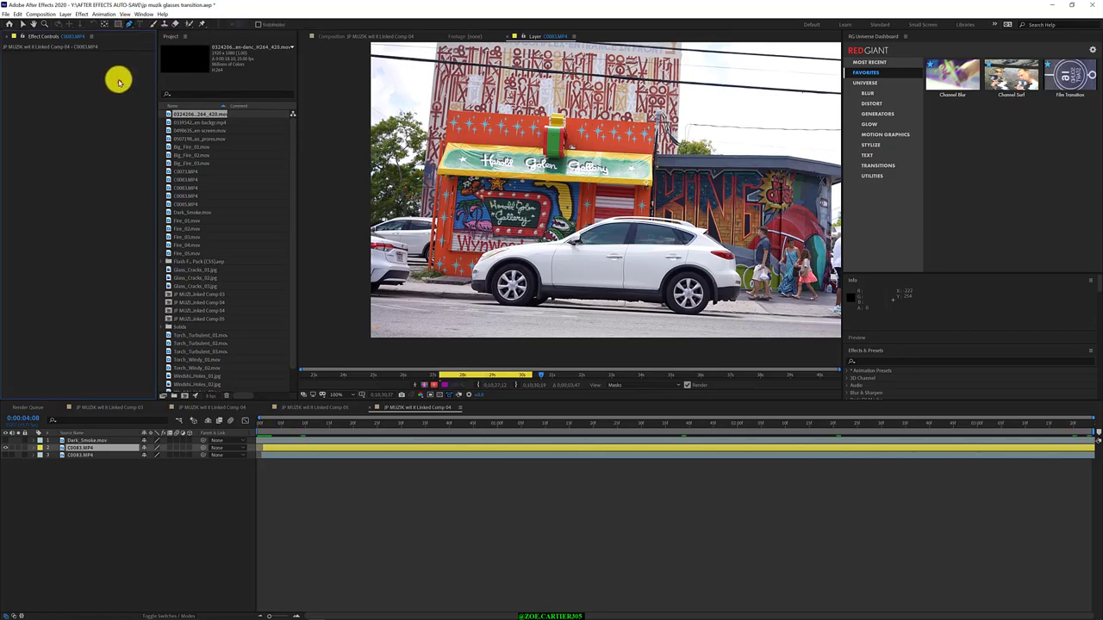
left_click(132, 24)
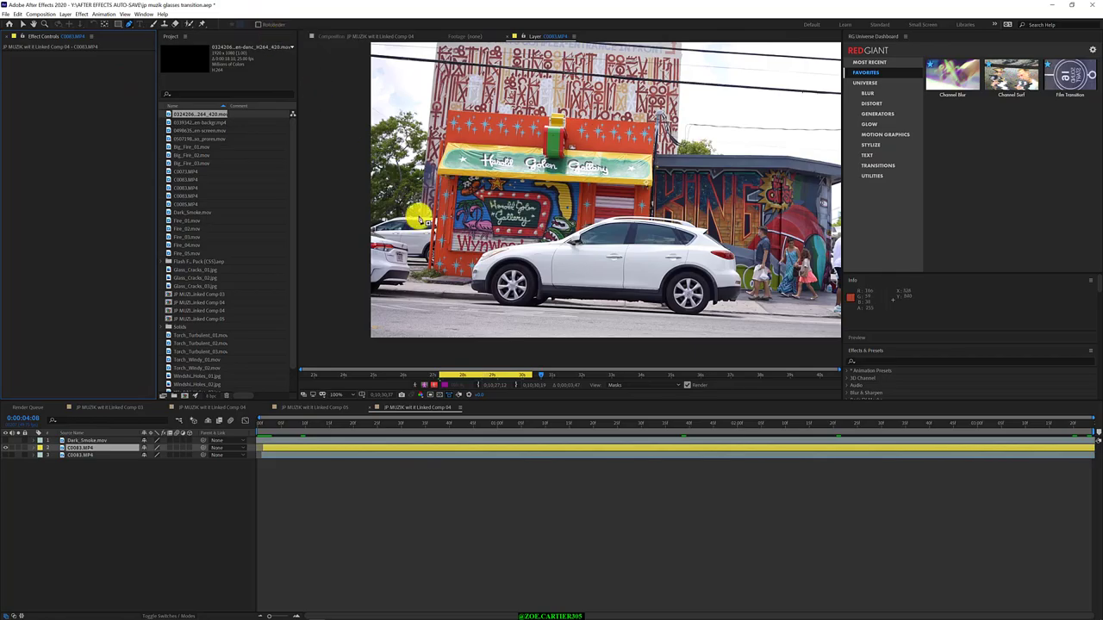
left_click(472, 288)
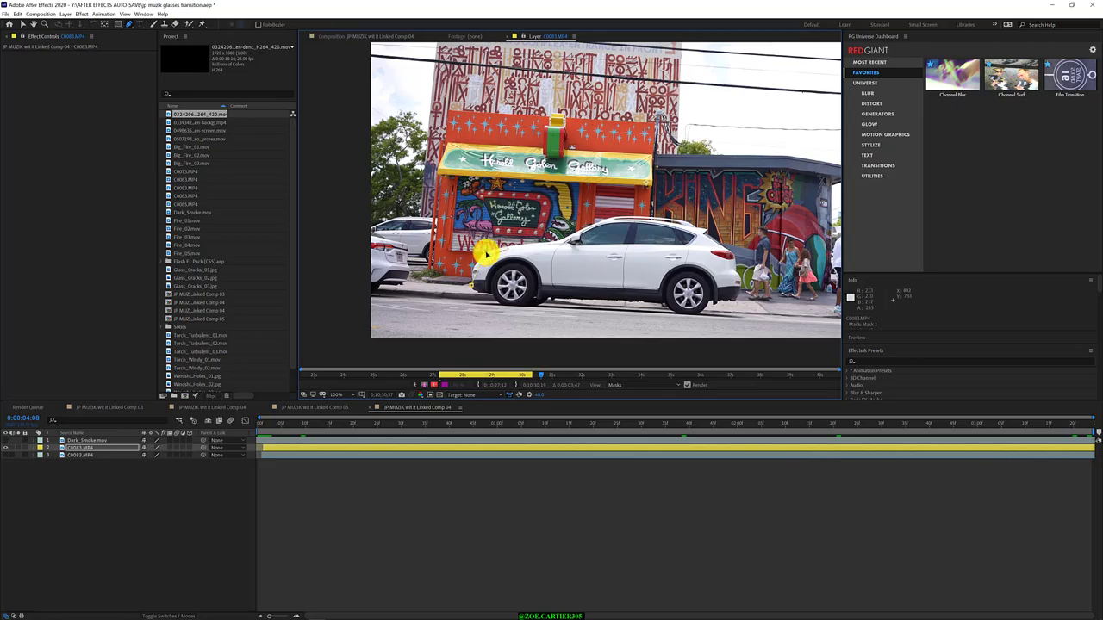
Step: Add curved Bezier mask points along the hood up to the windshield
left_click(484, 253)
left_click_drag(484, 255, 551, 248)
scroll(551, 248, "up", 2)
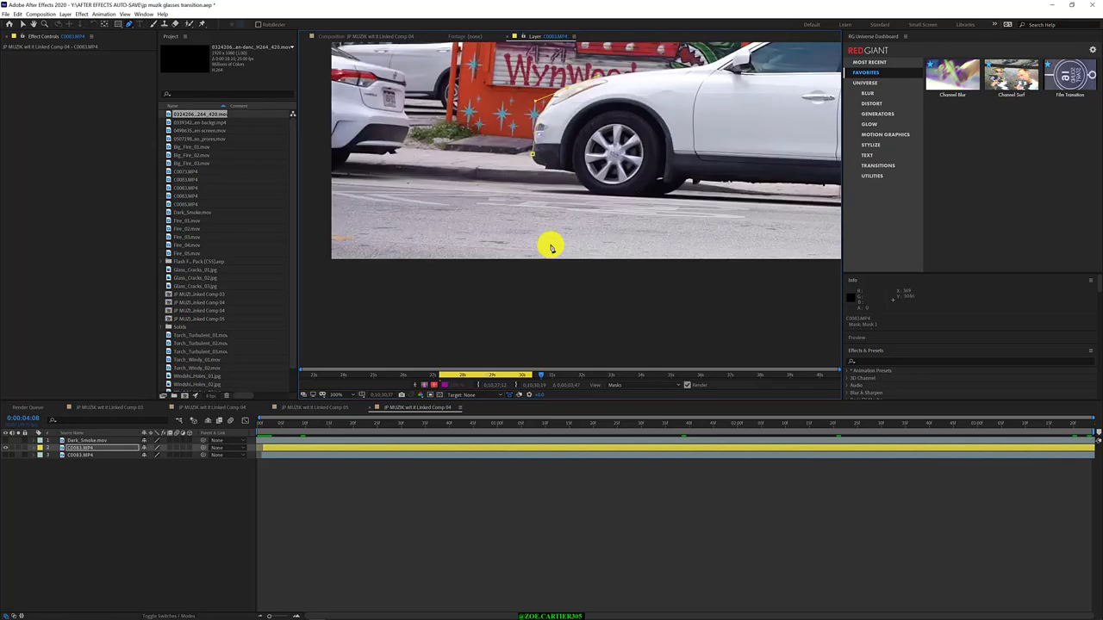
scroll(621, 160, "up", 3)
scroll(554, 210, "up", 1)
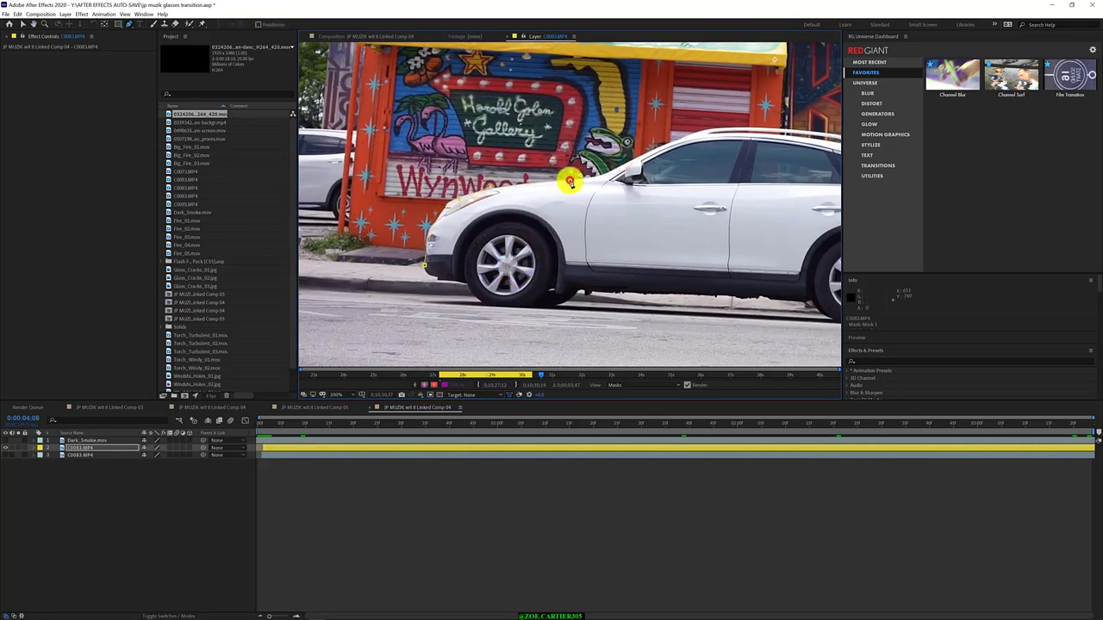
left_click(568, 180)
left_click_drag(595, 183, 721, 118)
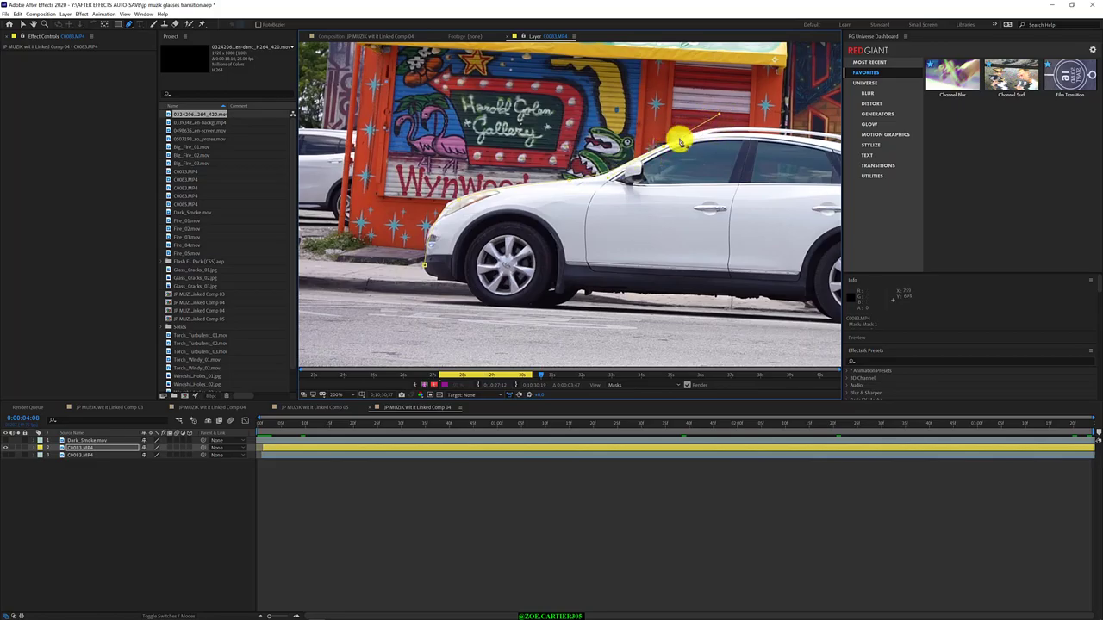
left_click_drag(720, 118, 605, 172)
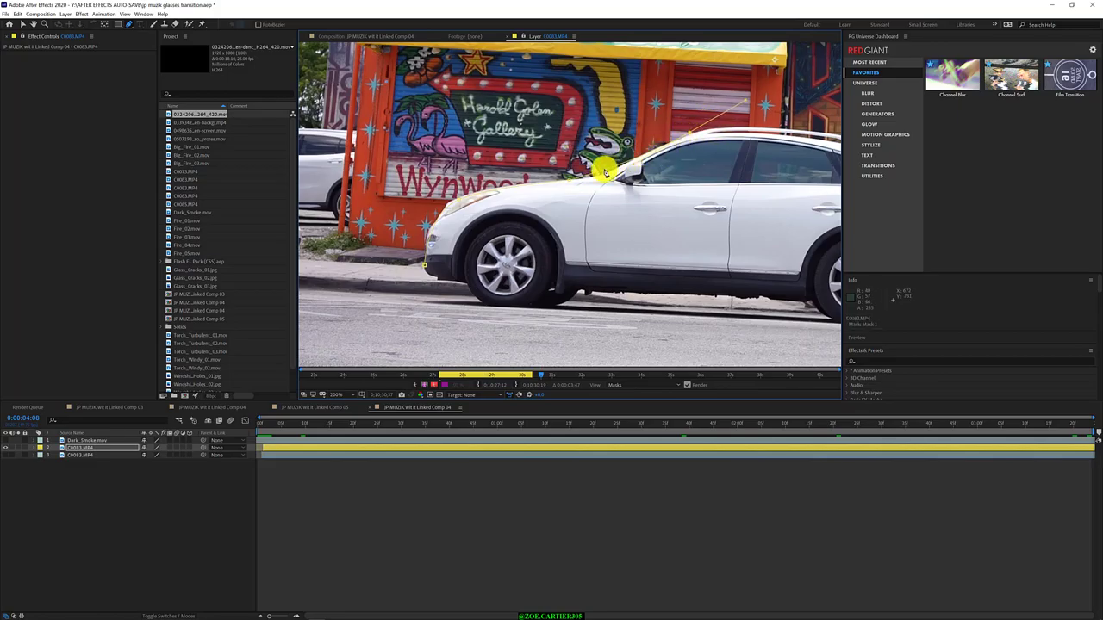
left_click(604, 173)
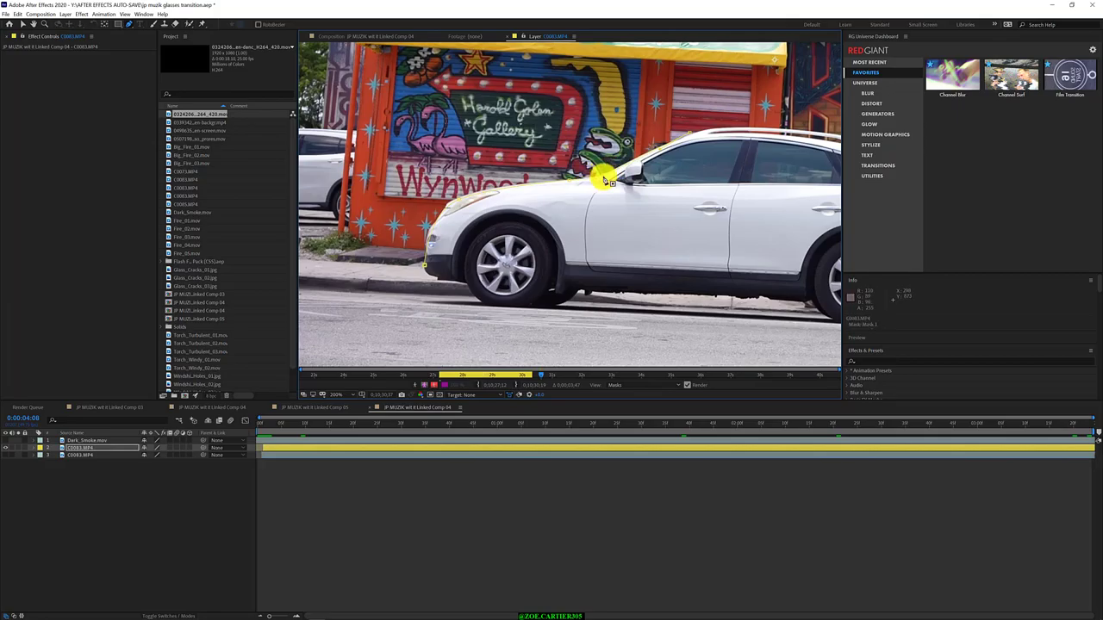
left_click_drag(608, 182, 460, 204)
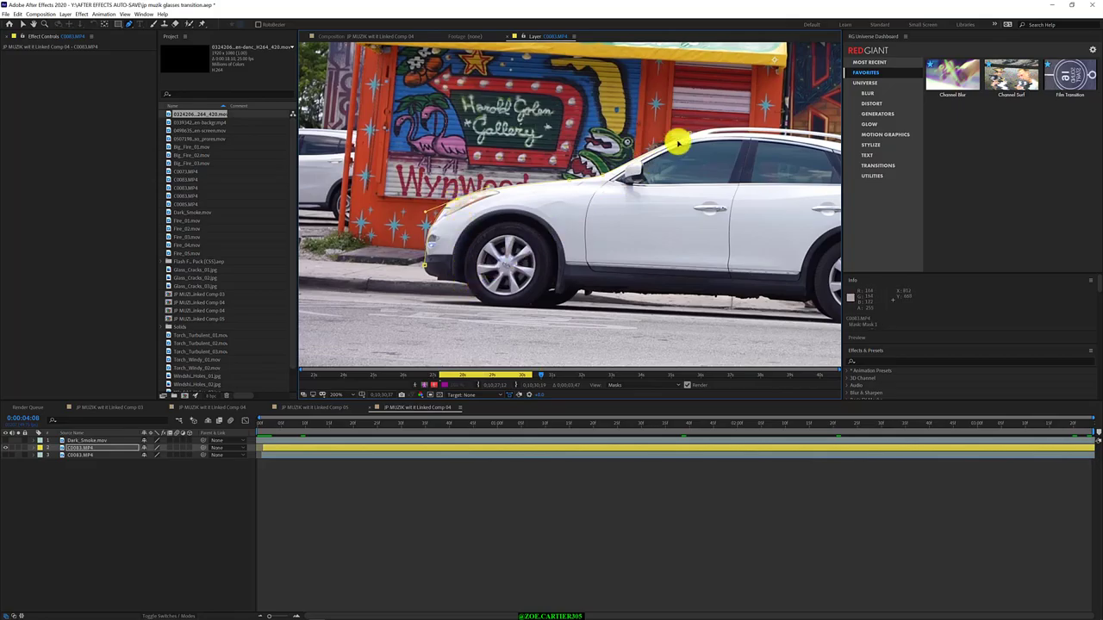
Step: Extend the mask along the roof with points reaching the roof's rear end
left_click(690, 134)
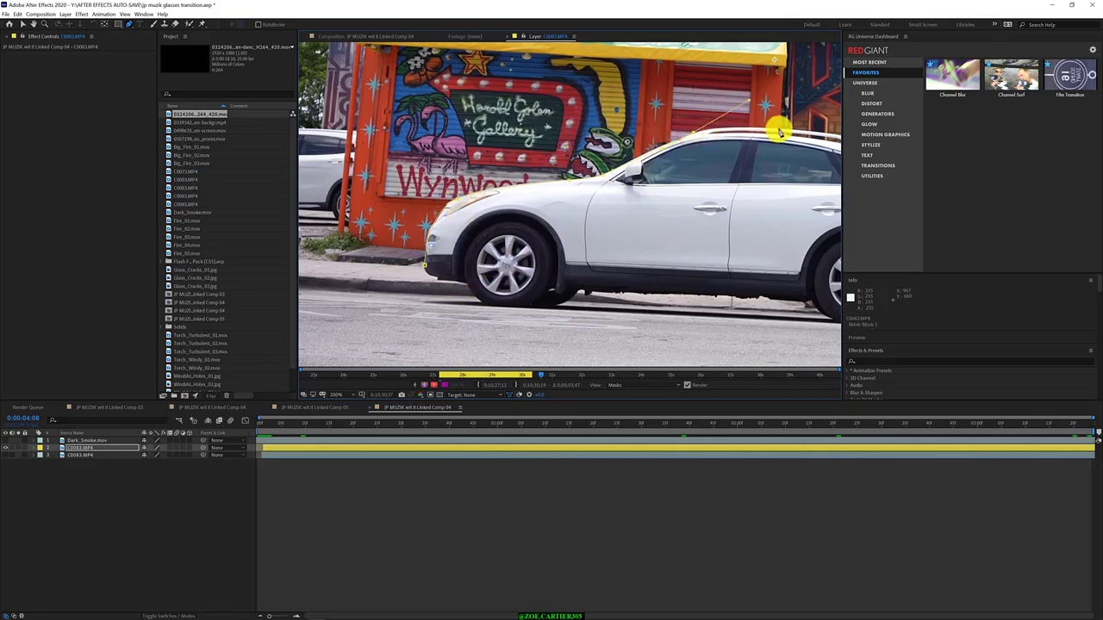
left_click(778, 131)
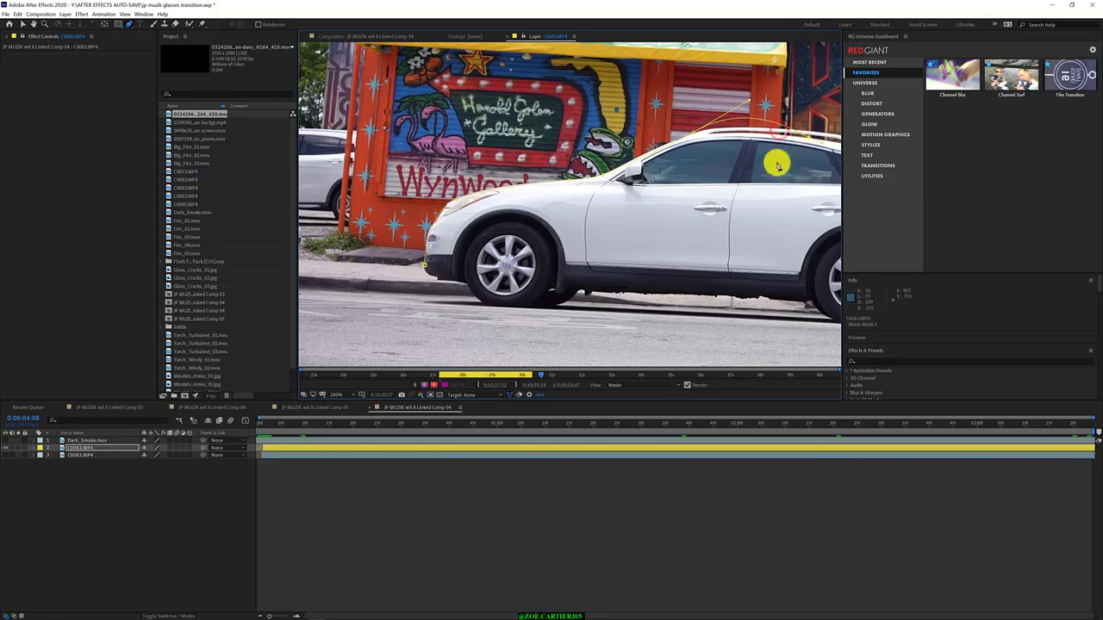
left_click_drag(775, 164, 593, 123)
left_click_drag(746, 126, 764, 134)
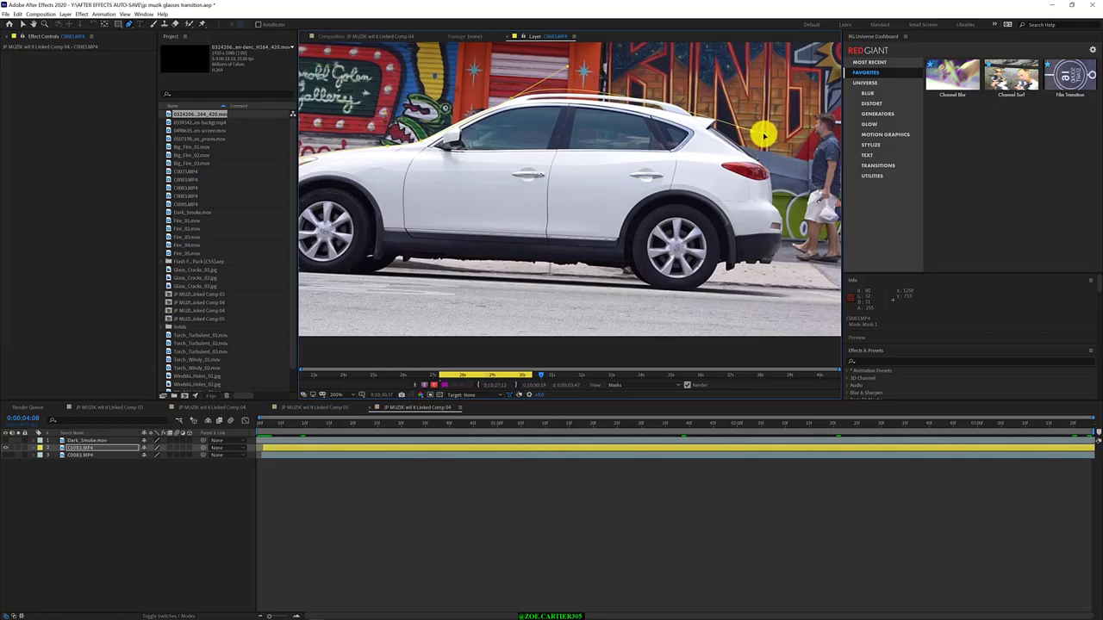
left_click(757, 133)
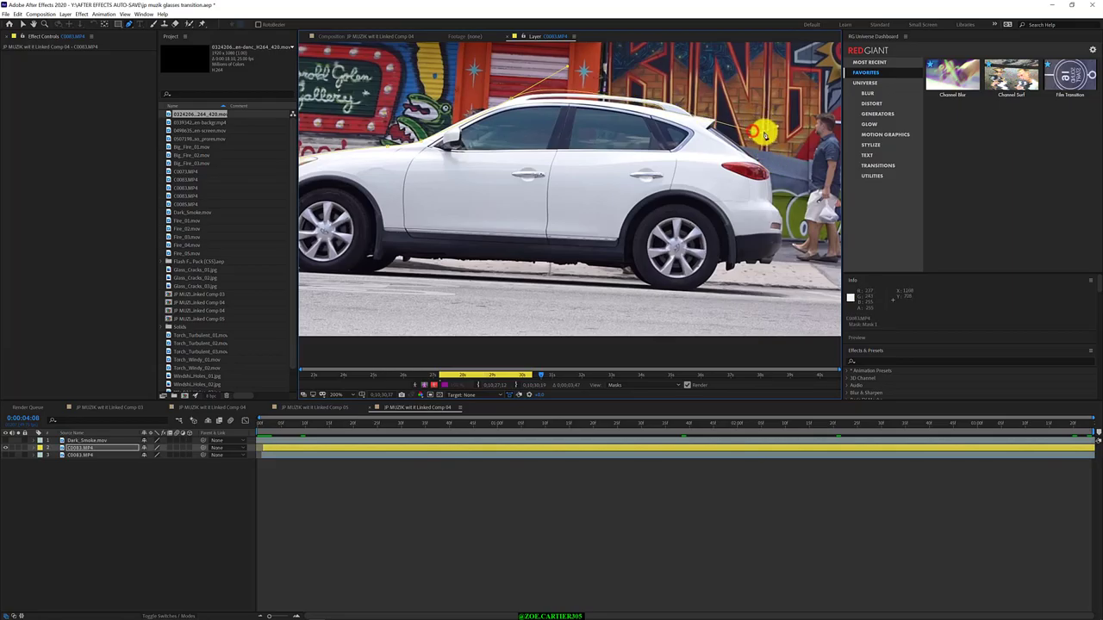
mouse_move(763, 133)
left_mouse_down()
mouse_move(542, 93)
mouse_move(705, 113)
left_mouse_up()
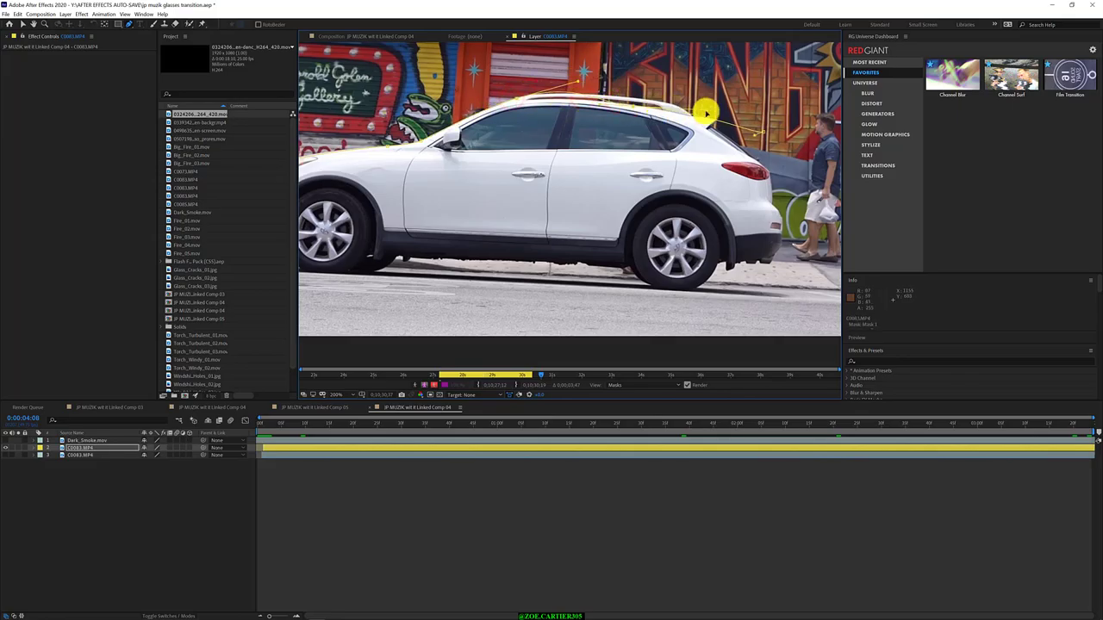
scroll(563, 109, "down", 2)
Step: Zoom to 400% and adjust the Bezier handles so the mask hugs the roofline
scroll(564, 103, "up", 5)
left_click_drag(564, 101, 554, 204)
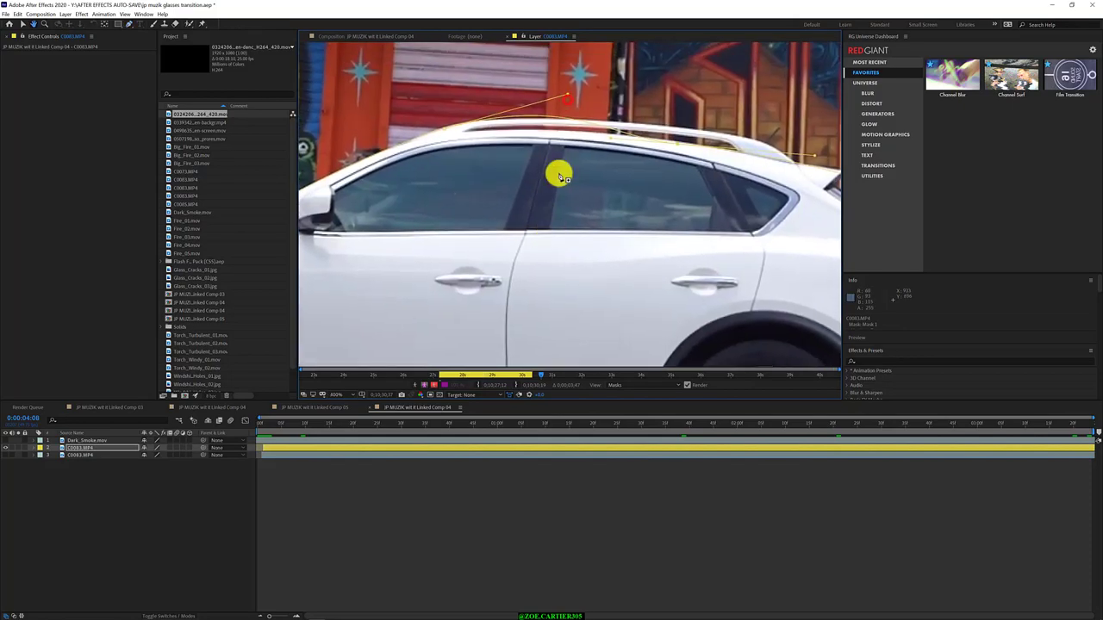
left_click_drag(568, 94, 552, 124)
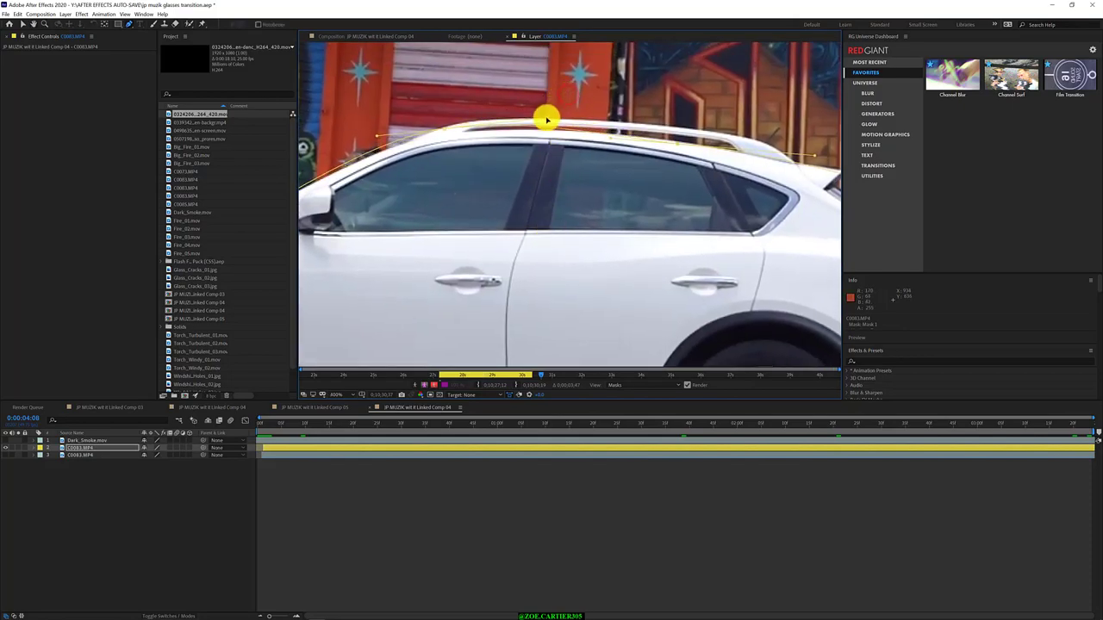
left_click_drag(446, 129, 445, 131)
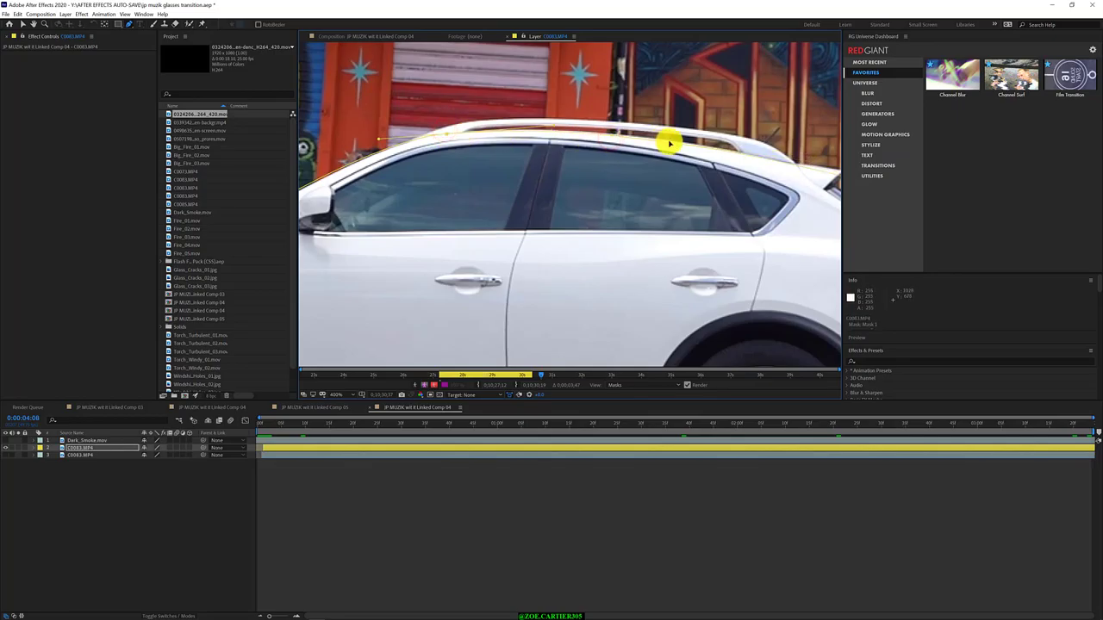
left_click_drag(669, 142, 686, 148)
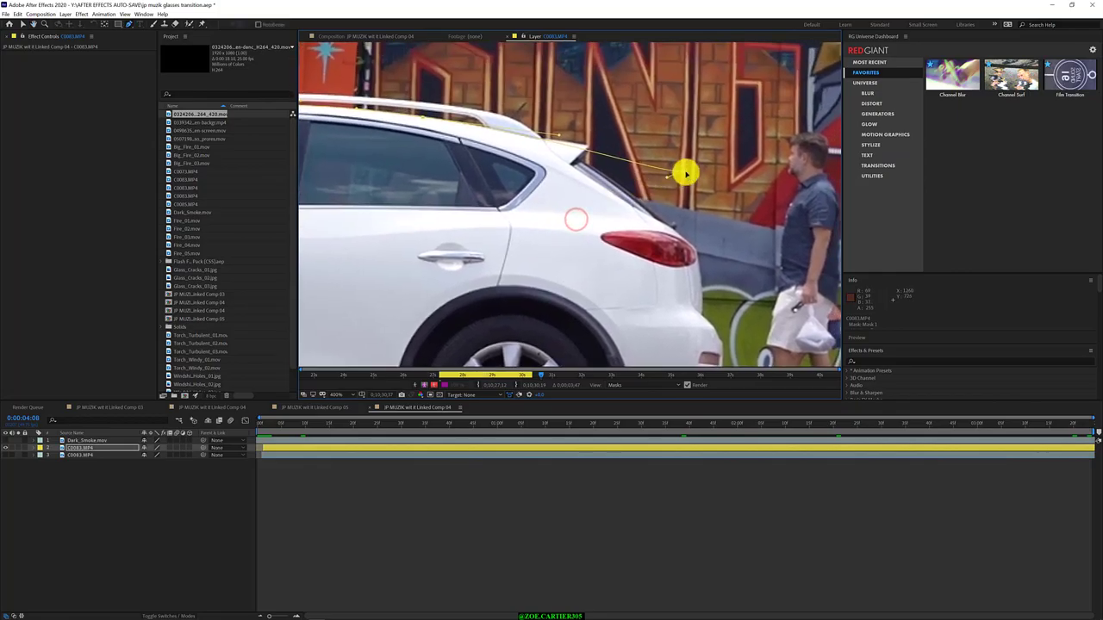
mouse_move(686, 175)
left_mouse_down()
mouse_move(601, 148)
mouse_move(582, 162)
mouse_move(626, 133)
left_mouse_up()
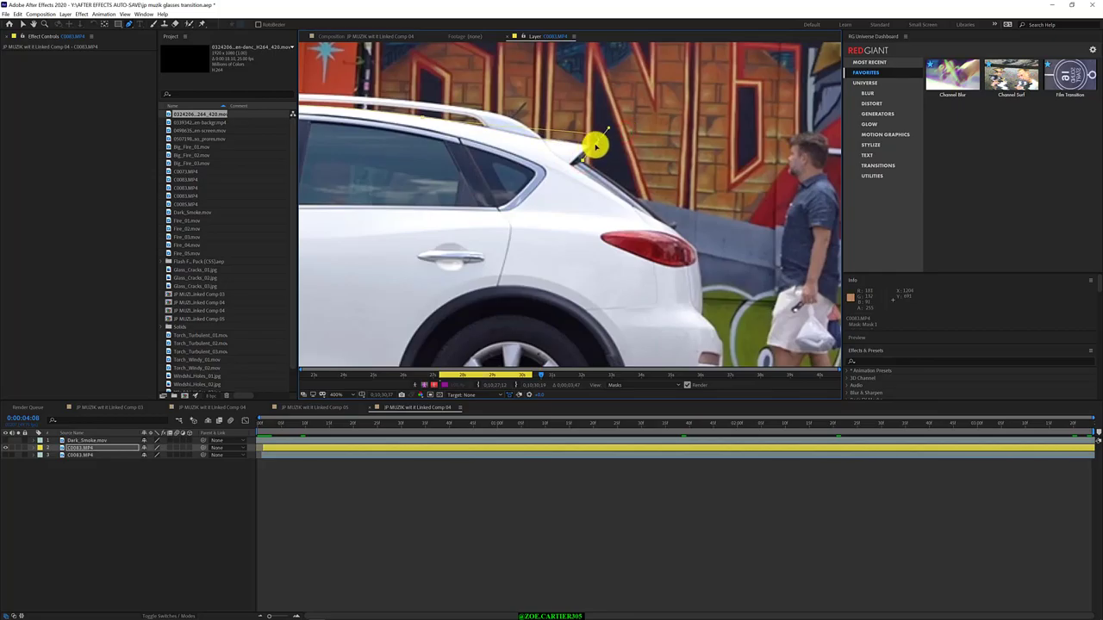
Step: Shape the mask around the rear pillar, corner that vertex, and add one at the tail light
left_click_drag(596, 145, 593, 154)
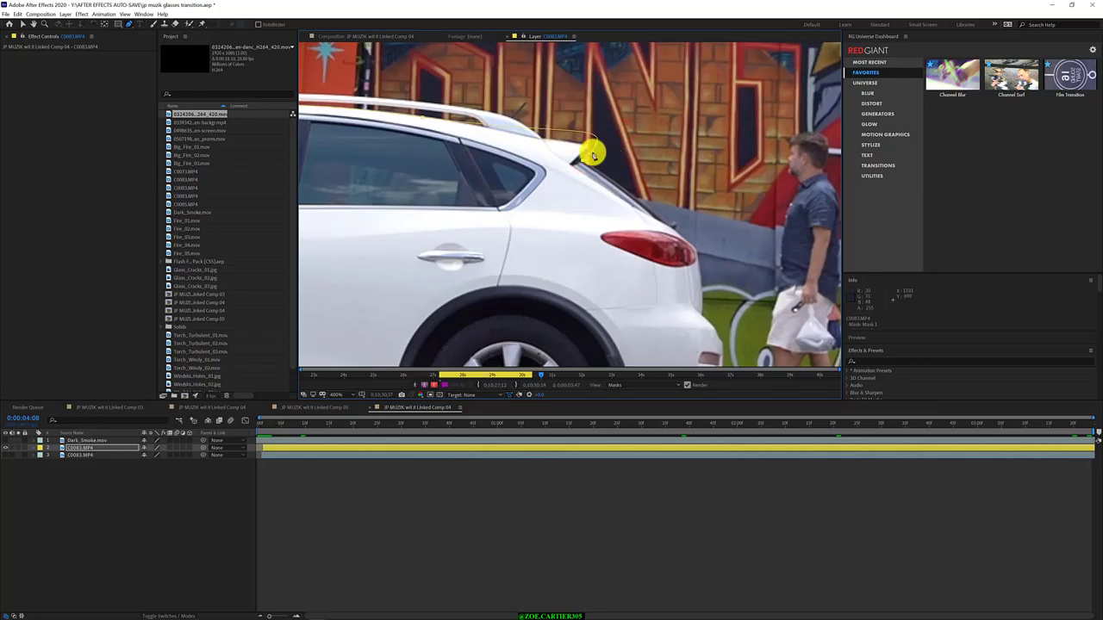
mouse_move(592, 158)
left_mouse_down()
mouse_move(564, 137)
mouse_move(659, 230)
left_mouse_up()
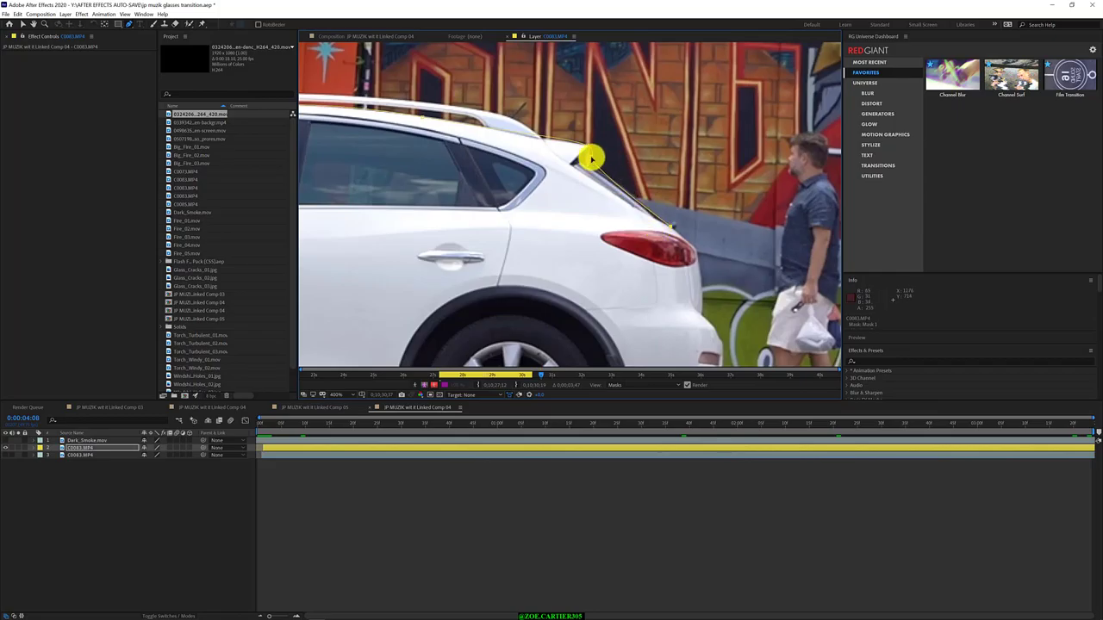
left_click_drag(592, 156, 587, 155)
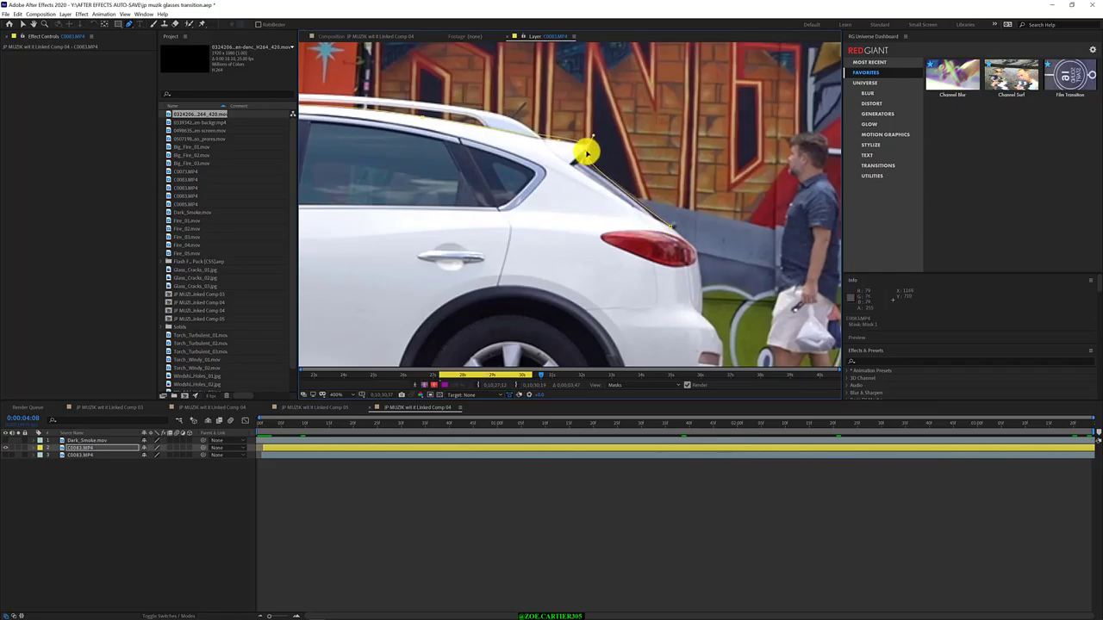
left_click(597, 137)
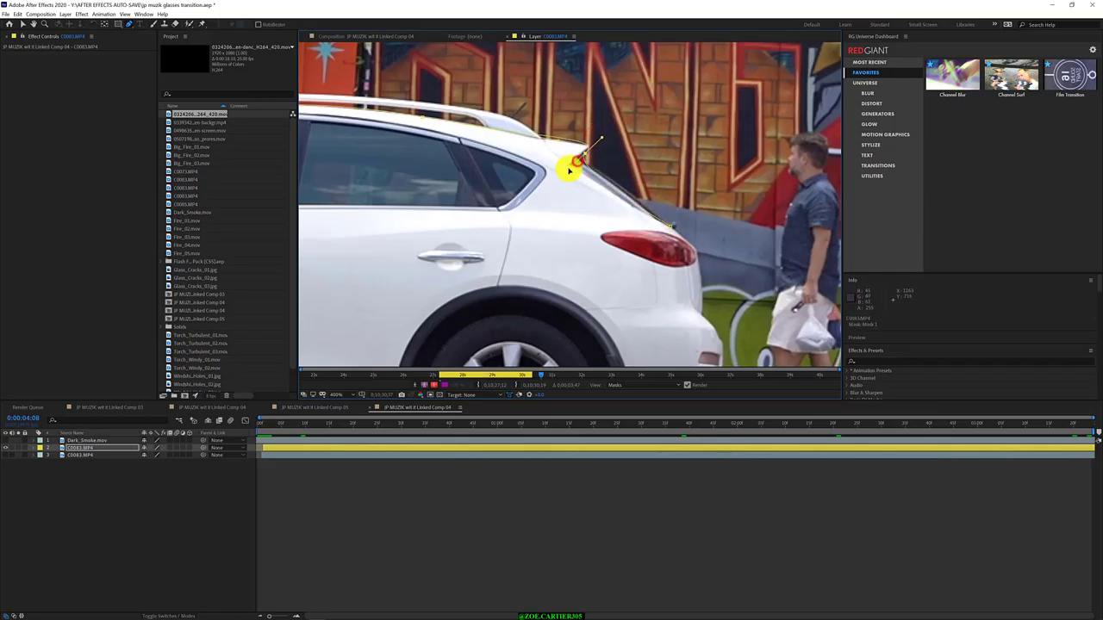
left_click_drag(589, 153, 608, 141)
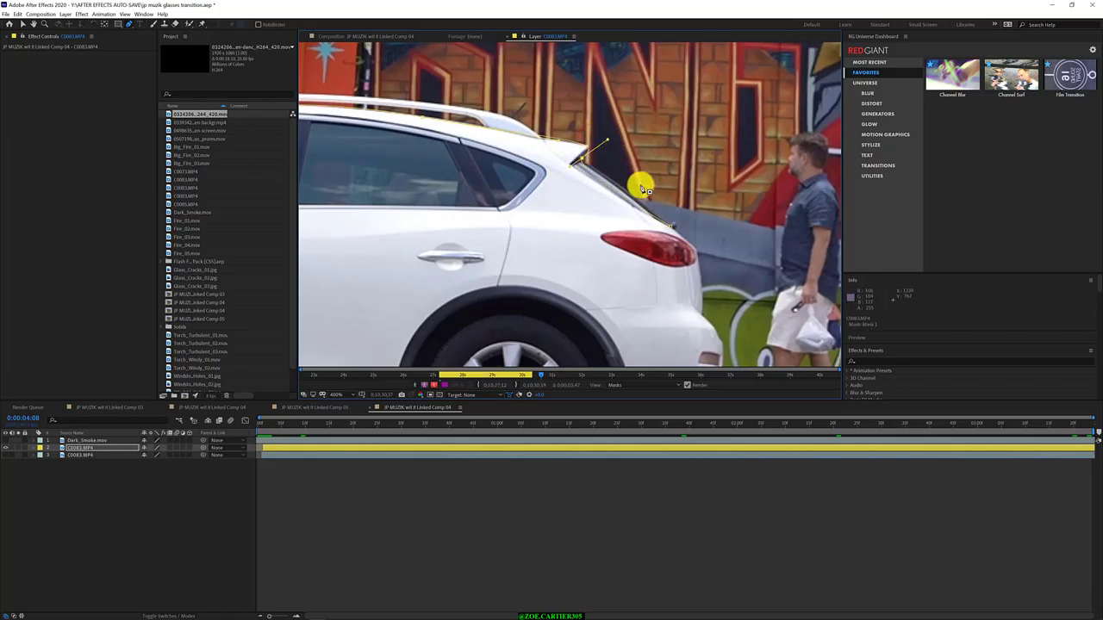
left_click(696, 250)
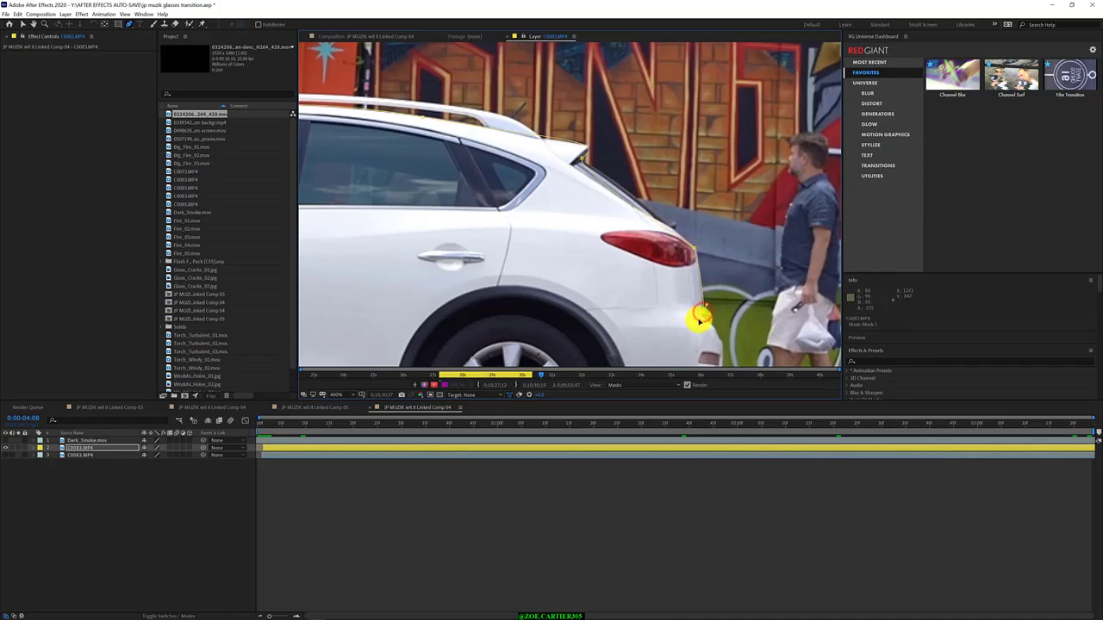
Step: Add open mask points down the rear bumper and along the bottom, undoing an accidental close
mouse_move(714, 327)
left_mouse_down()
mouse_move(655, 242)
mouse_move(649, 285)
mouse_move(622, 303)
left_mouse_up()
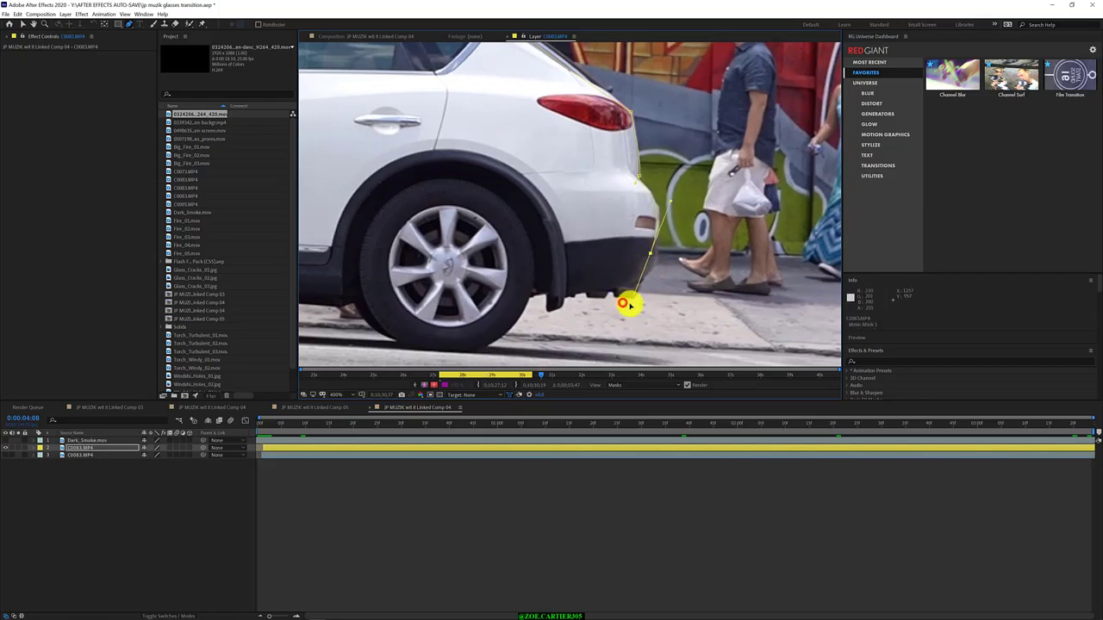
left_click(649, 255)
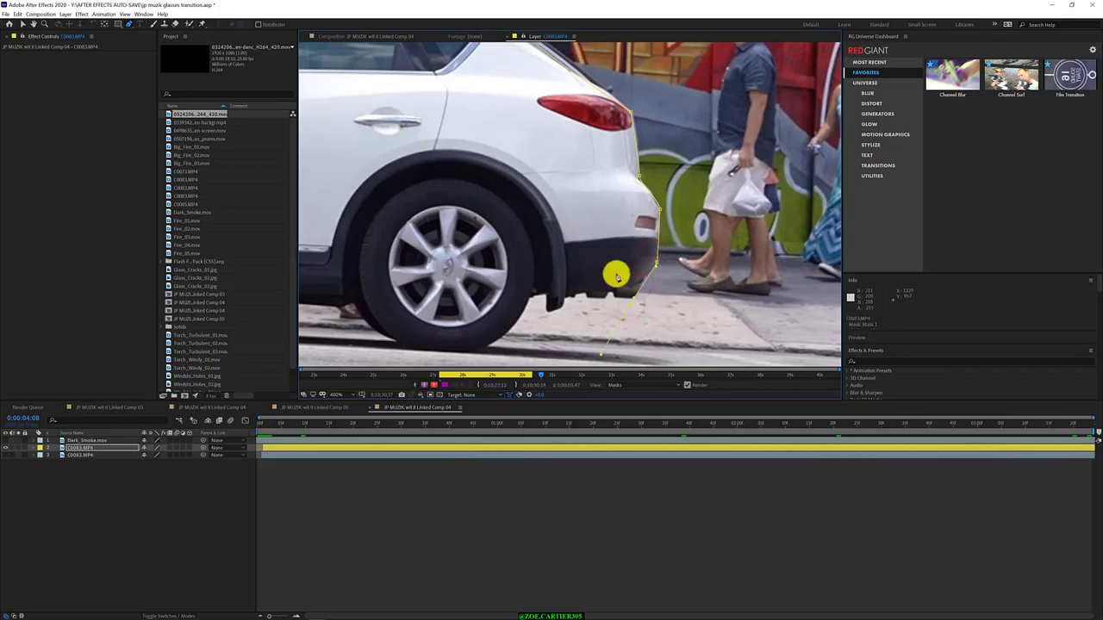
mouse_move(615, 273)
left_mouse_down()
mouse_move(480, 265)
mouse_move(581, 236)
mouse_move(445, 221)
mouse_move(520, 234)
mouse_move(581, 293)
mouse_move(423, 219)
mouse_move(621, 217)
mouse_move(611, 271)
left_mouse_up()
left_click(469, 199)
key("ctrl+z")
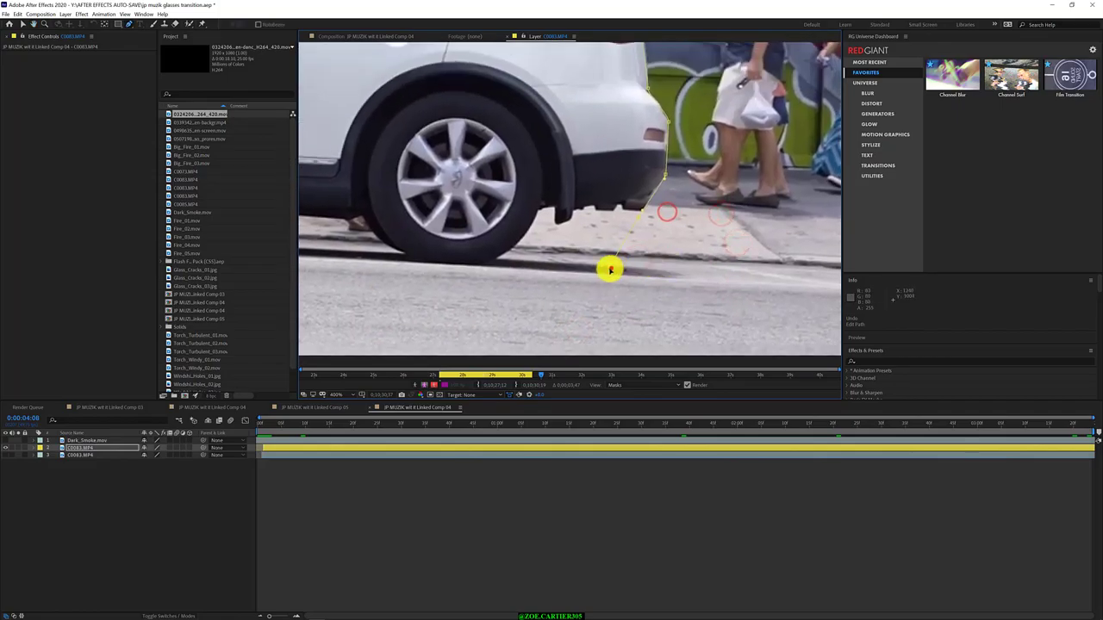
left_click_drag(599, 203, 630, 207)
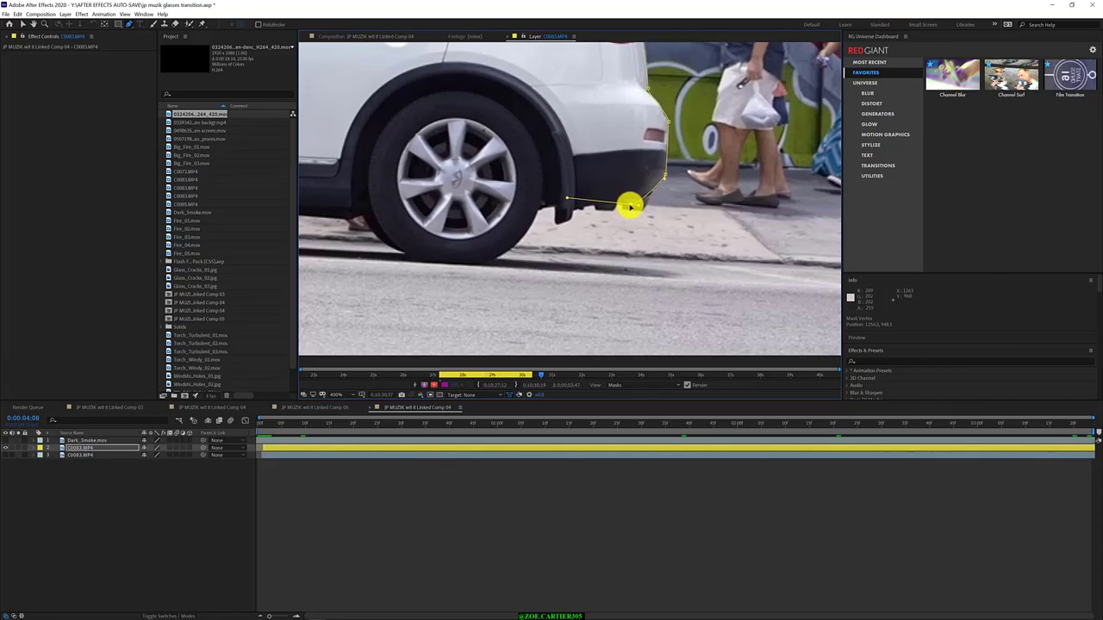
mouse_move(566, 199)
left_mouse_down()
mouse_move(562, 221)
mouse_move(556, 211)
left_mouse_up()
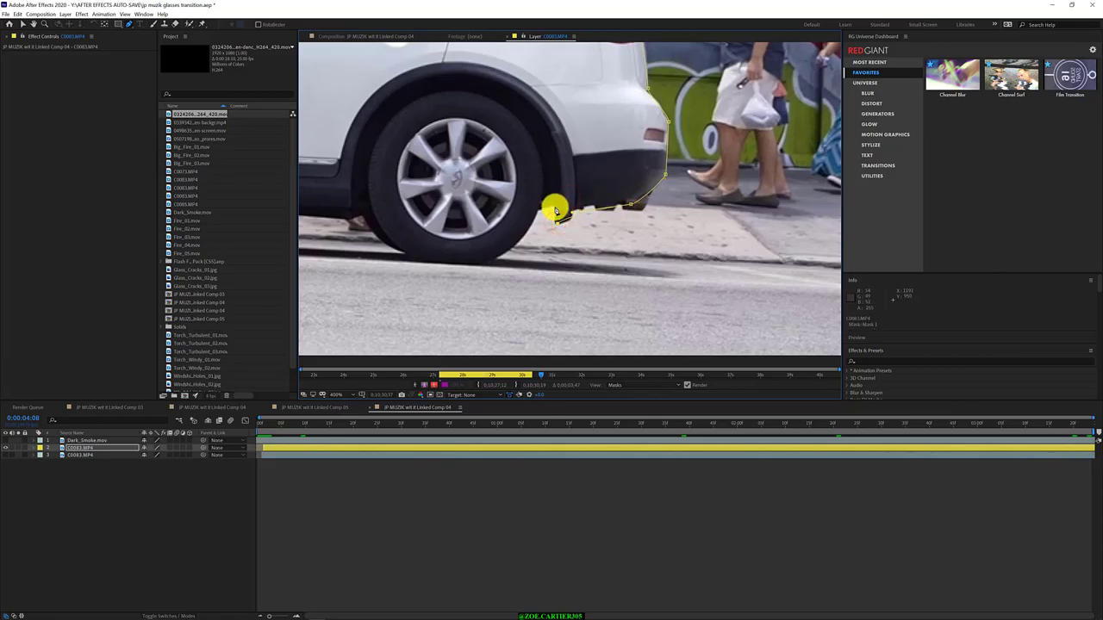
left_click(536, 211)
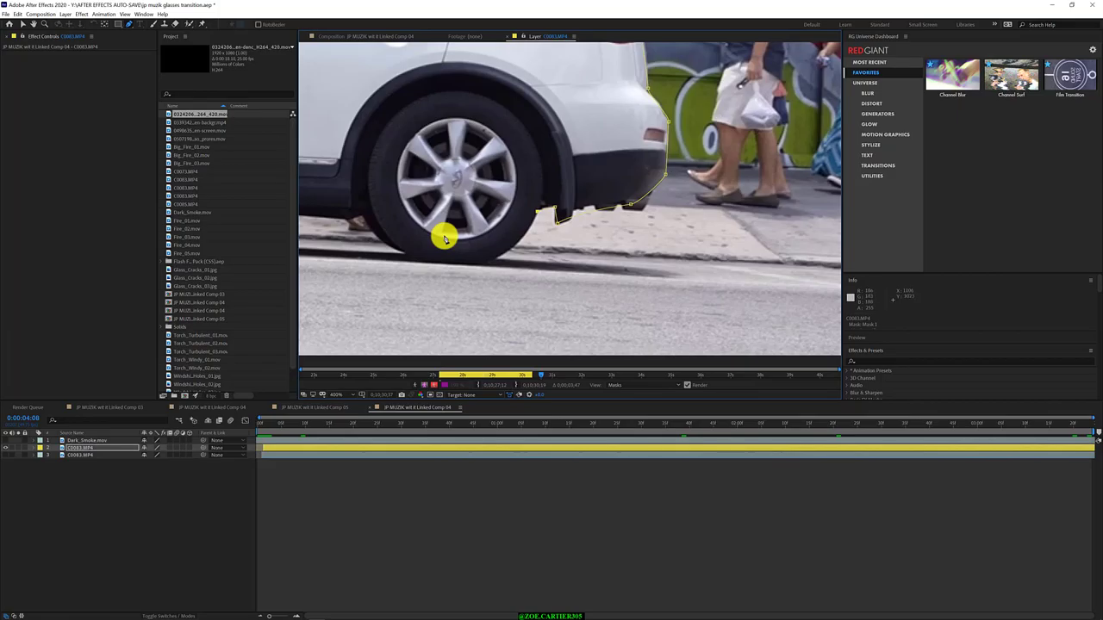
Step: Trace the mask under the rear wheel and along the car's underside to the front tire
left_click_drag(449, 264, 385, 247)
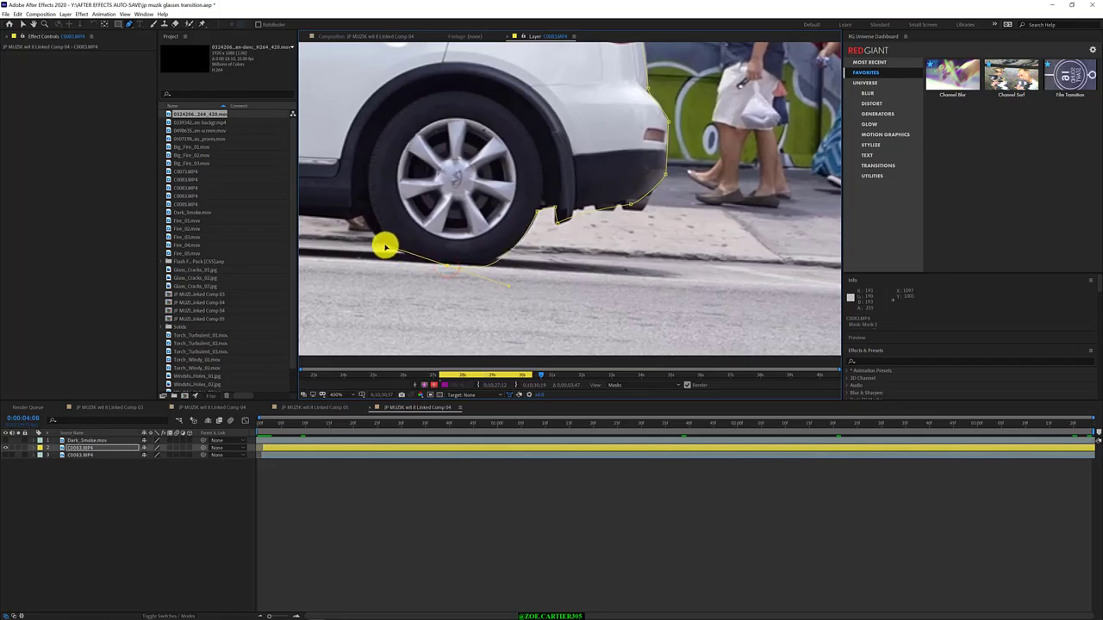
mouse_move(384, 248)
left_mouse_down()
mouse_move(359, 231)
mouse_move(630, 231)
left_mouse_up()
left_click(531, 213)
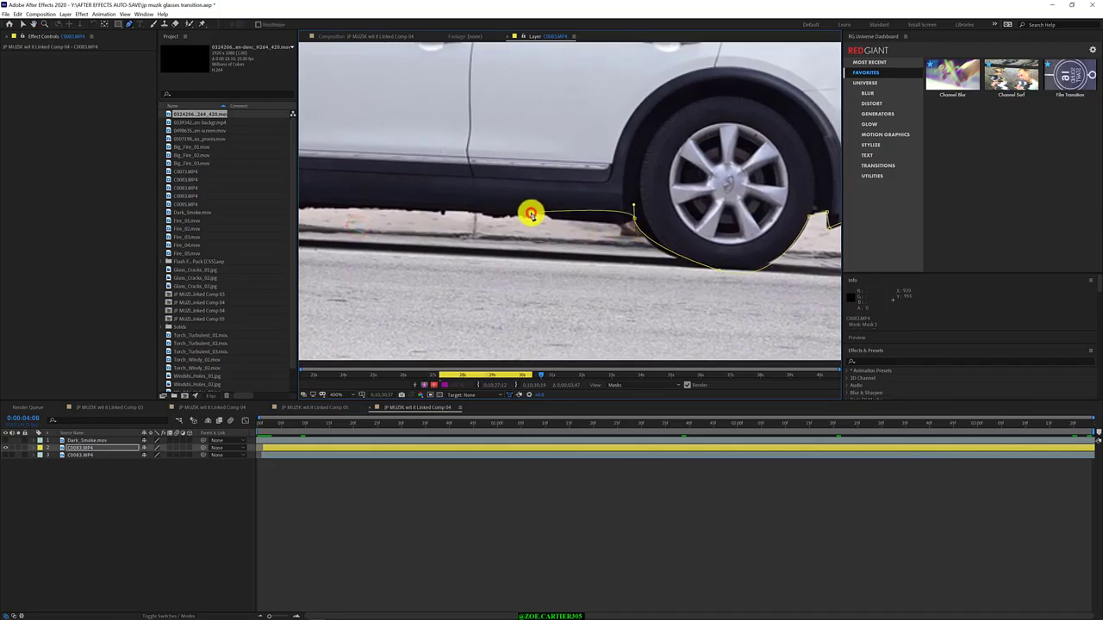
left_click_drag(379, 217, 629, 216)
left_click(420, 197)
left_click_drag(562, 235, 367, 211)
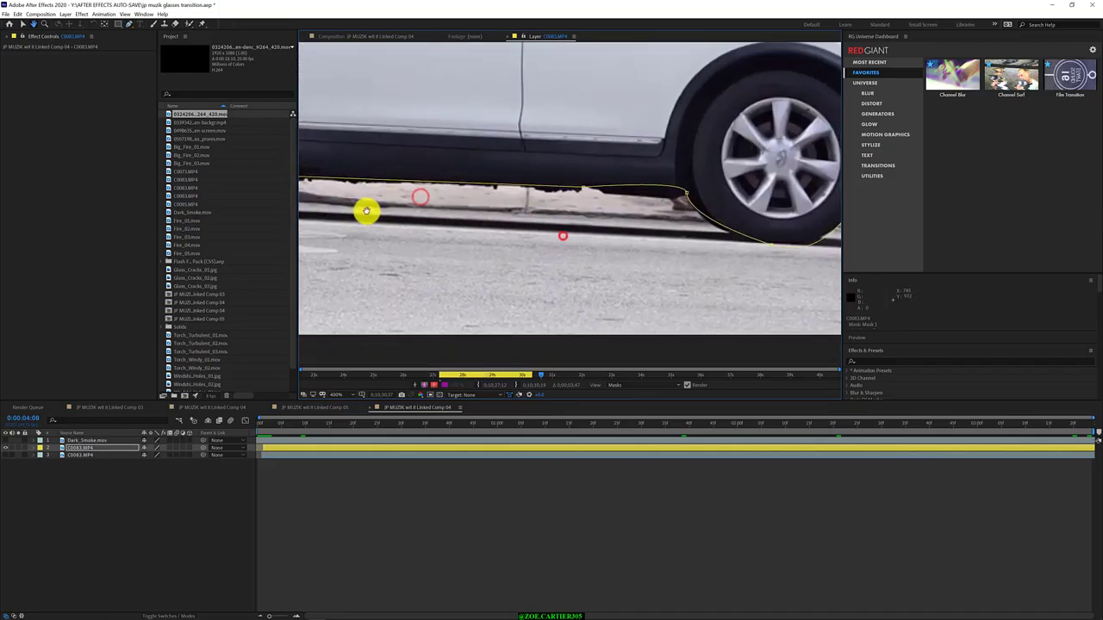
mouse_move(638, 185)
left_mouse_down()
mouse_move(620, 187)
mouse_move(674, 198)
left_mouse_up()
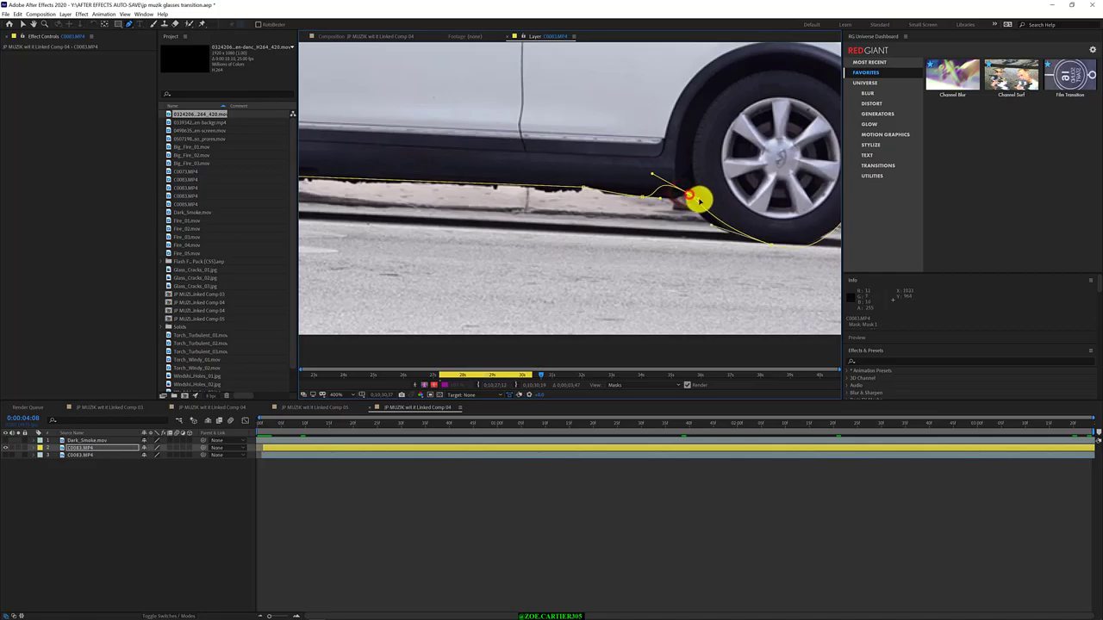
left_click_drag(699, 198, 708, 228)
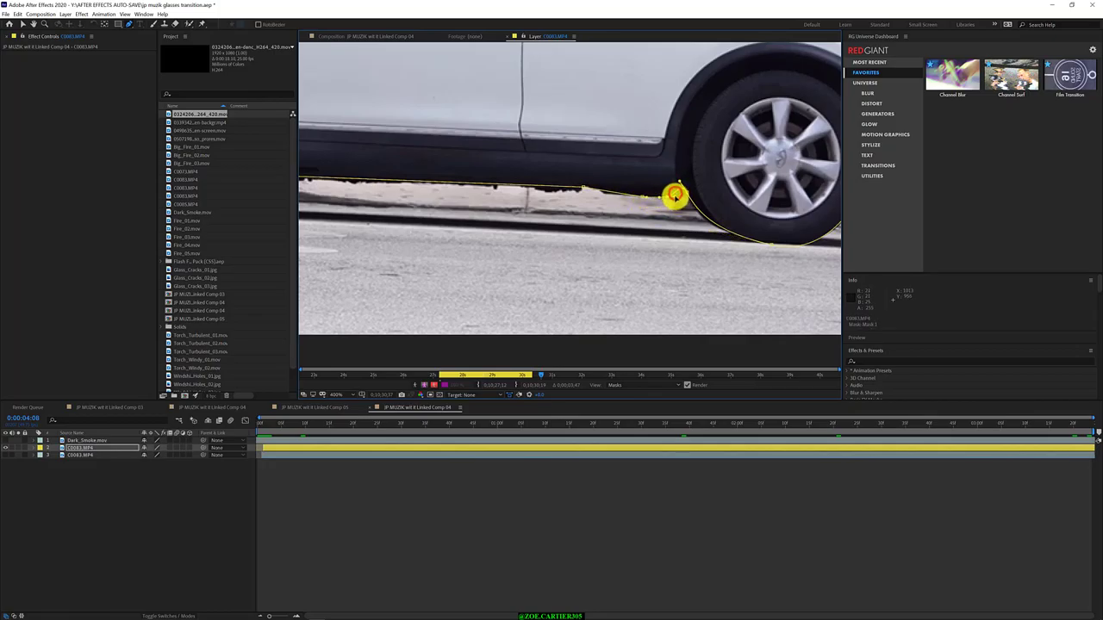
left_click(675, 196)
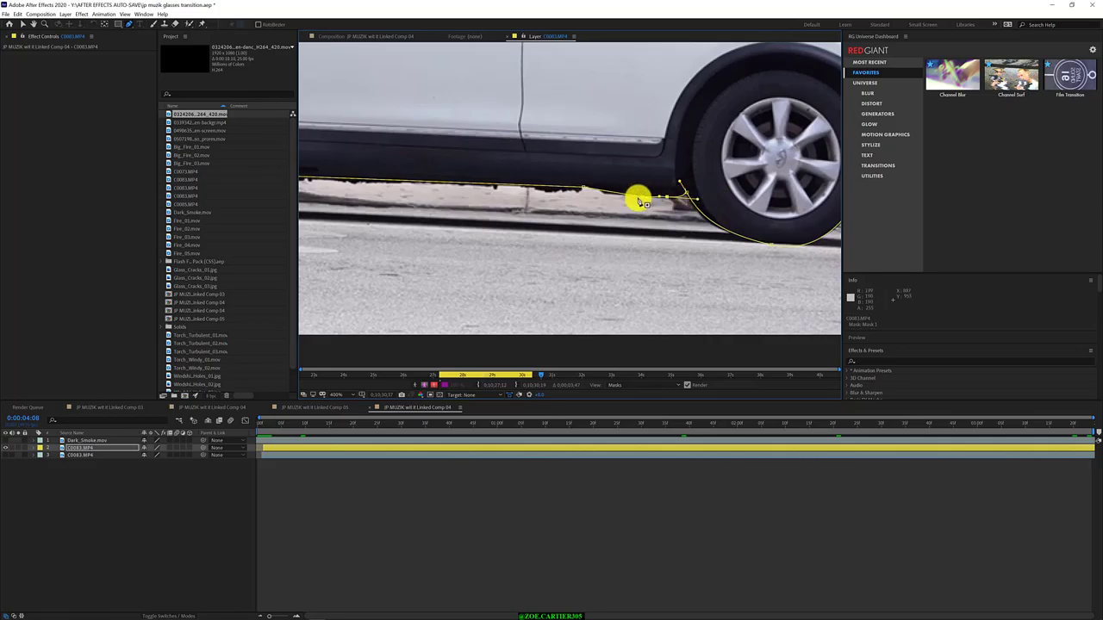
Step: Curve the mask around the other wheel, close it at the first vertex, and zoom out
left_click_drag(416, 205, 595, 222)
left_click_drag(474, 233, 552, 236)
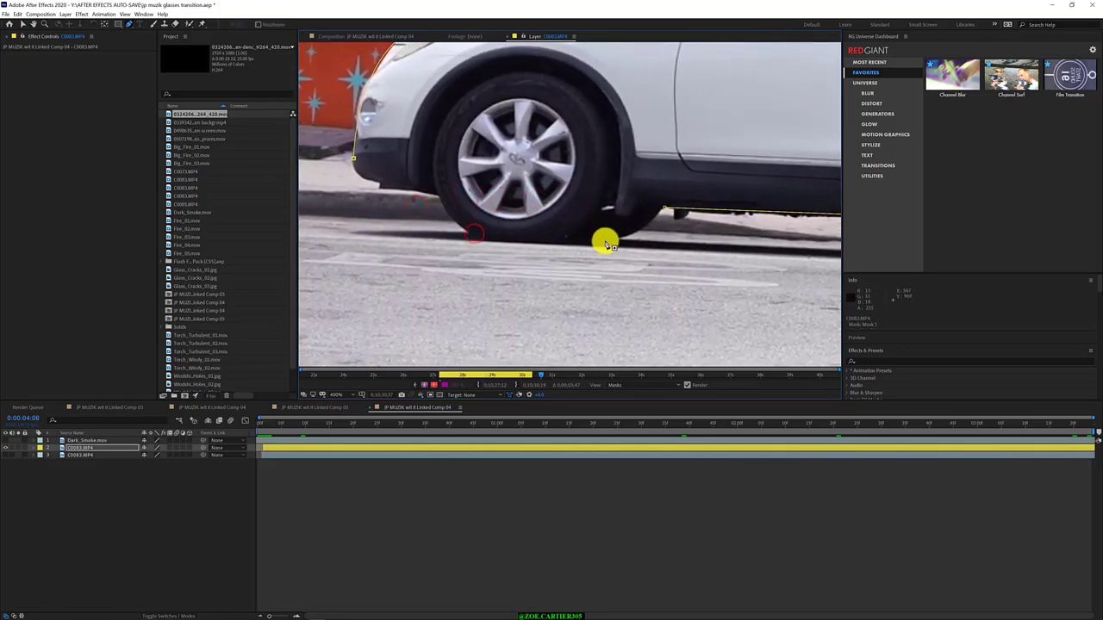
left_click(665, 209)
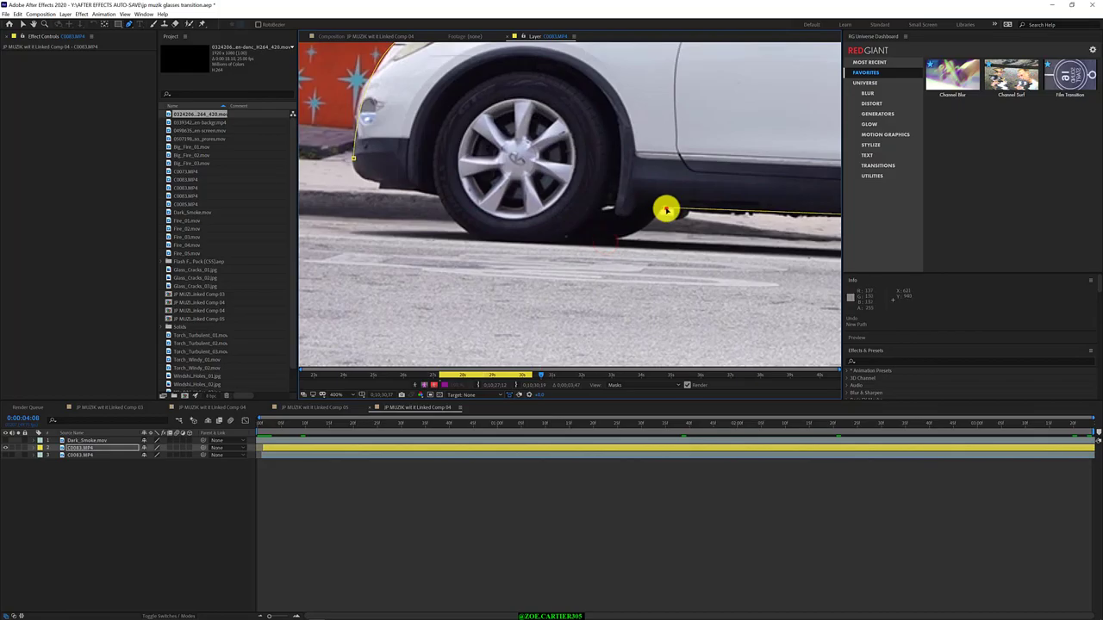
left_click_drag(606, 244, 577, 244)
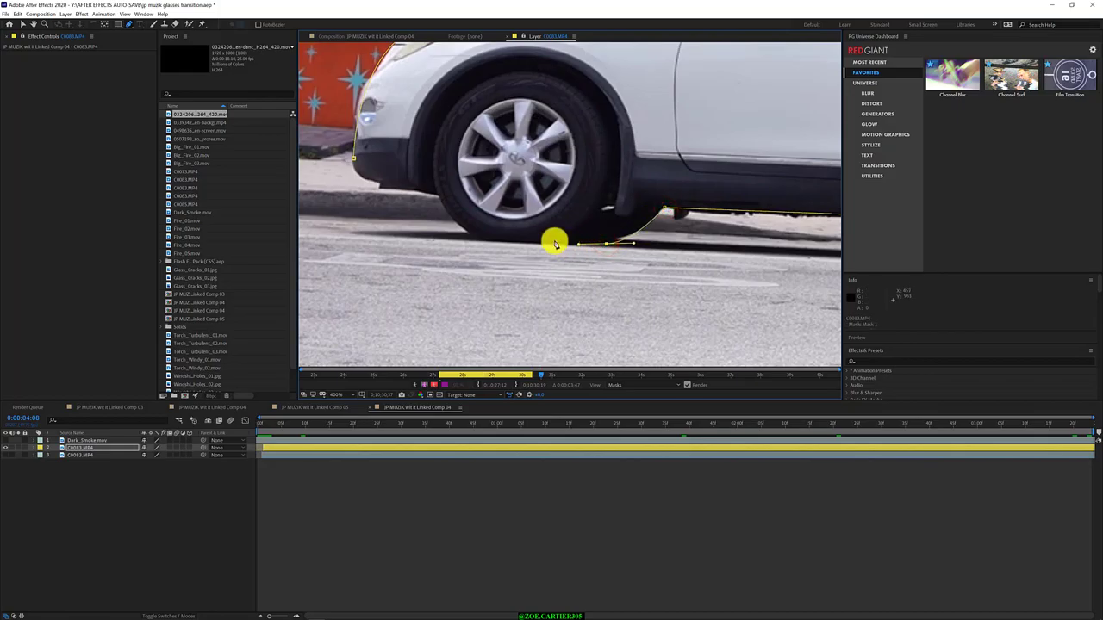
left_click(463, 228)
mouse_move(463, 228)
left_mouse_down()
mouse_move(447, 203)
mouse_move(410, 199)
mouse_move(429, 196)
left_mouse_up()
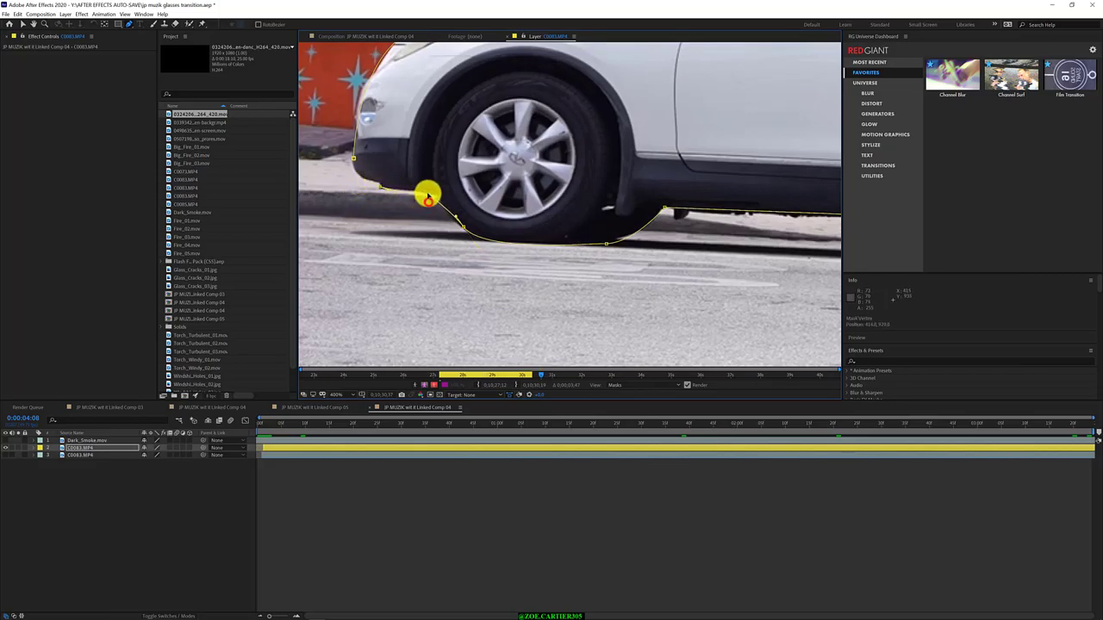
left_click(355, 157)
scroll(582, 229, "down", 1)
scroll(571, 256, "down", 1)
scroll(586, 261, "down", 3)
scroll(622, 221, "up", 1)
scroll(586, 249, "down", 2)
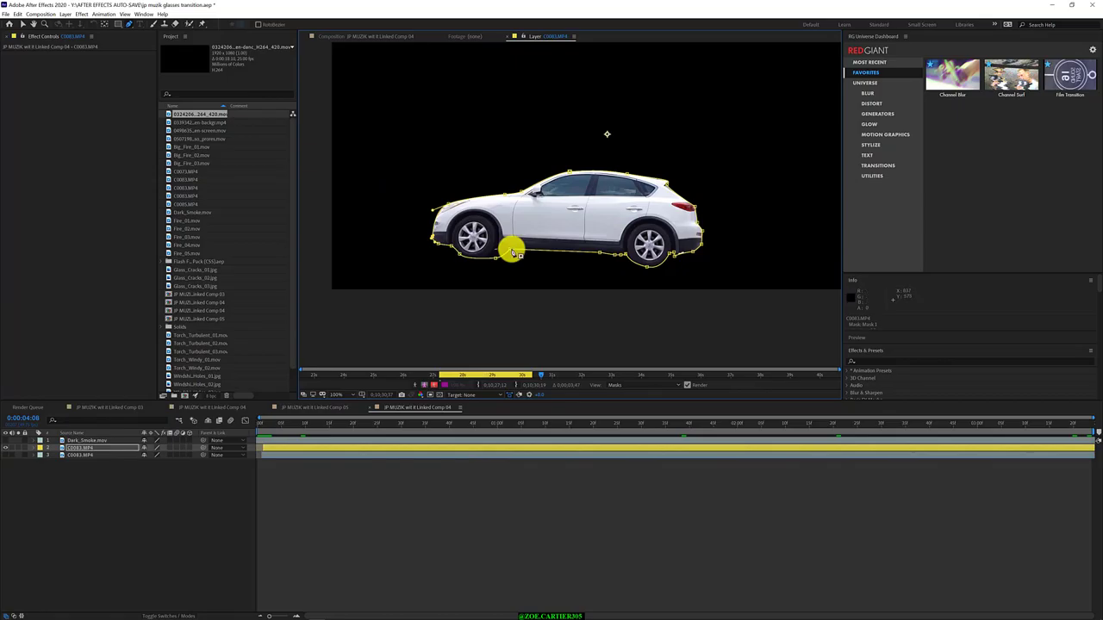
Step: On C0083.MP4, zoom to 200% and tighten the car mask's points near the rear wheel
left_click(97, 447)
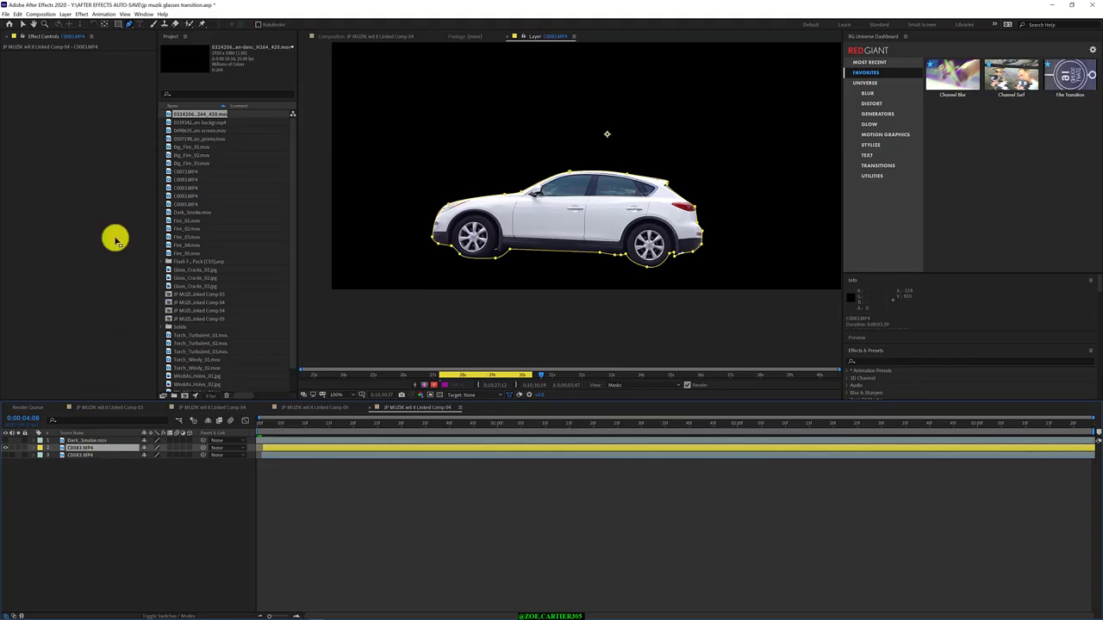
left_click_drag(129, 23, 198, 64)
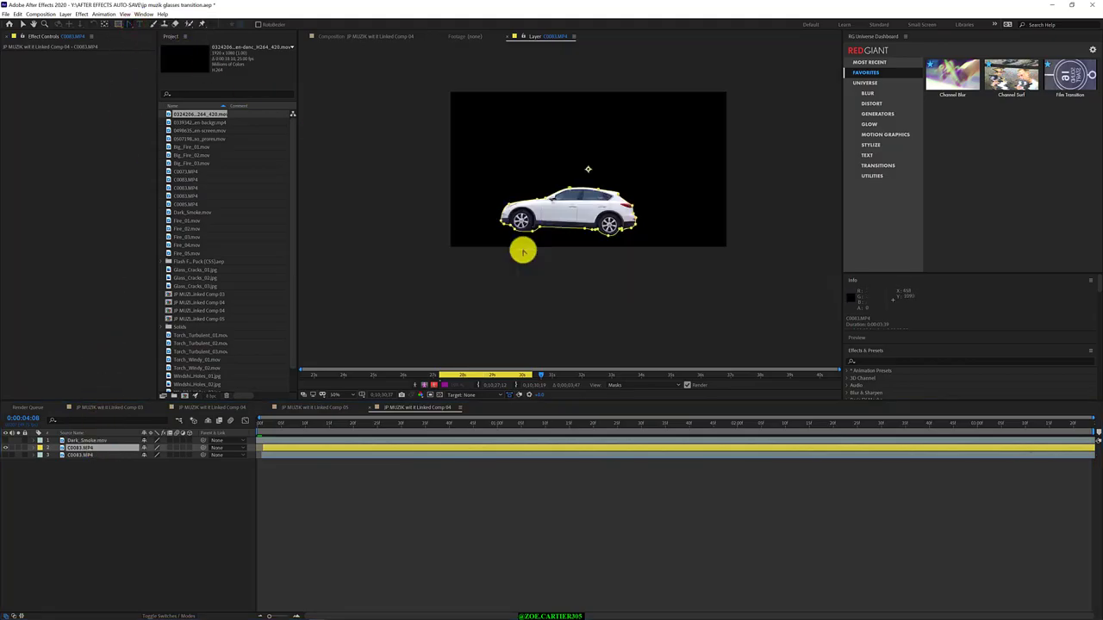
key("period")
left_click_drag(449, 296, 454, 297)
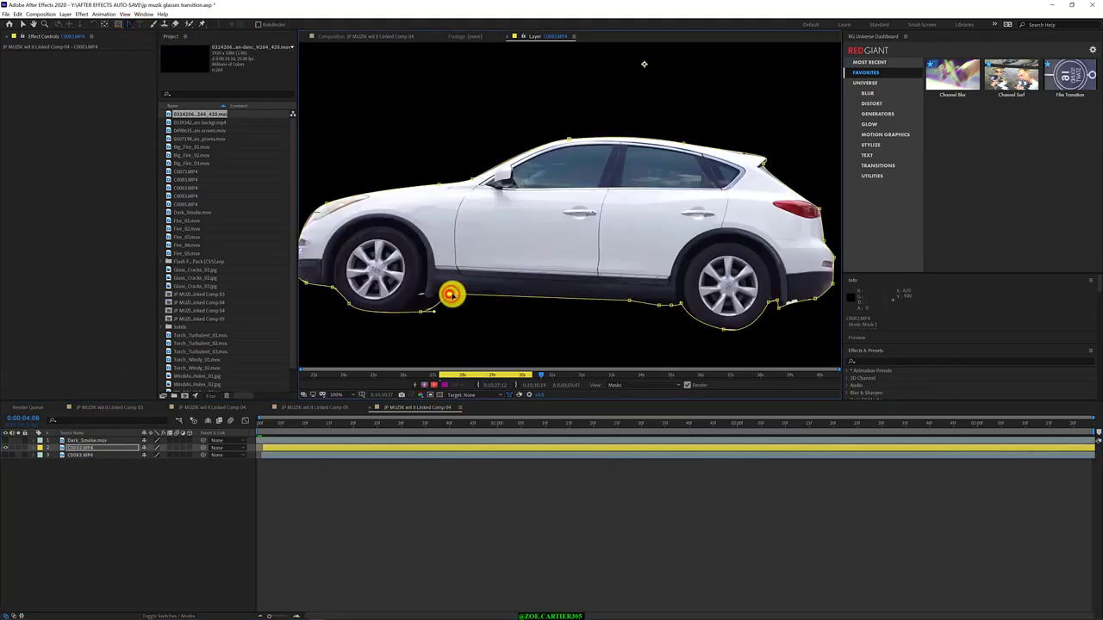
scroll(453, 296, "up", 2)
scroll(453, 296, "down", 4)
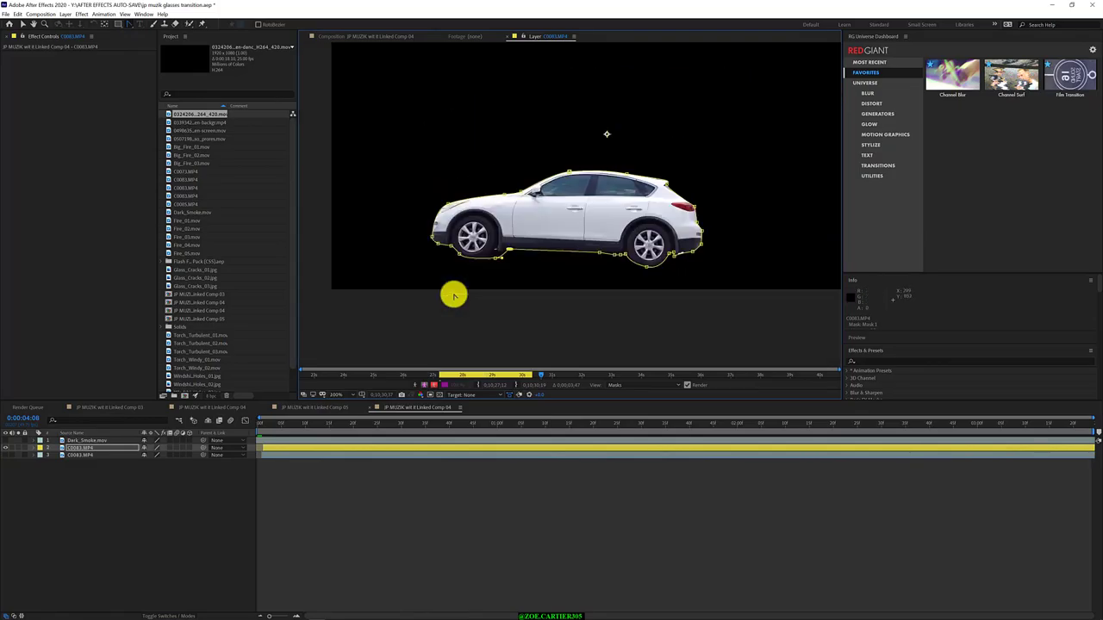
mouse_move(131, 24)
left_mouse_down()
mouse_move(158, 64)
mouse_move(190, 29)
left_mouse_up()
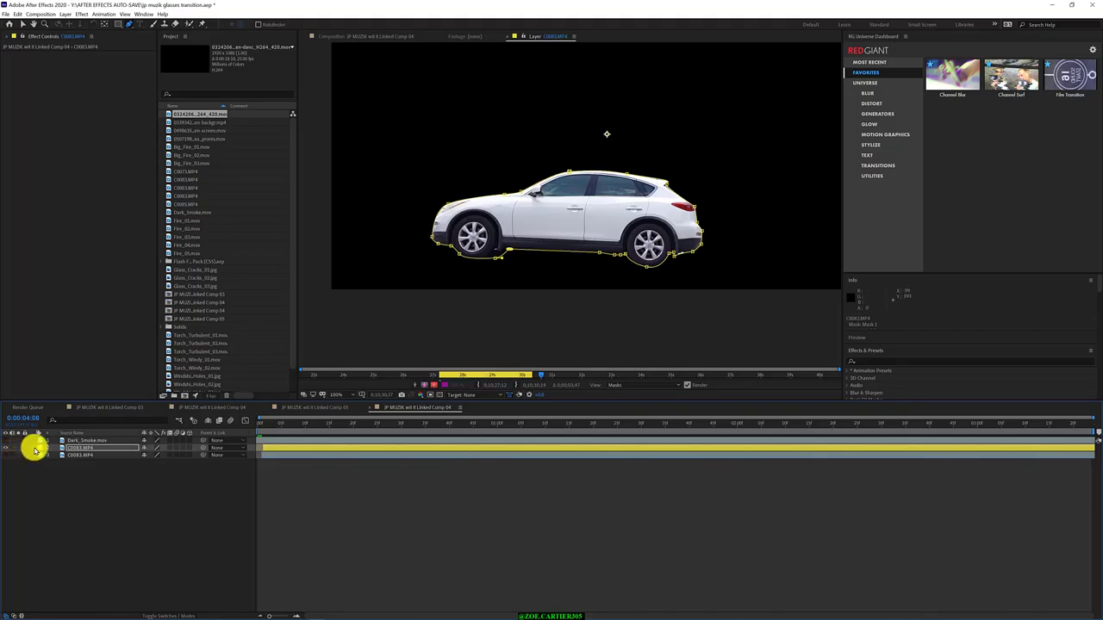
Step: Expand C0083.MP4 > Masks > Mask 1 to show its path, feather, opacity and expansion
left_click(33, 448)
left_click(37, 455)
left_click(51, 462)
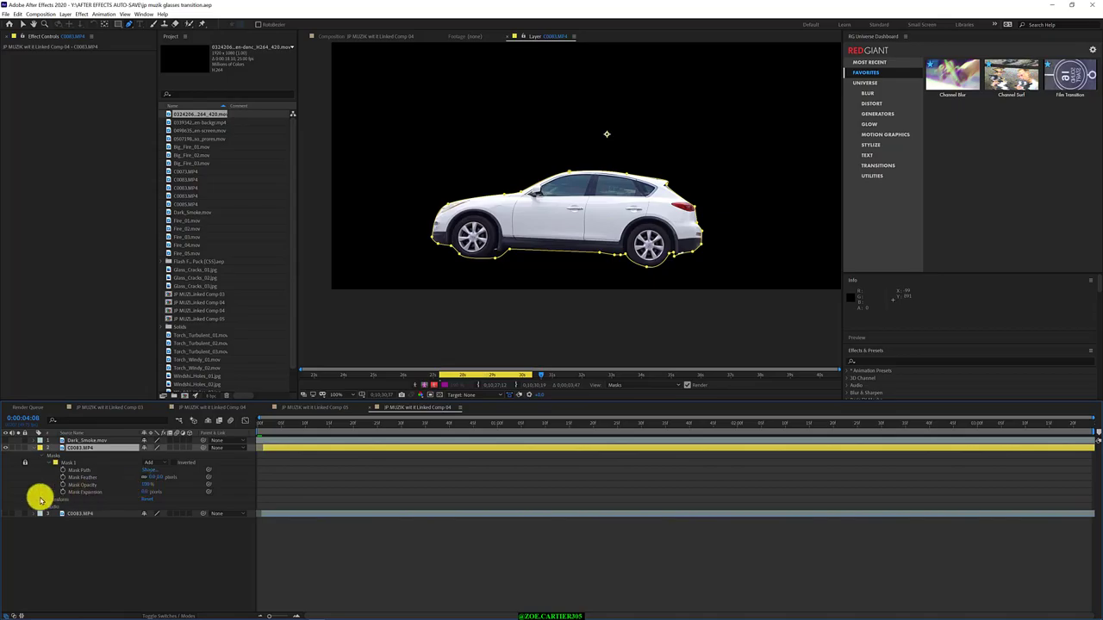
left_click(39, 498)
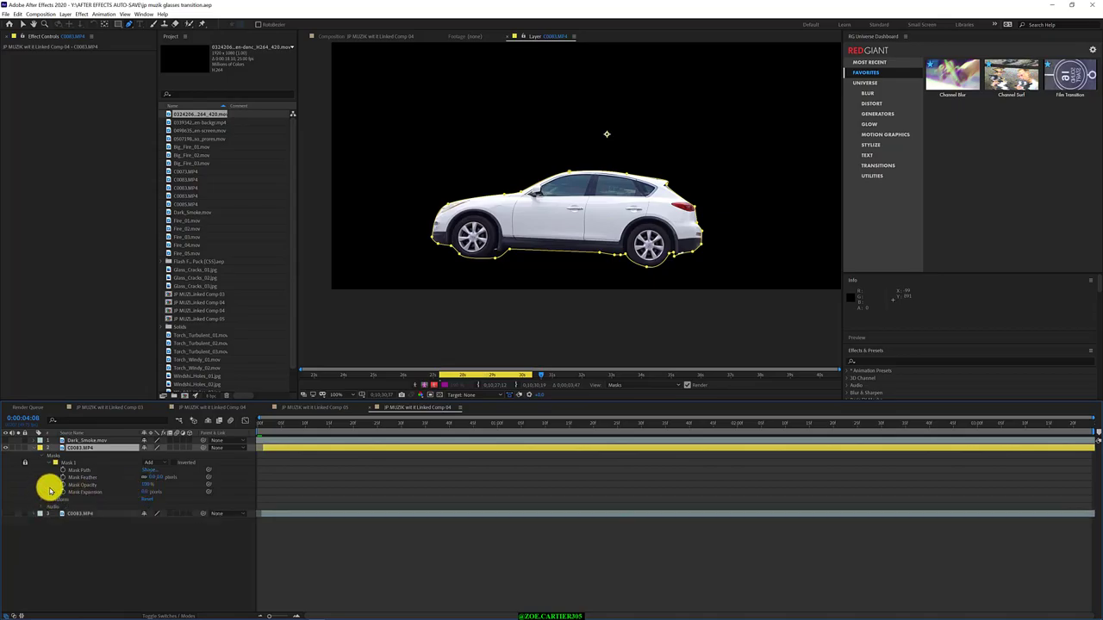
Step: Preview the masked car in the Composition tab, then unlock and select Mask 1 in Layer view
left_click(394, 37)
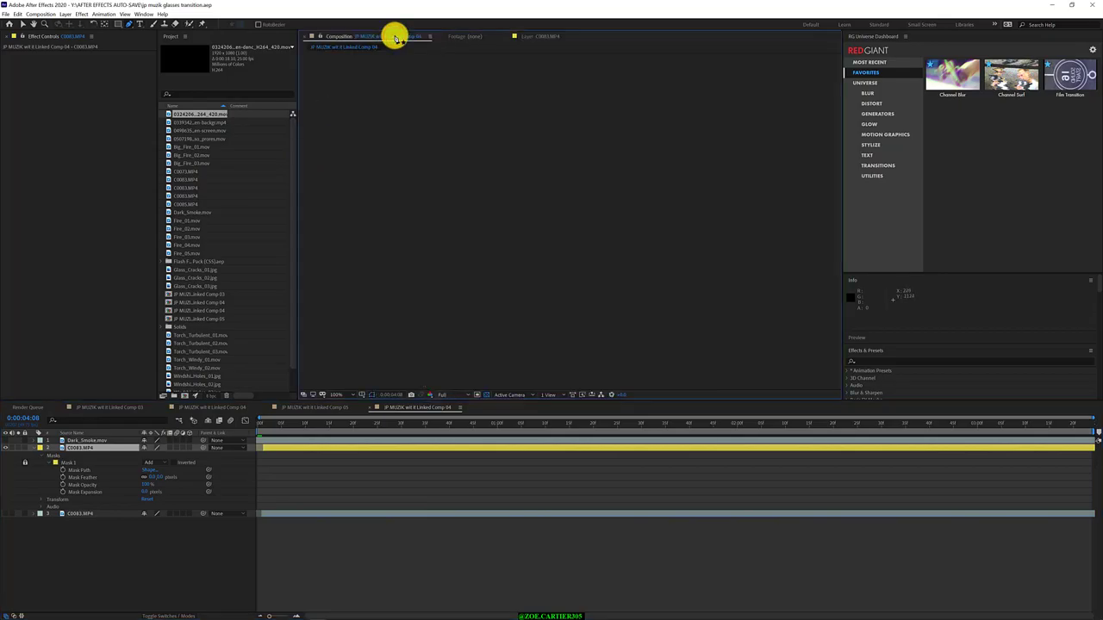
mouse_move(263, 424)
left_mouse_down()
mouse_move(509, 423)
mouse_move(293, 449)
mouse_move(1094, 444)
left_mouse_up()
left_click(525, 36)
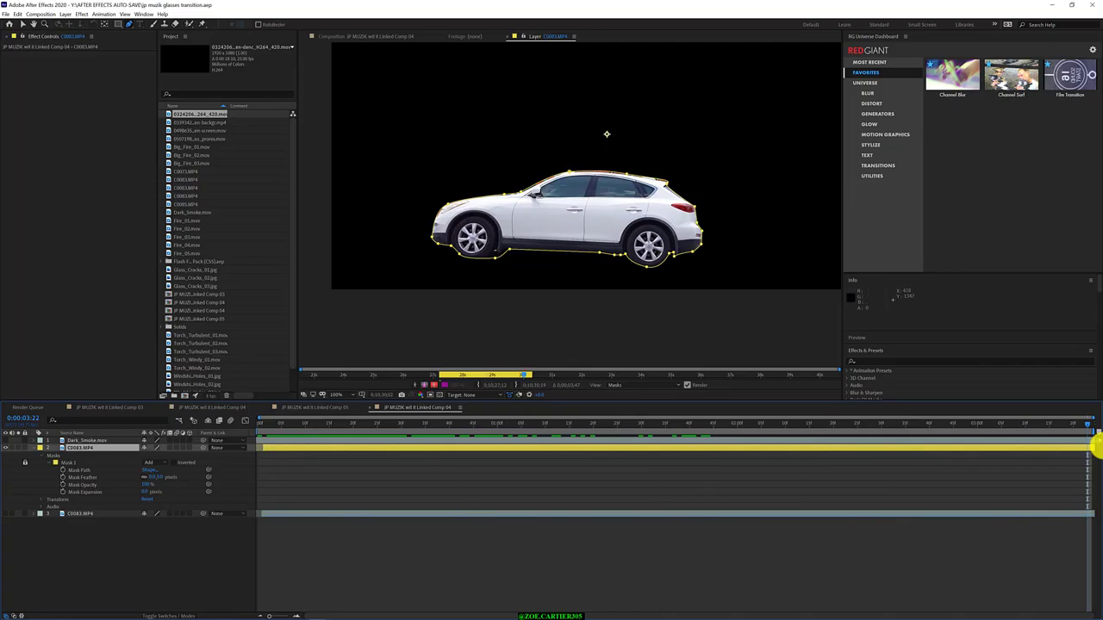
left_click(23, 462)
left_click(77, 463)
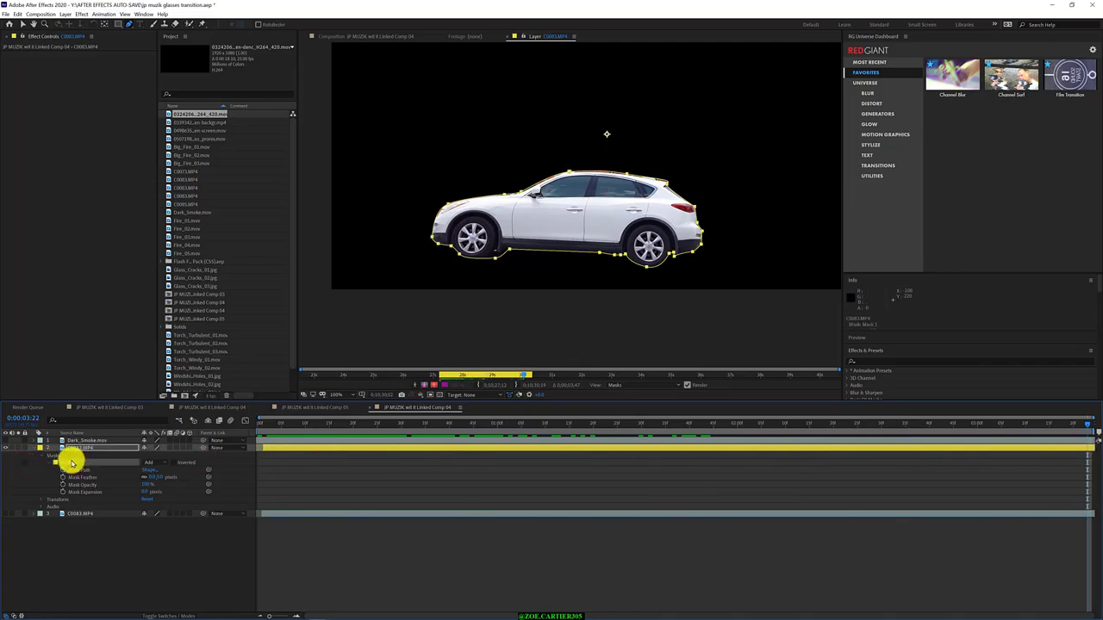
Step: Use Track Mask on Mask 1 and track it backward through the clip
left_click(72, 464)
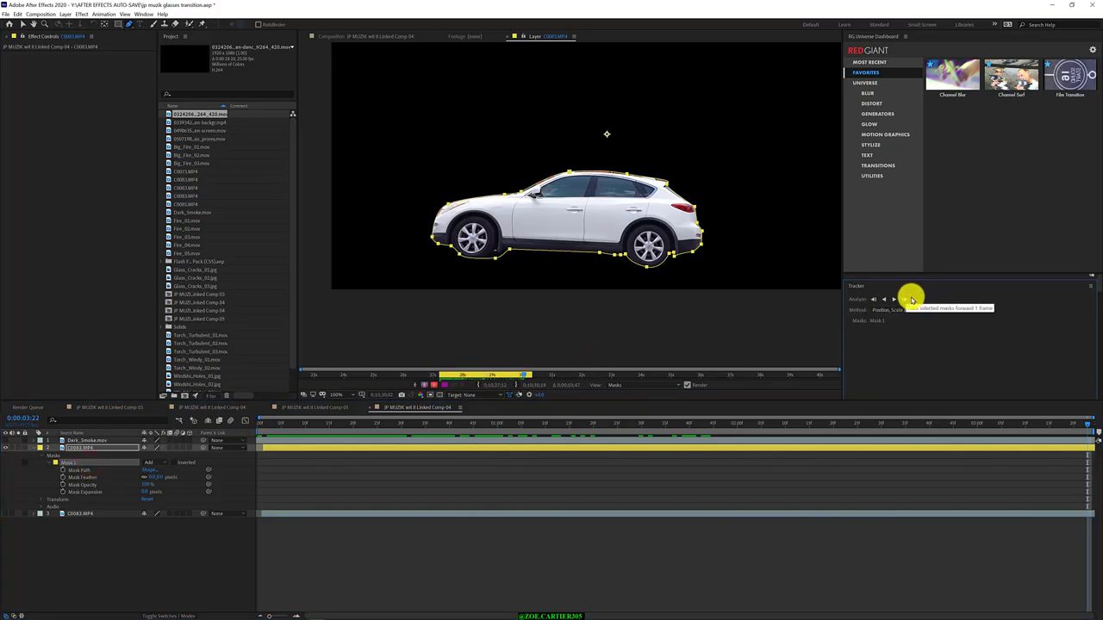
left_click(872, 301)
left_click(872, 301)
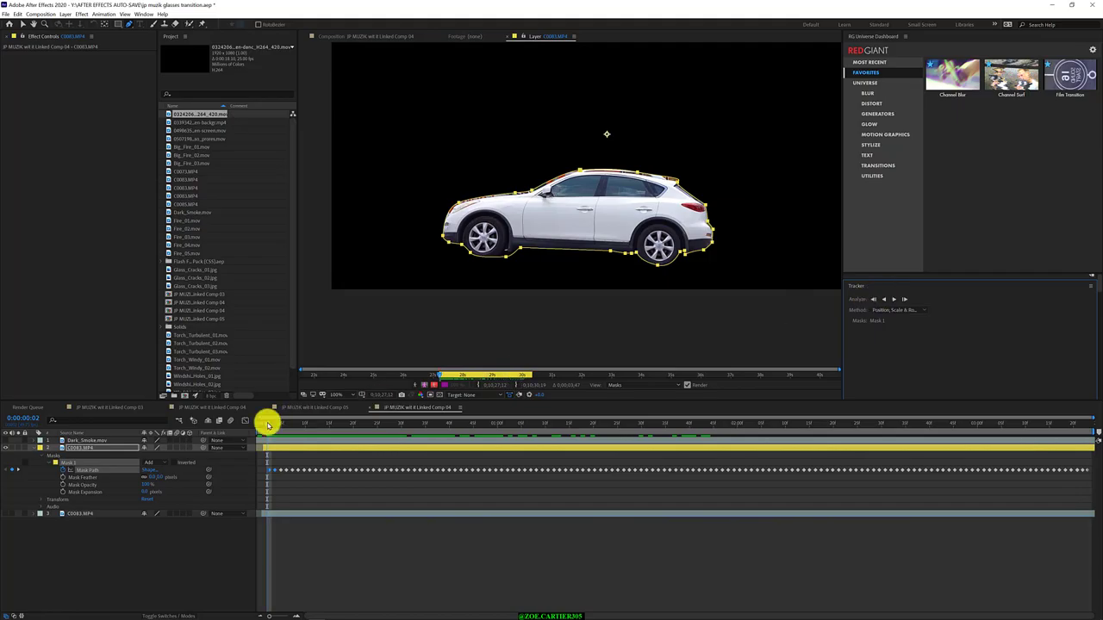
Step: Keyframe Mask Expansion on the car mask at a later frame and at the first frame
mouse_move(267, 424)
left_mouse_down()
mouse_move(1062, 456)
mouse_move(366, 442)
left_mouse_up()
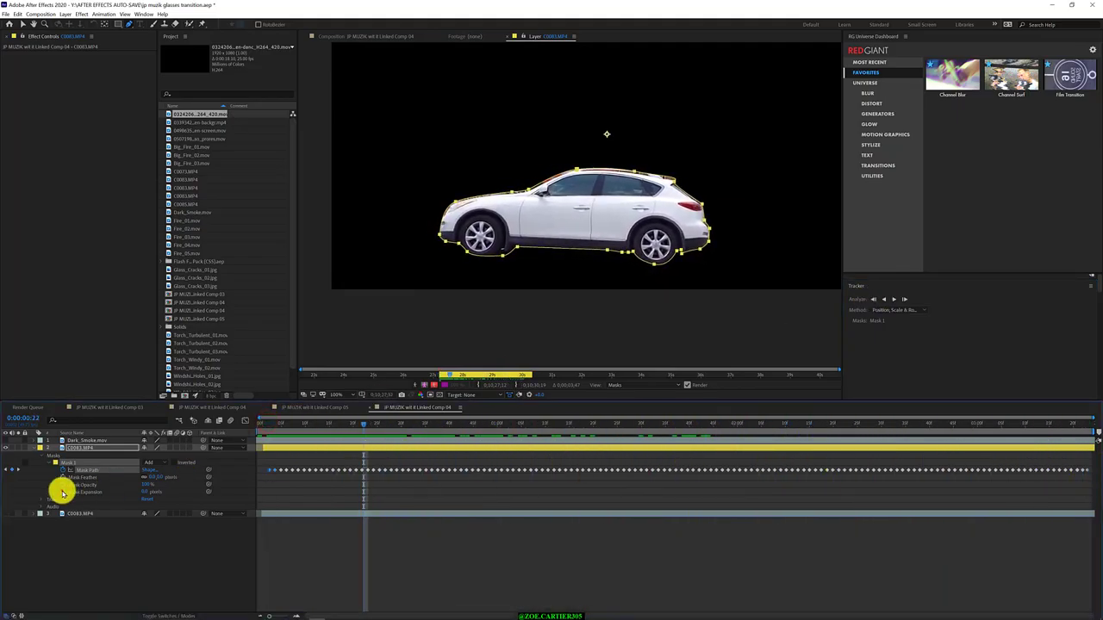
left_click(62, 475)
left_click_drag(364, 424, 500, 426)
mouse_move(147, 491)
left_mouse_down()
mouse_move(201, 491)
mouse_move(131, 498)
mouse_move(143, 492)
left_mouse_up()
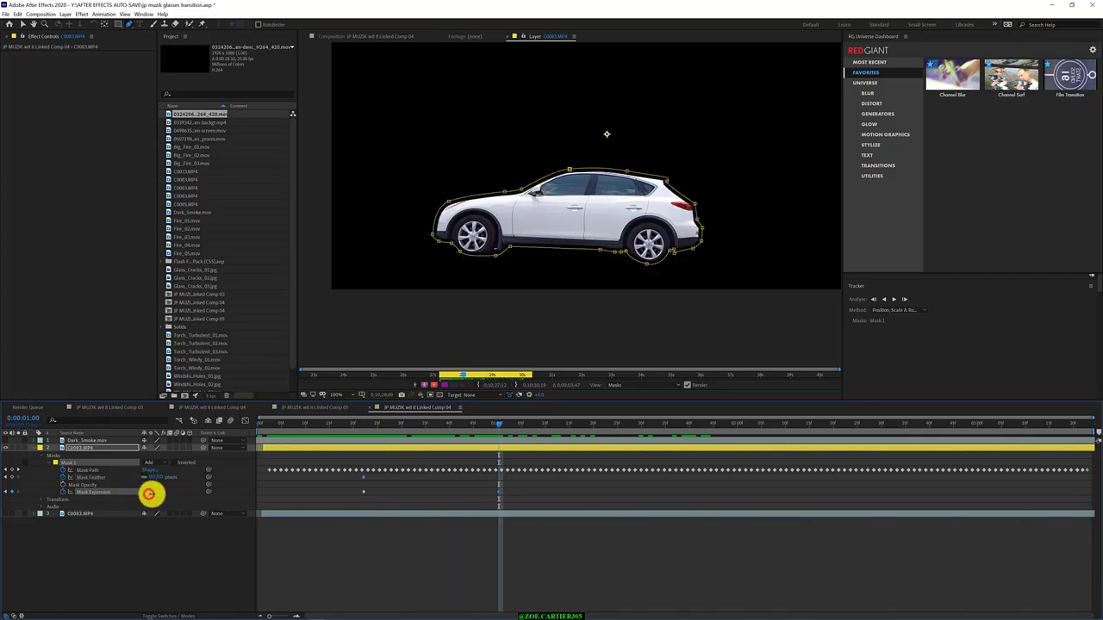
left_click_drag(498, 423, 198, 465)
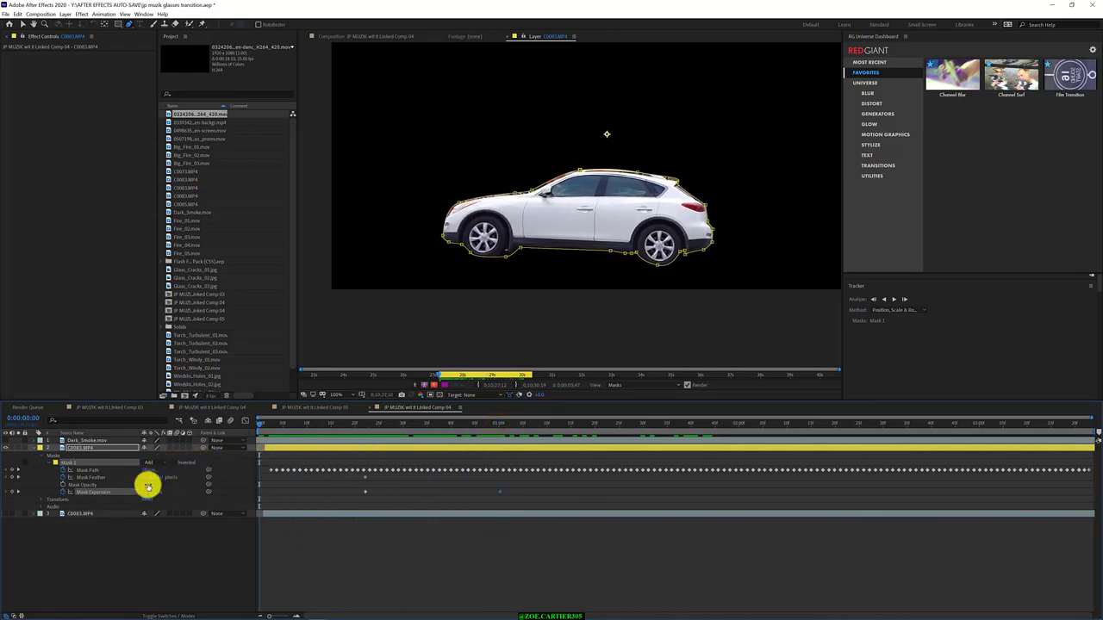
mouse_move(145, 491)
left_mouse_down()
mouse_move(129, 492)
mouse_move(152, 490)
left_mouse_up()
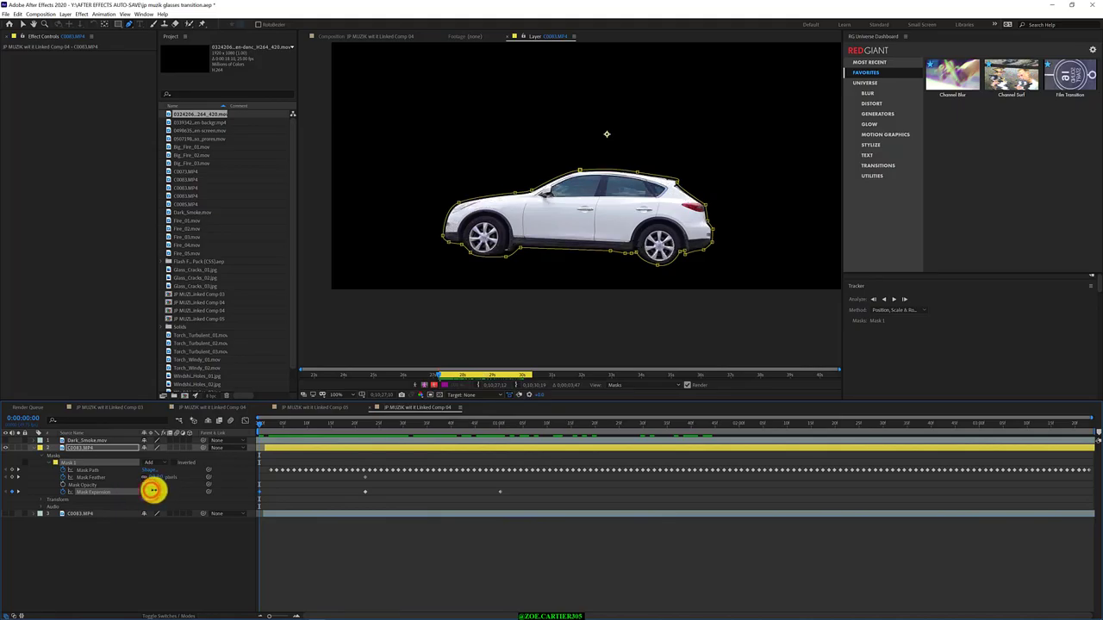
Step: Adjust Mask Expansion and Mask Feather at later frames, ending the check at 0:00:00:32
left_click_drag(257, 423, 414, 438)
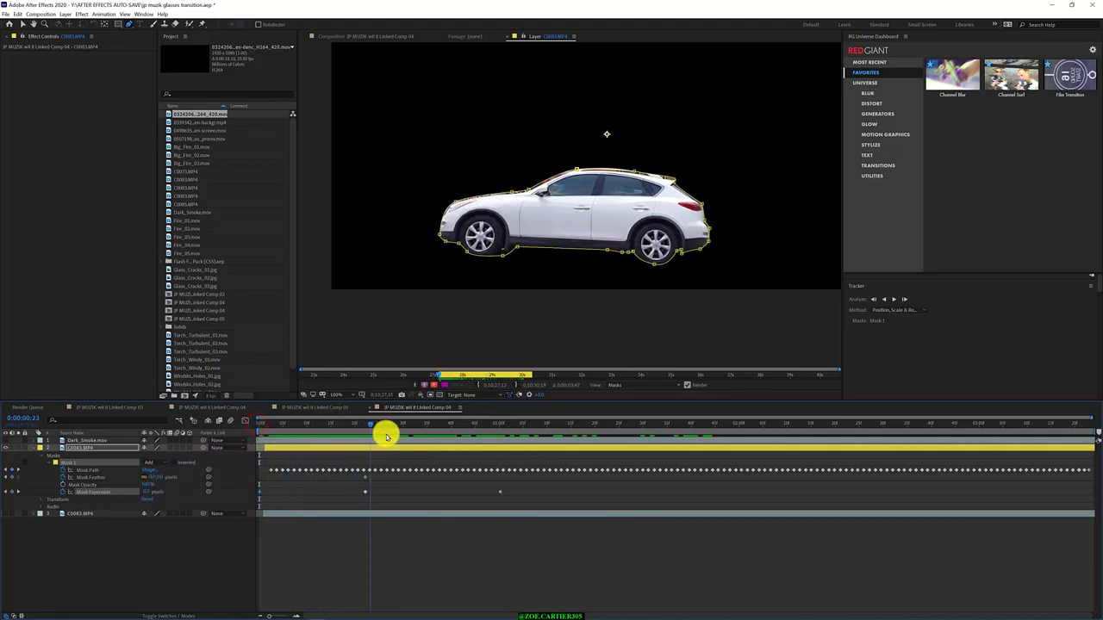
left_click(148, 489)
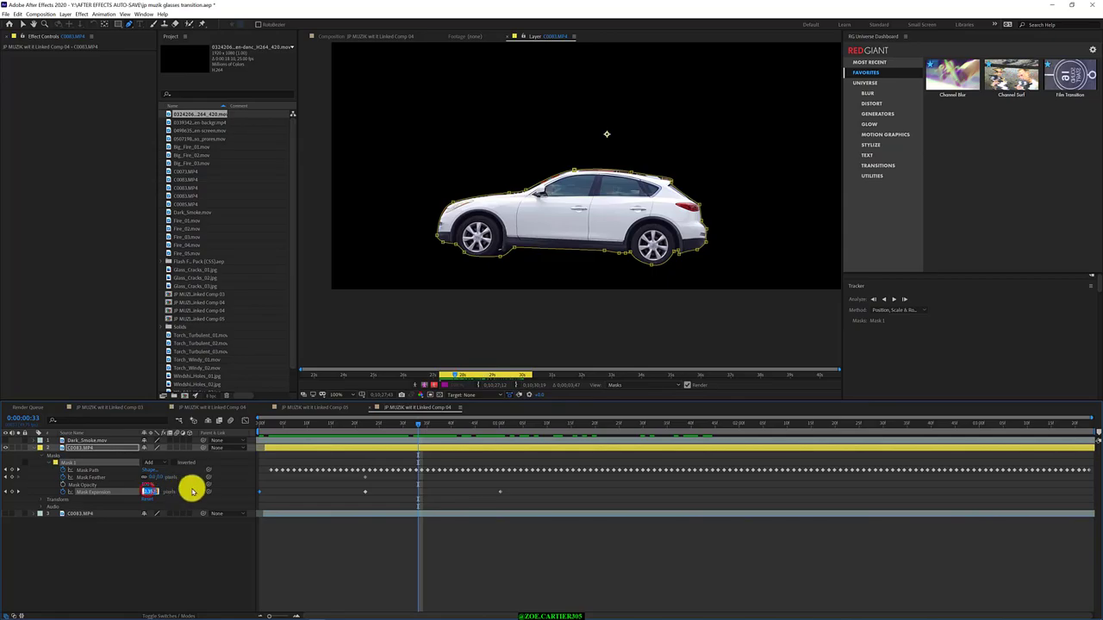
left_click_drag(417, 423, 766, 449)
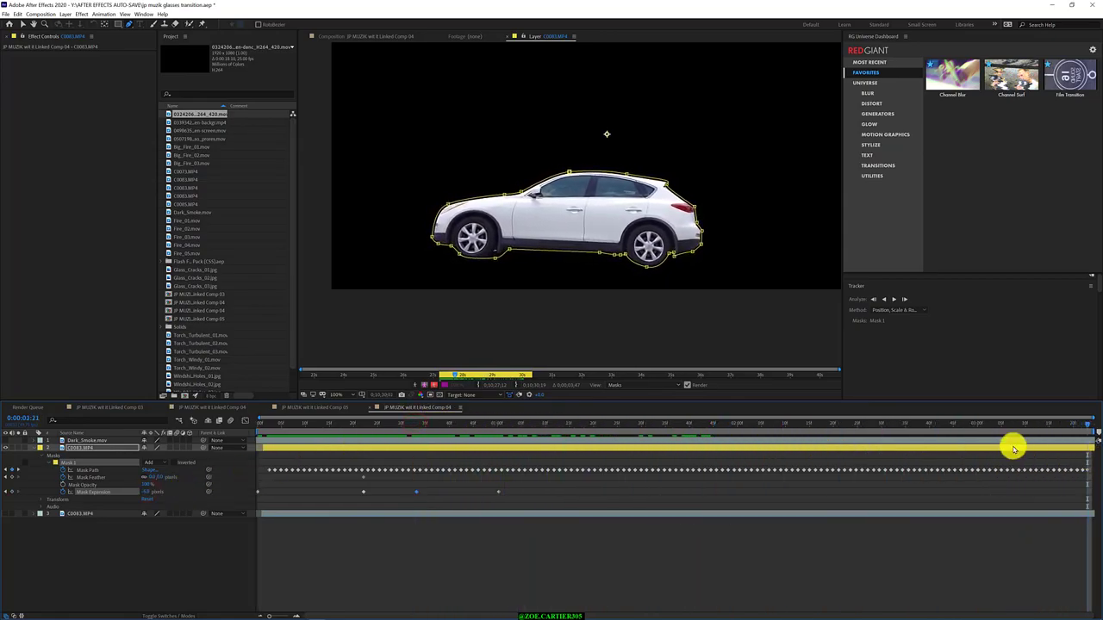
left_click_drag(766, 449, 939, 448)
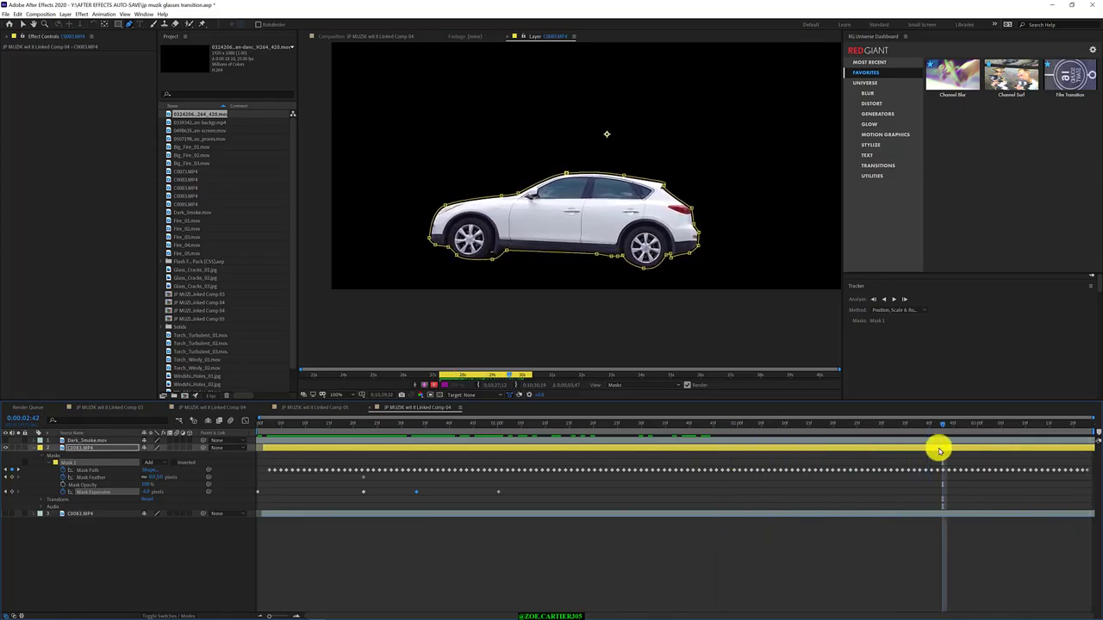
left_click_drag(161, 475, 164, 475)
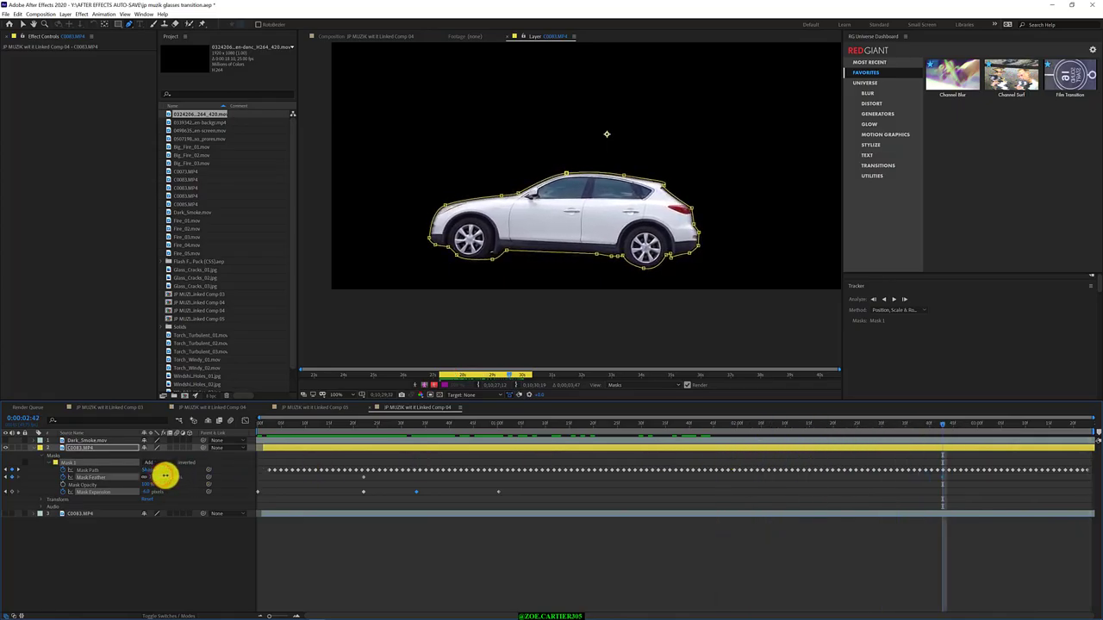
left_click_drag(878, 423, 303, 454)
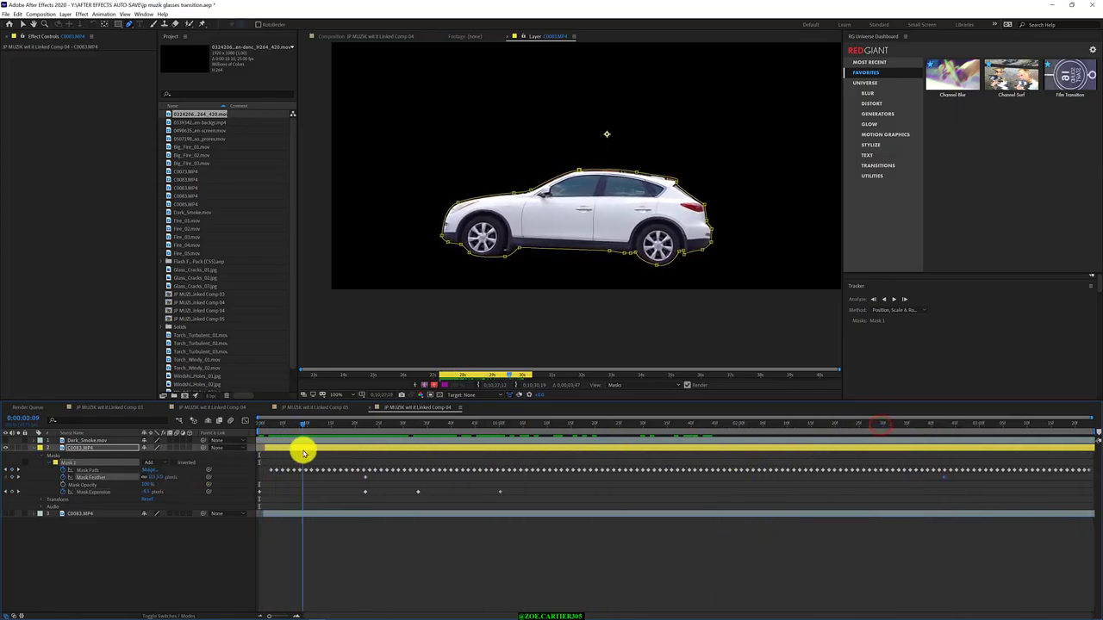
left_click_drag(158, 475, 167, 476)
left_click_drag(301, 422, 461, 445)
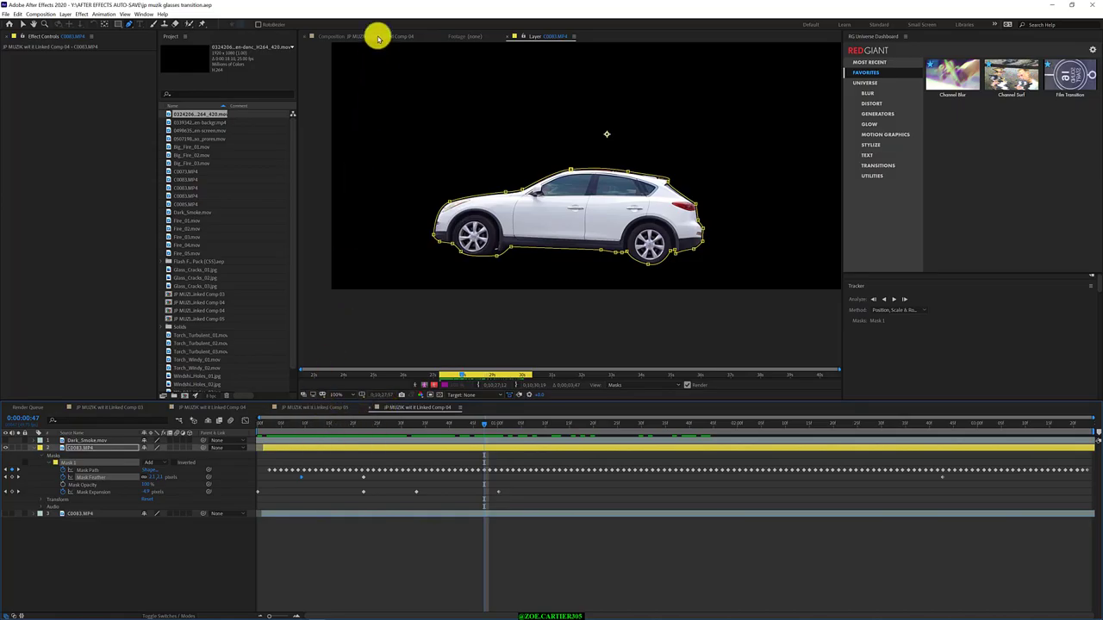
Step: Show the Composition view with layer 3's street footage visible and scrub to check the masked car
left_click(378, 37)
left_click(6, 513)
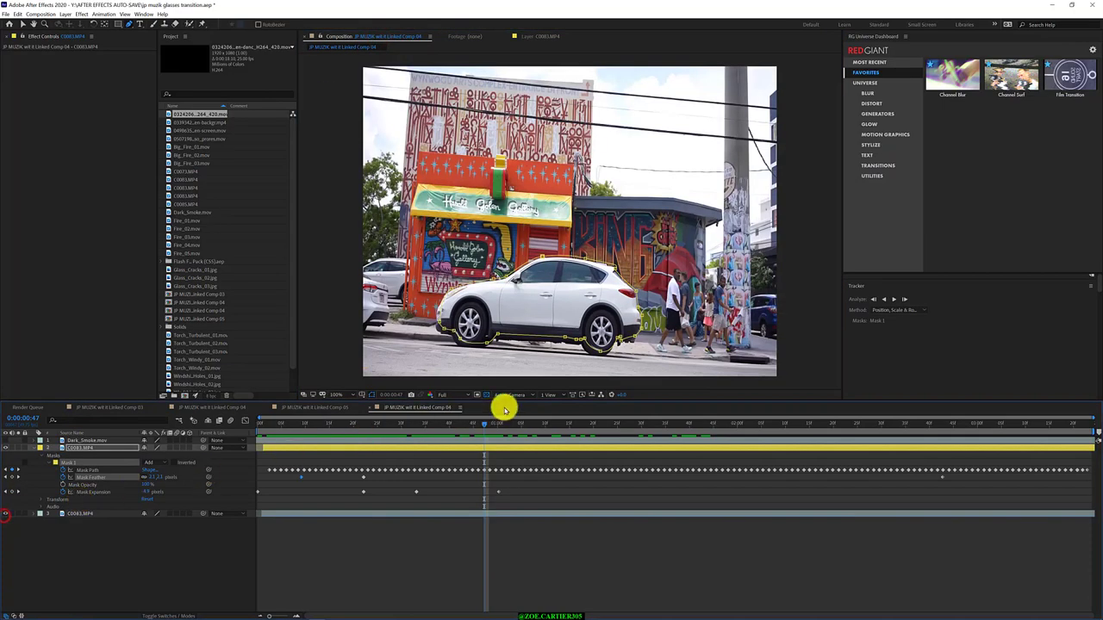
left_click(466, 427)
left_click_drag(466, 427, 1013, 435)
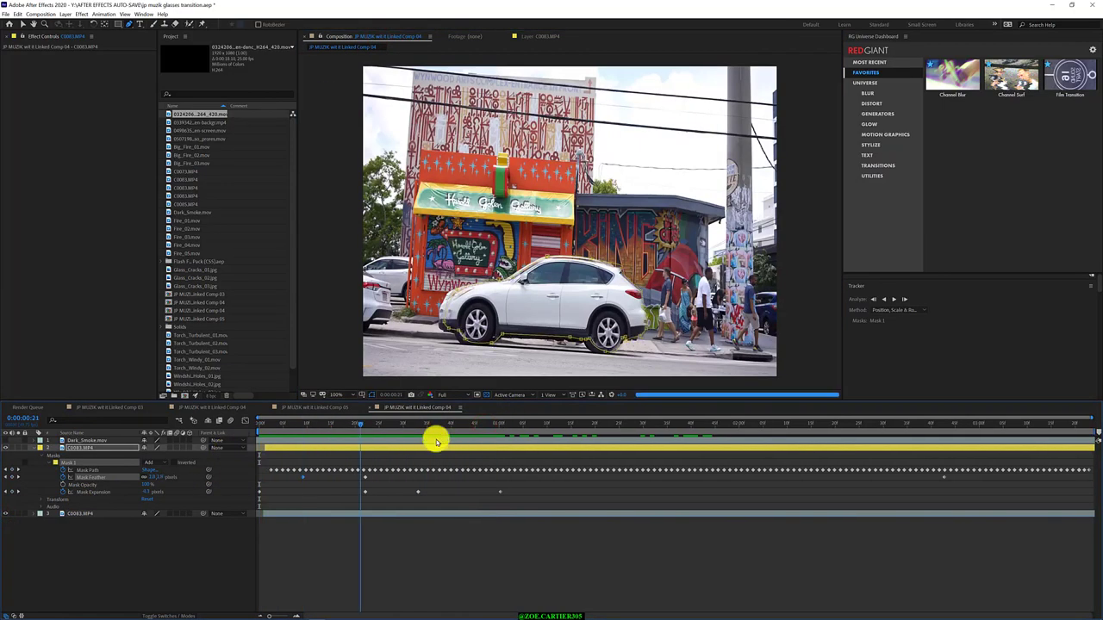
mouse_move(1013, 435)
left_mouse_down()
mouse_move(257, 431)
mouse_move(467, 423)
left_mouse_up()
left_click(55, 534)
Step: Apply Time > Time-Reverse Layer to the C0083.MP4 street layer
right_click(280, 516)
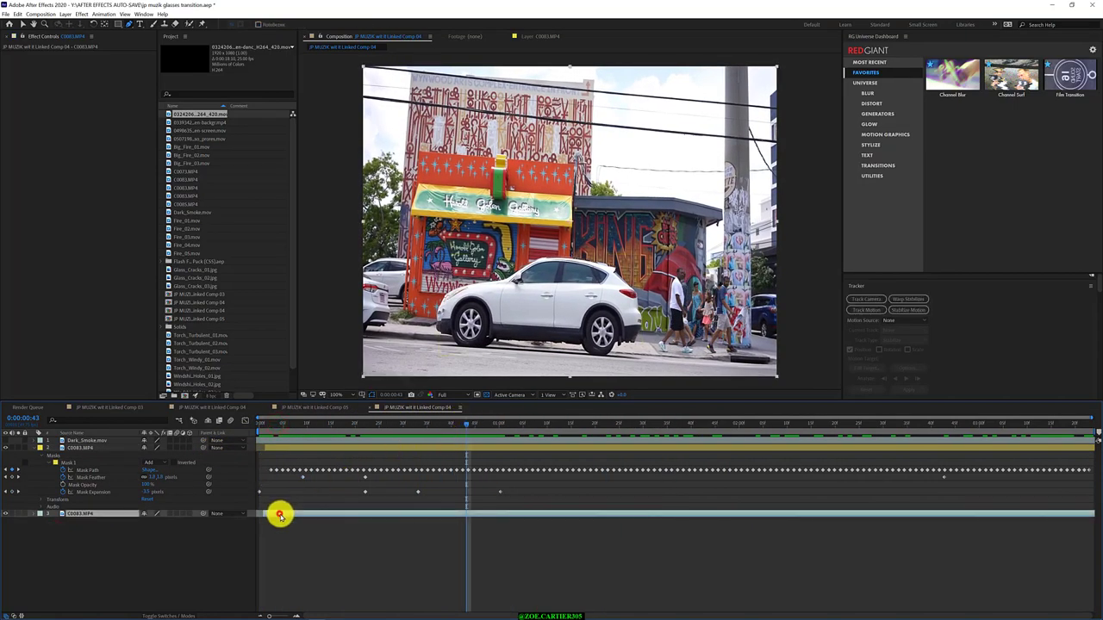
left_click(221, 571)
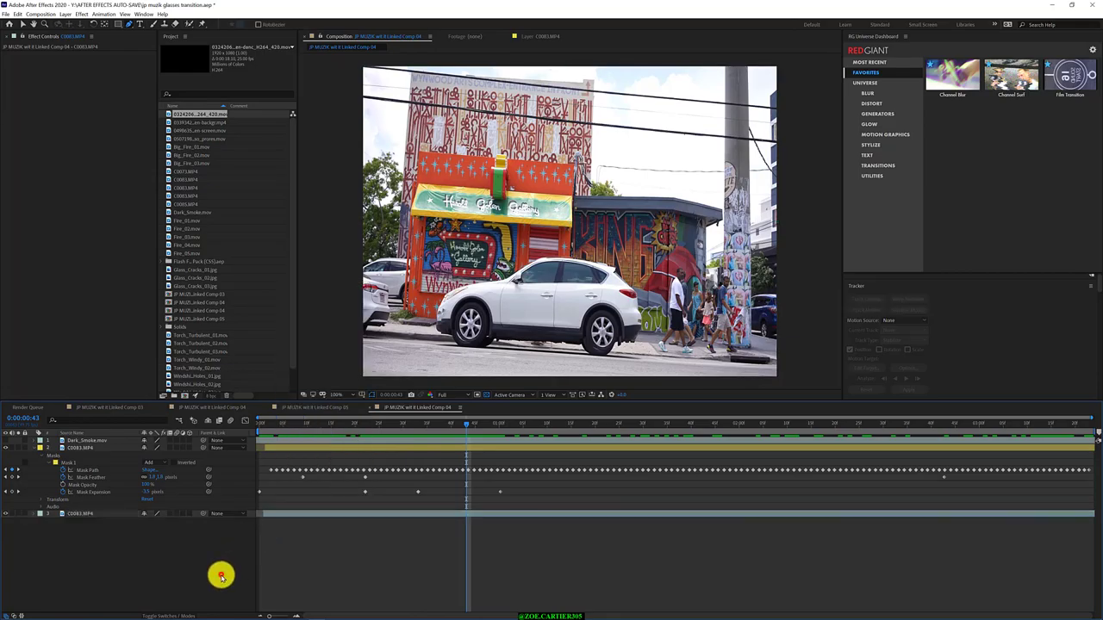
left_click(291, 512)
left_click_drag(289, 428, 316, 423)
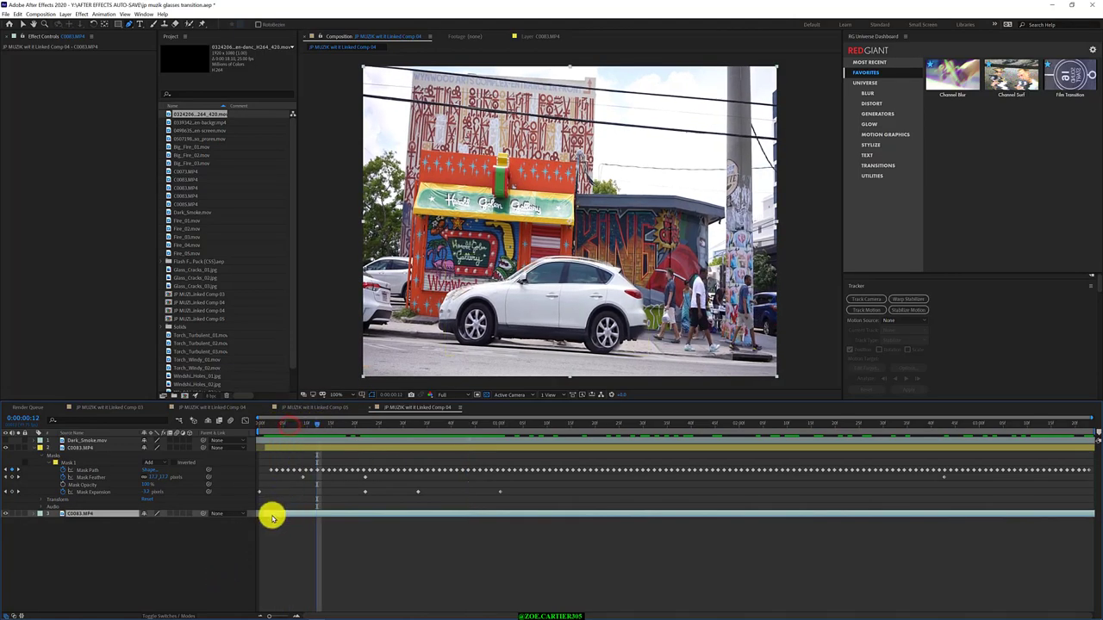
right_click(271, 515)
mouse_move(312, 336)
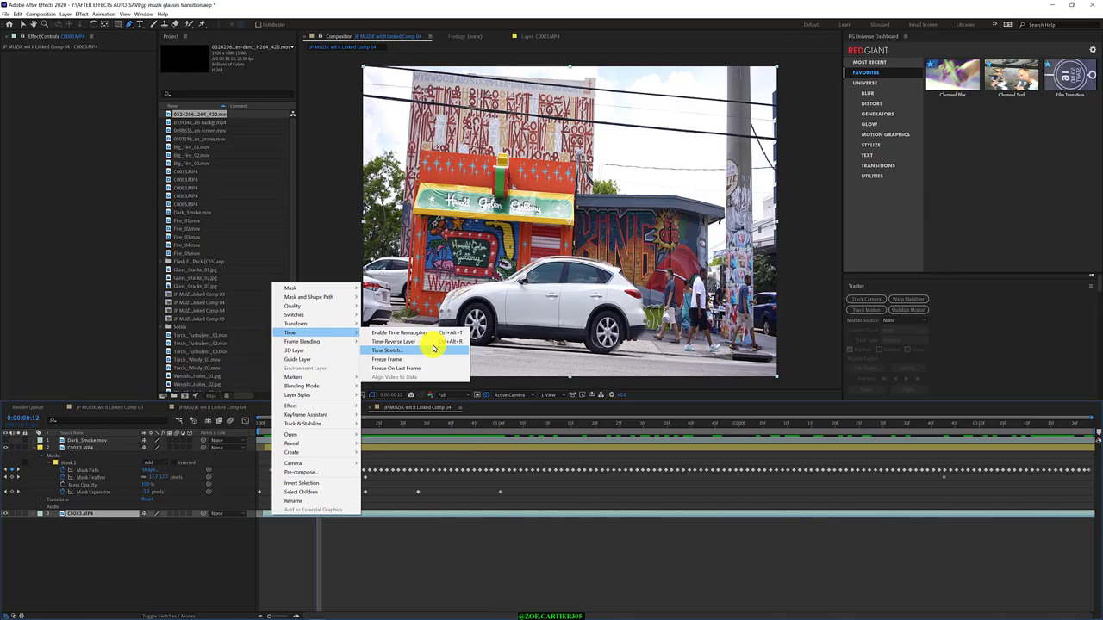
left_click(440, 342)
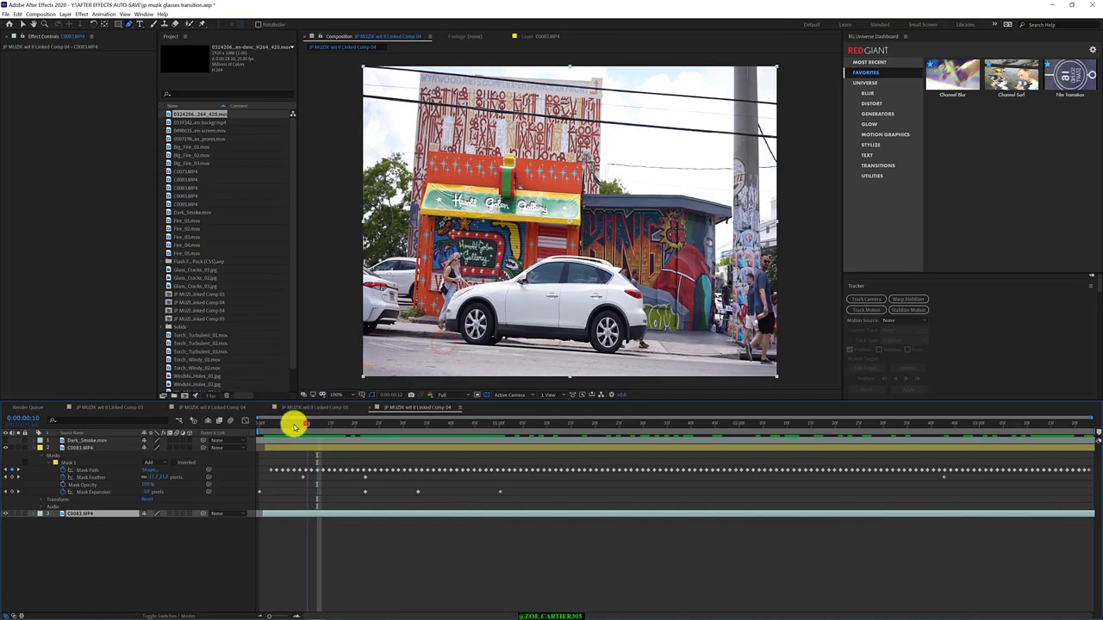
Step: Preview the reversed composition, stop playback and deselect the layer
key("space")
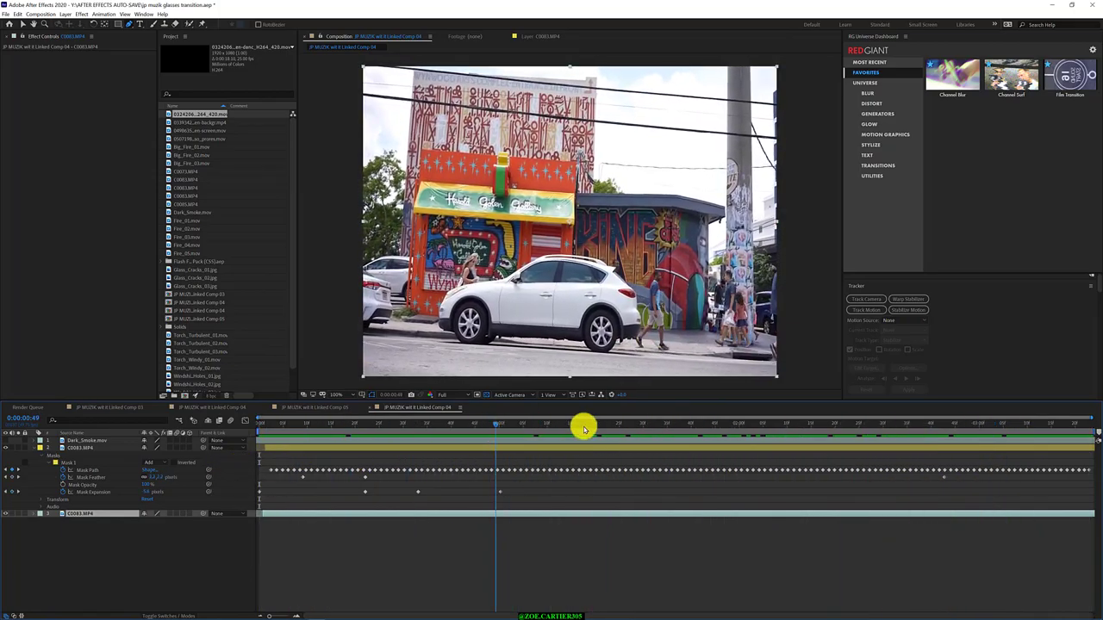
left_click(1075, 423)
left_click(54, 561)
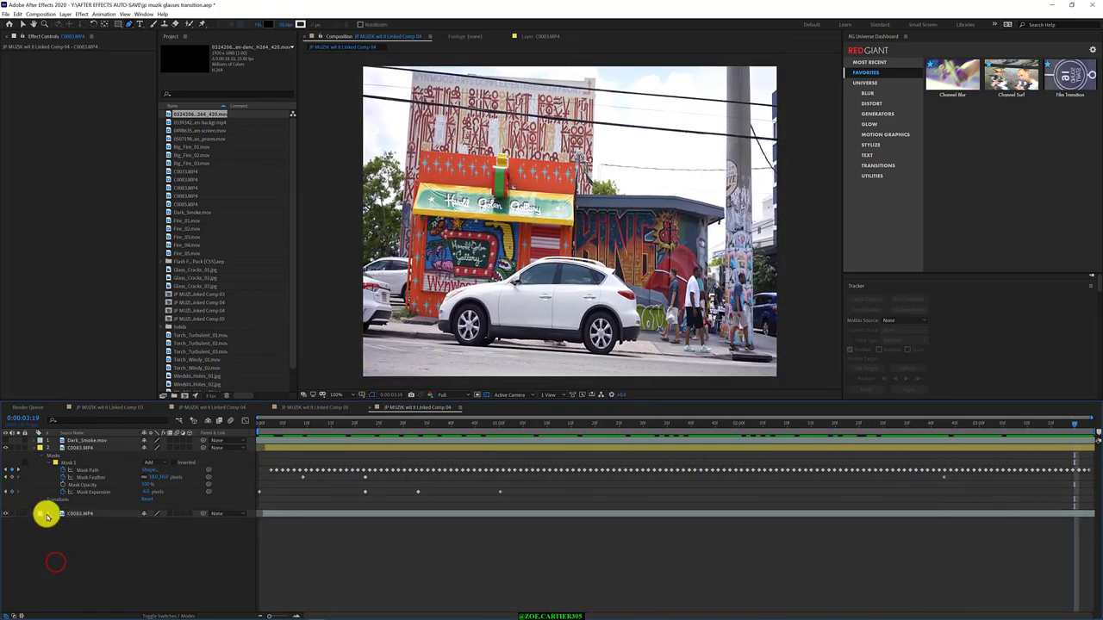
Step: Duplicate the C0083.MP4 street layer with Ctrl+D and give the copy an Orange label
left_click(276, 422)
left_click(25, 514)
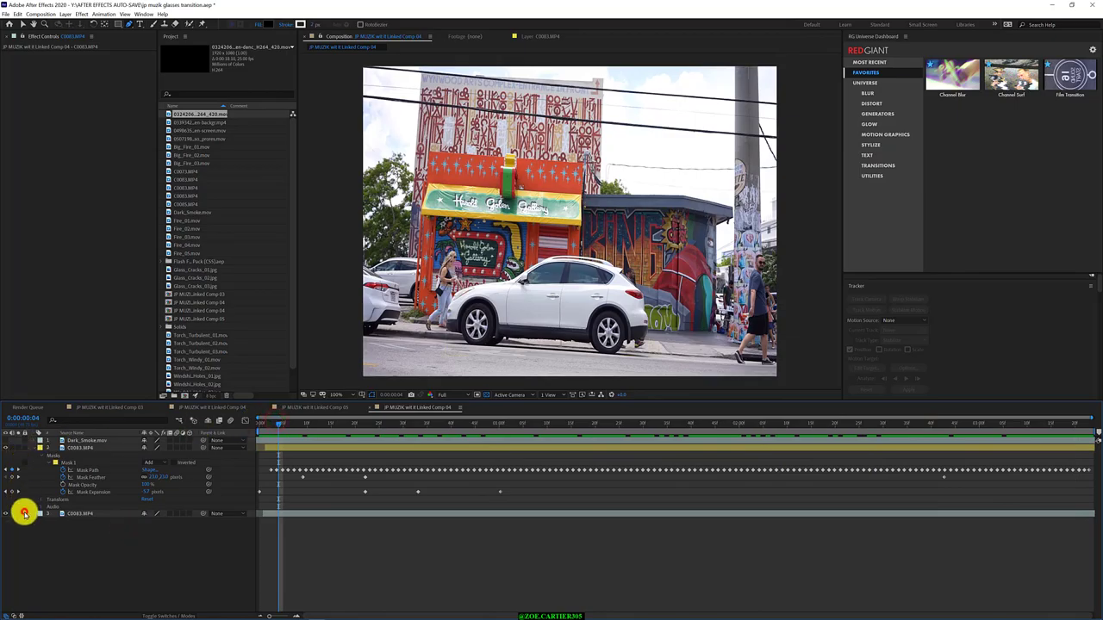
left_click(25, 514)
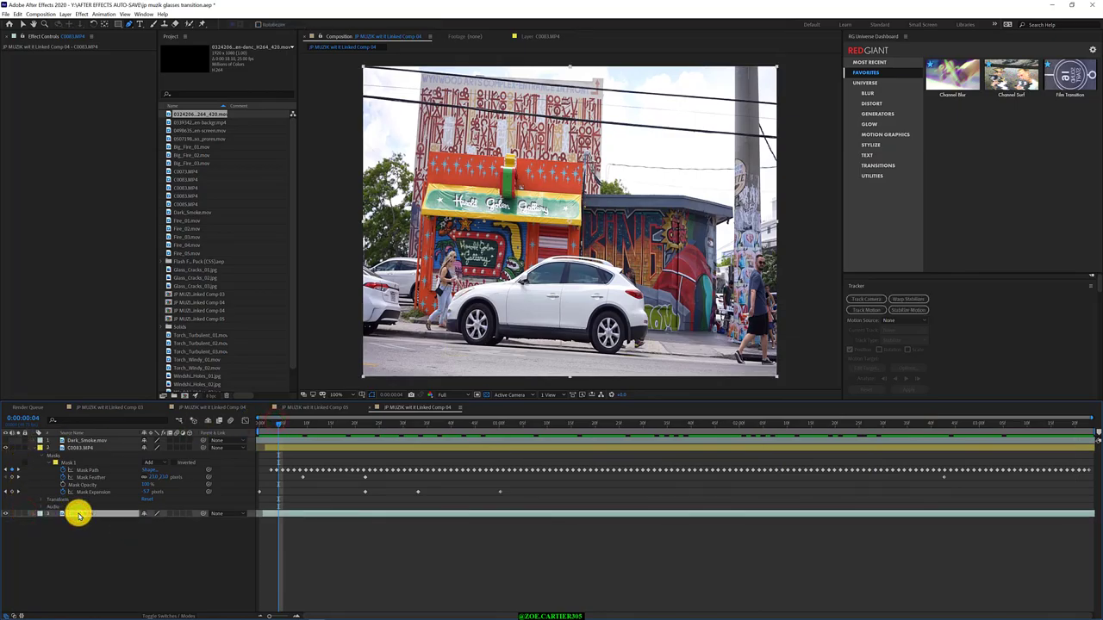
key("ctrl+d")
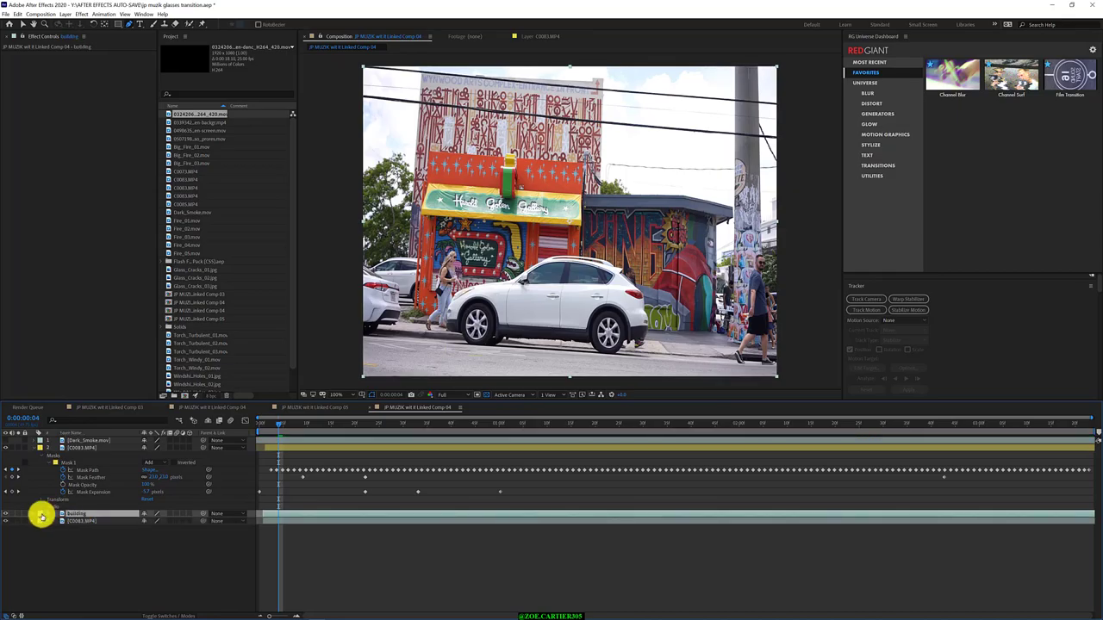
left_click(40, 514)
left_click(61, 468)
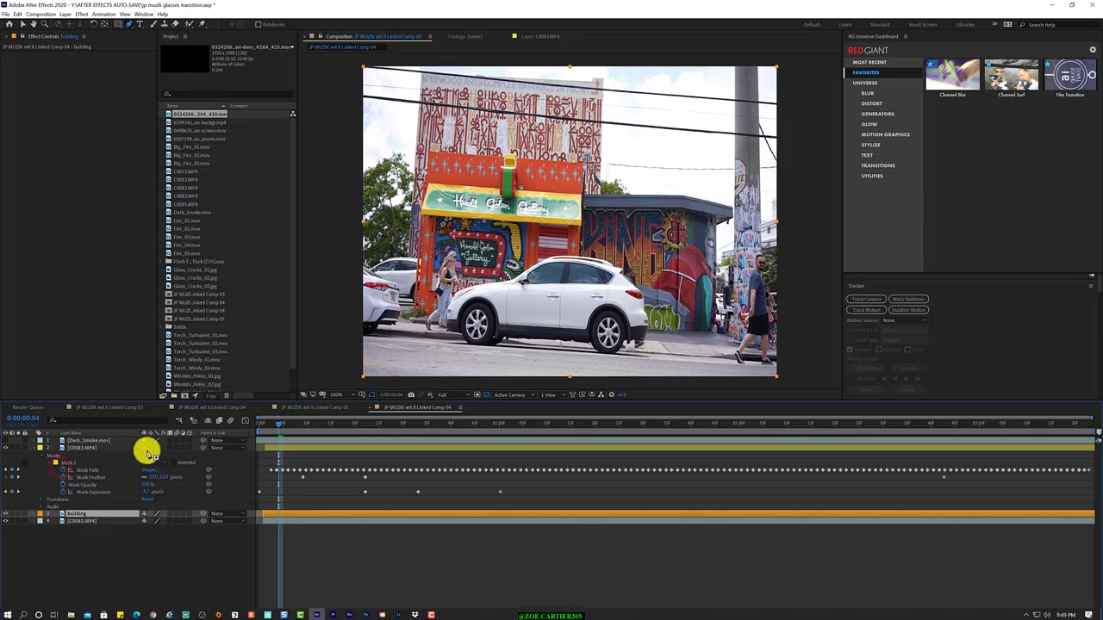
Step: Scrub to the last frame and centre the viewer on the KING mural
left_click_drag(279, 423, 379, 424)
left_click_drag(474, 426, 1094, 457)
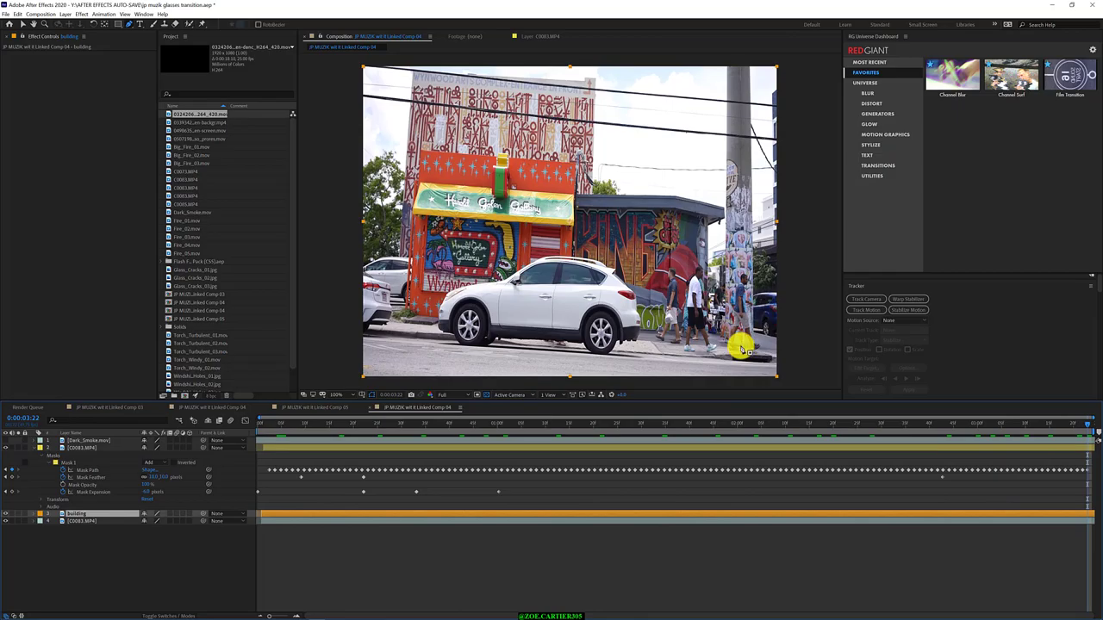
scroll(668, 283, "down", 2)
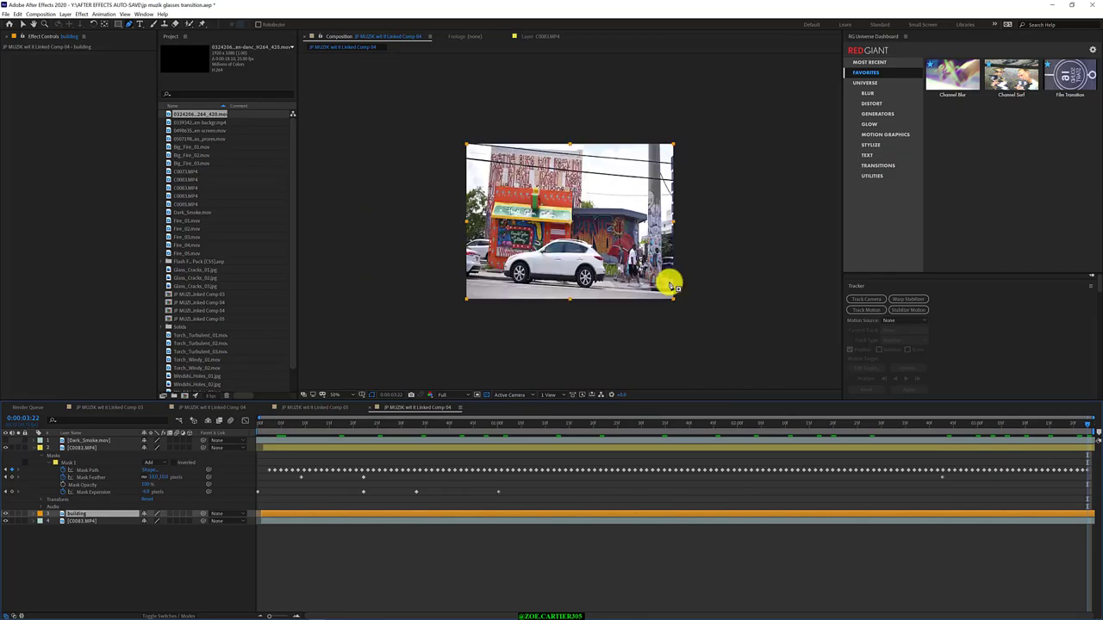
scroll(660, 273, "up", 4)
left_click_drag(660, 273, 429, 138)
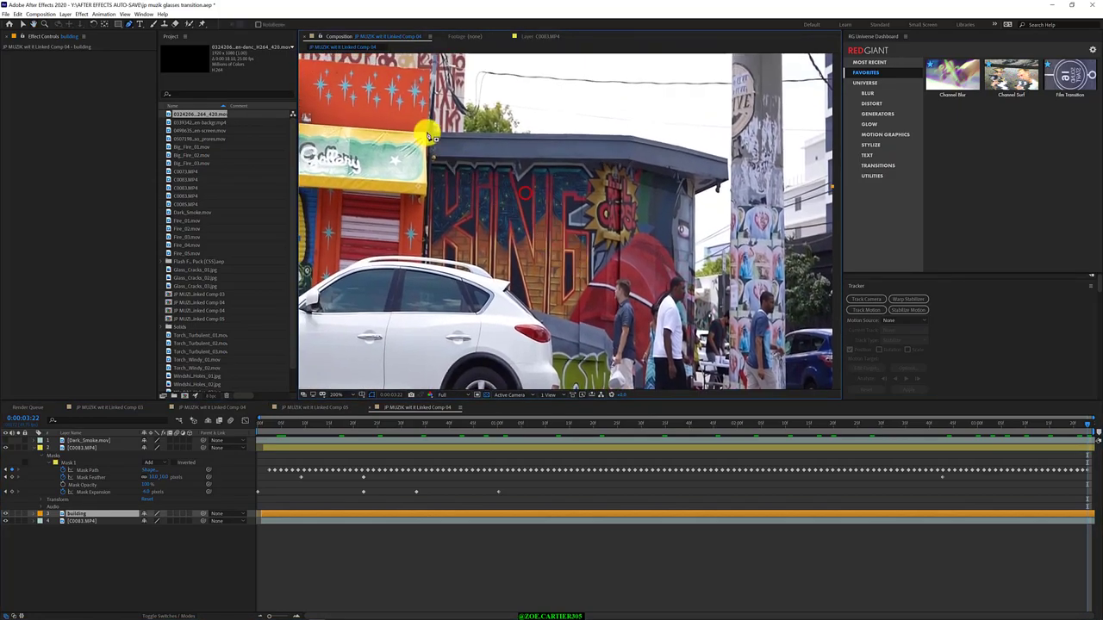
Step: Place building mask points down the roof corner and edge, then frame the car and pedestrians
left_click(428, 138)
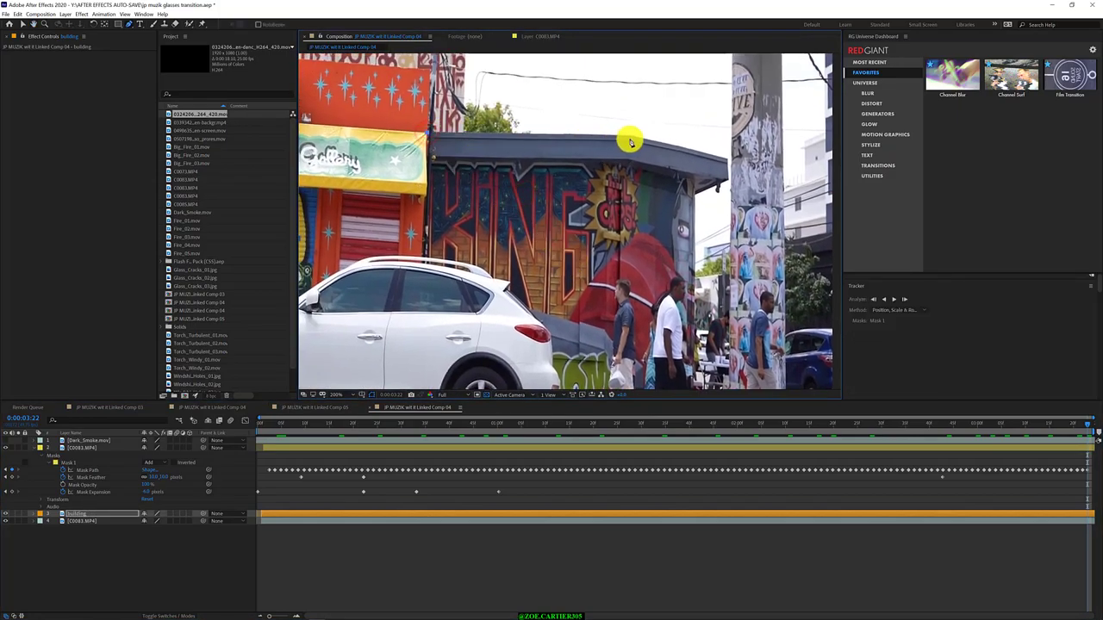
scroll(615, 153, "up", 1)
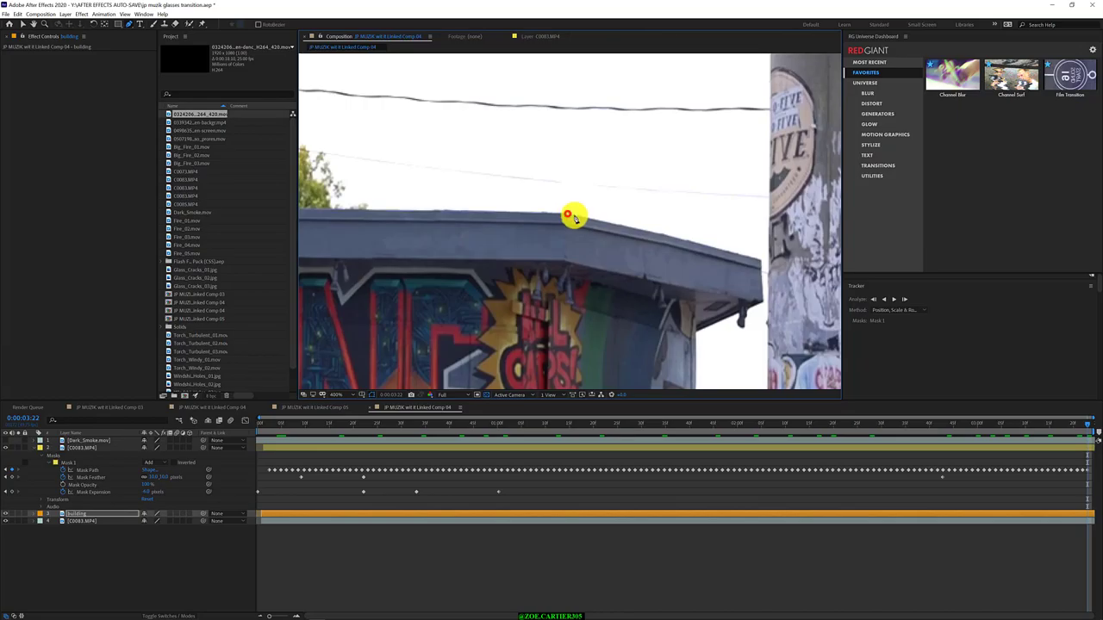
left_click(761, 262)
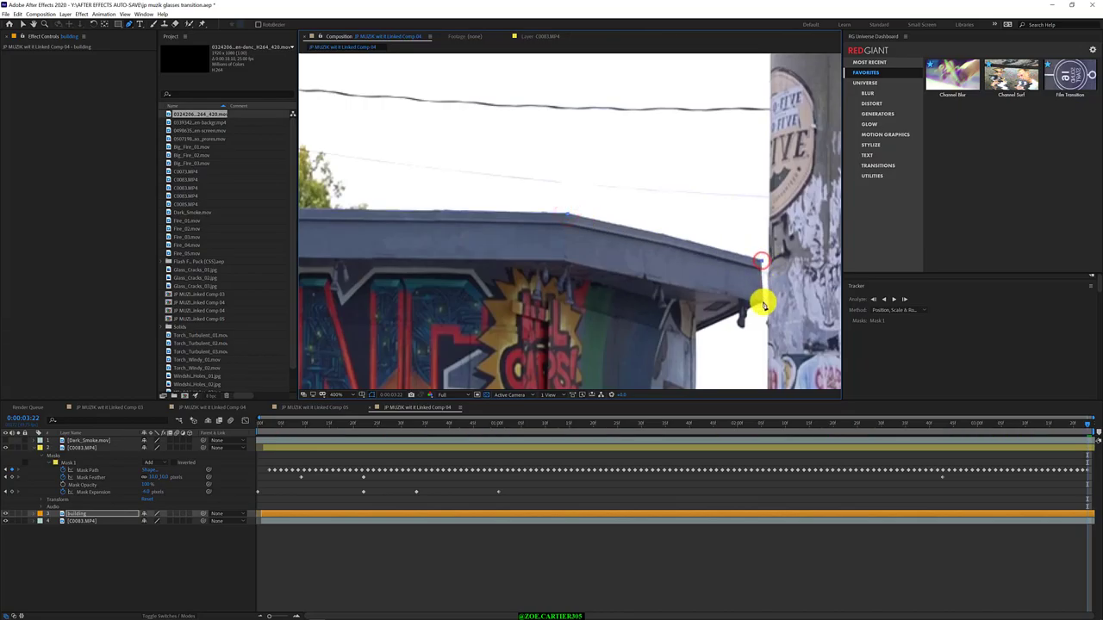
left_click(763, 303)
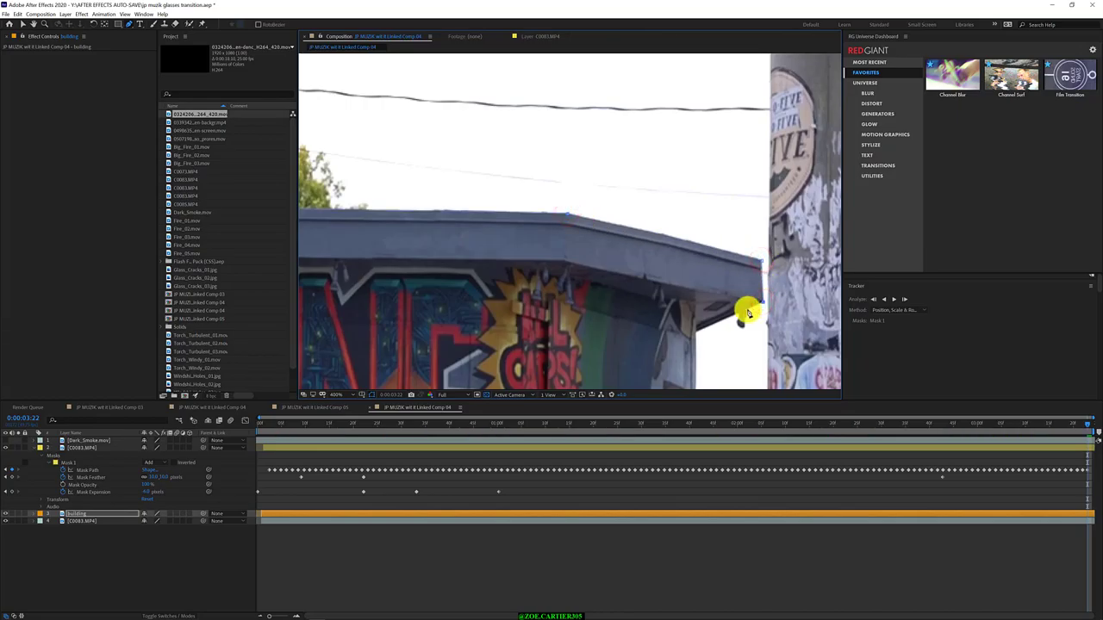
left_click(746, 309)
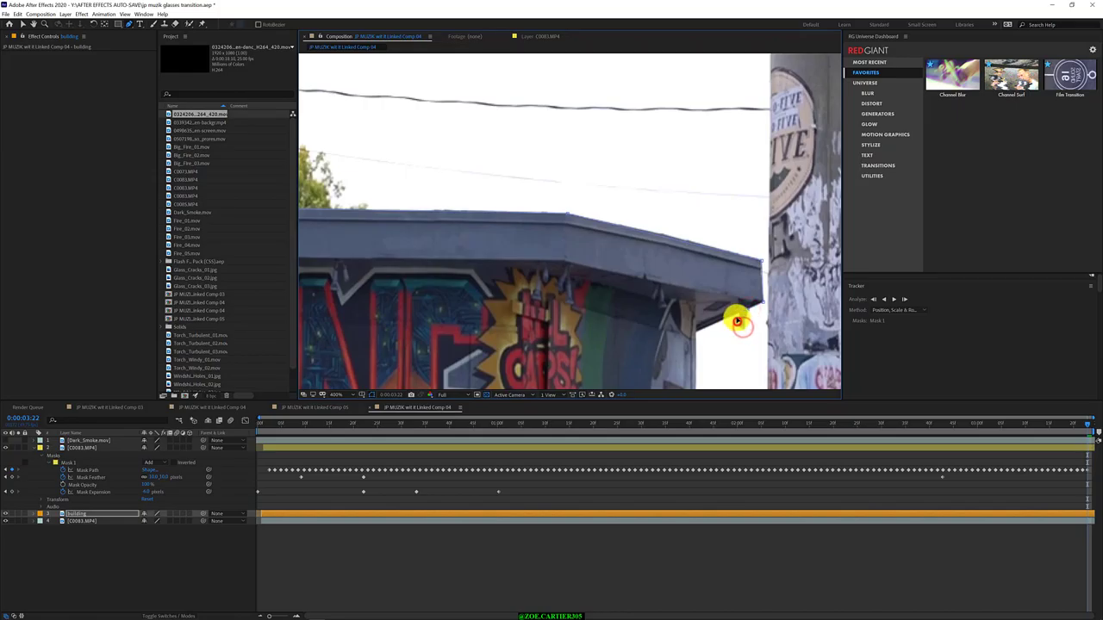
left_click(738, 318)
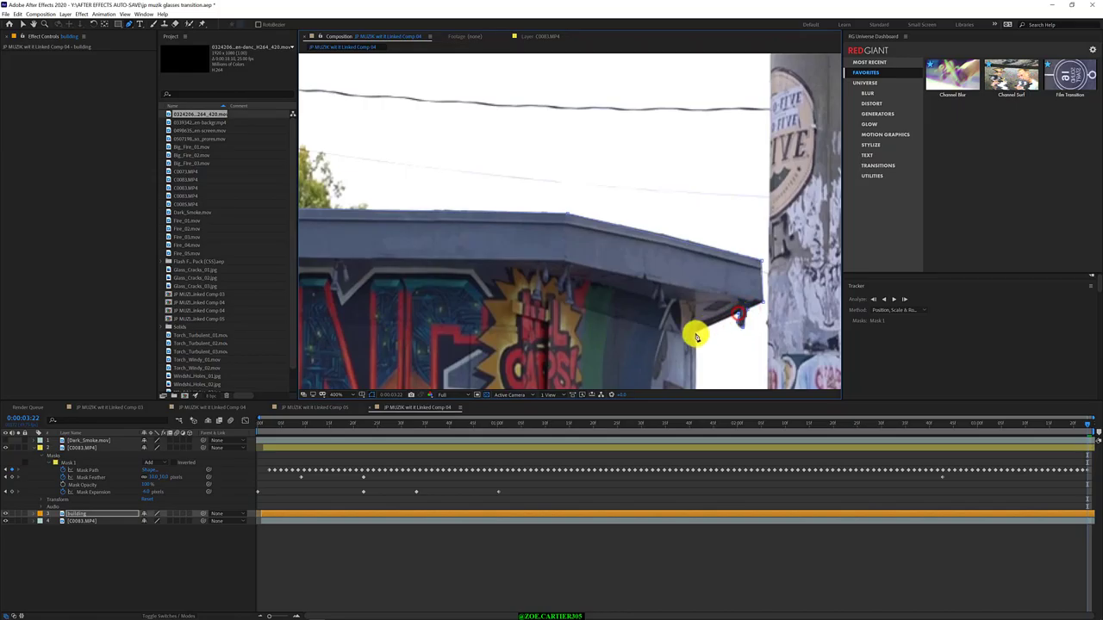
left_click_drag(696, 336, 605, 187)
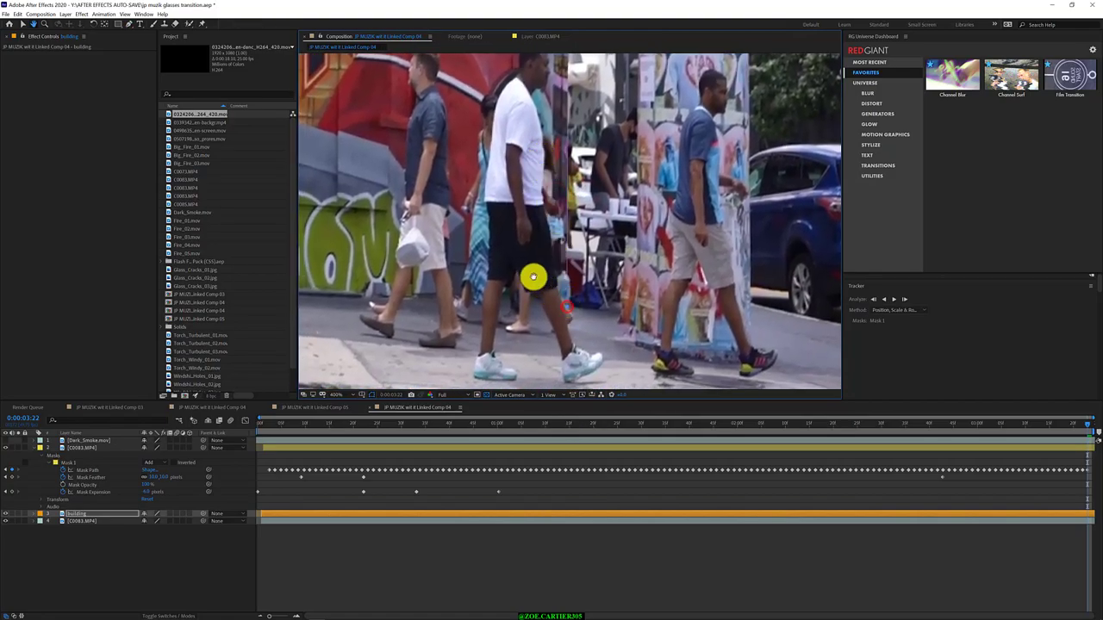
scroll(540, 225, "up", 2)
scroll(540, 224, "down", 5)
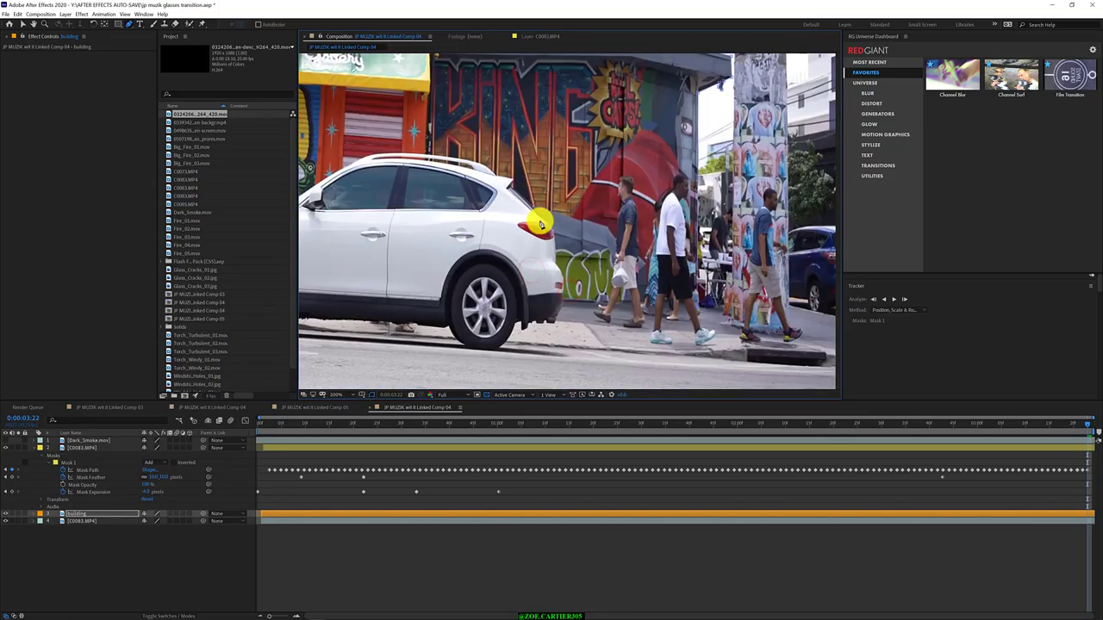
scroll(572, 199, "up", 2)
left_click_drag(618, 322, 570, 249)
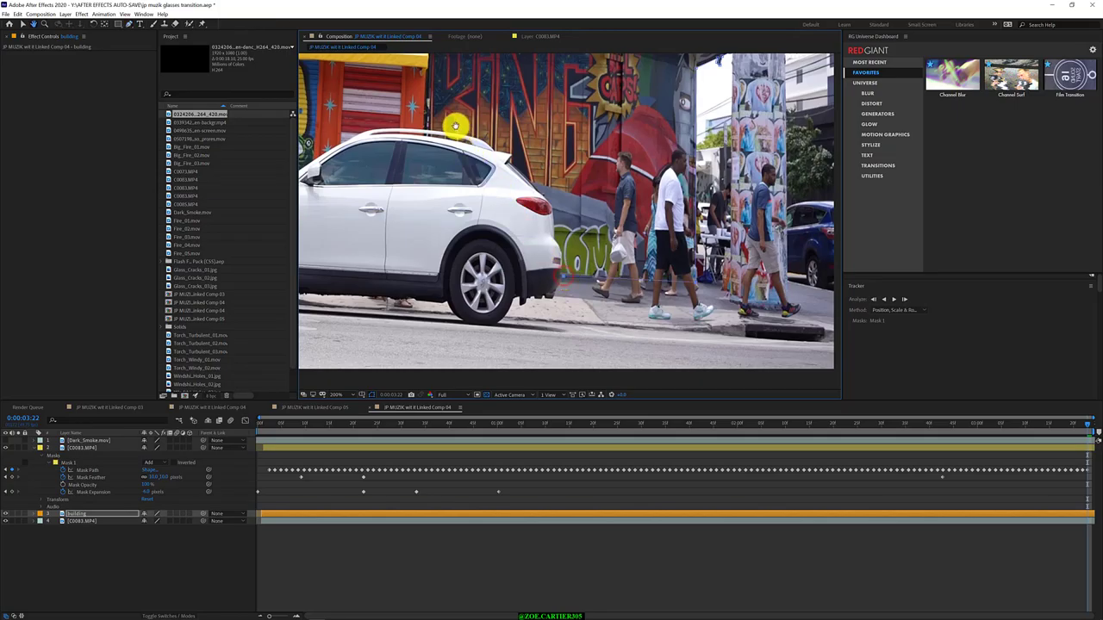
Step: Pull the building mask's points onto the car roof edge at 400% zoom, then zoom back out
mouse_move(455, 126)
left_mouse_down()
mouse_move(477, 235)
mouse_move(335, 260)
mouse_move(329, 240)
left_mouse_up()
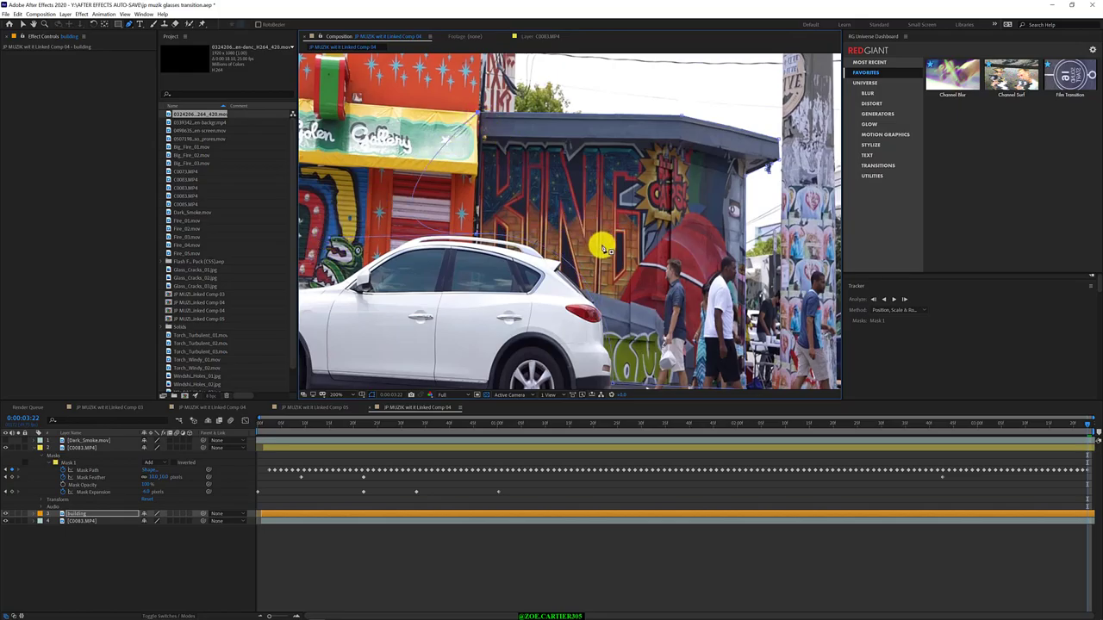
mouse_move(586, 290)
left_mouse_down()
mouse_move(479, 275)
mouse_move(330, 281)
mouse_move(353, 275)
left_mouse_up()
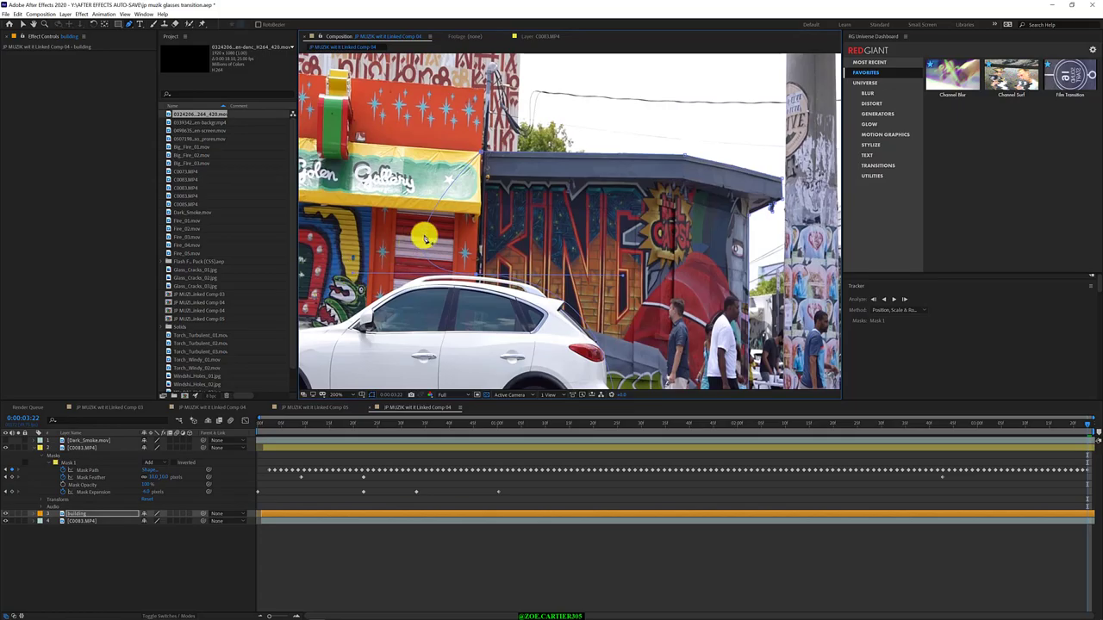
left_click_drag(422, 235, 461, 259)
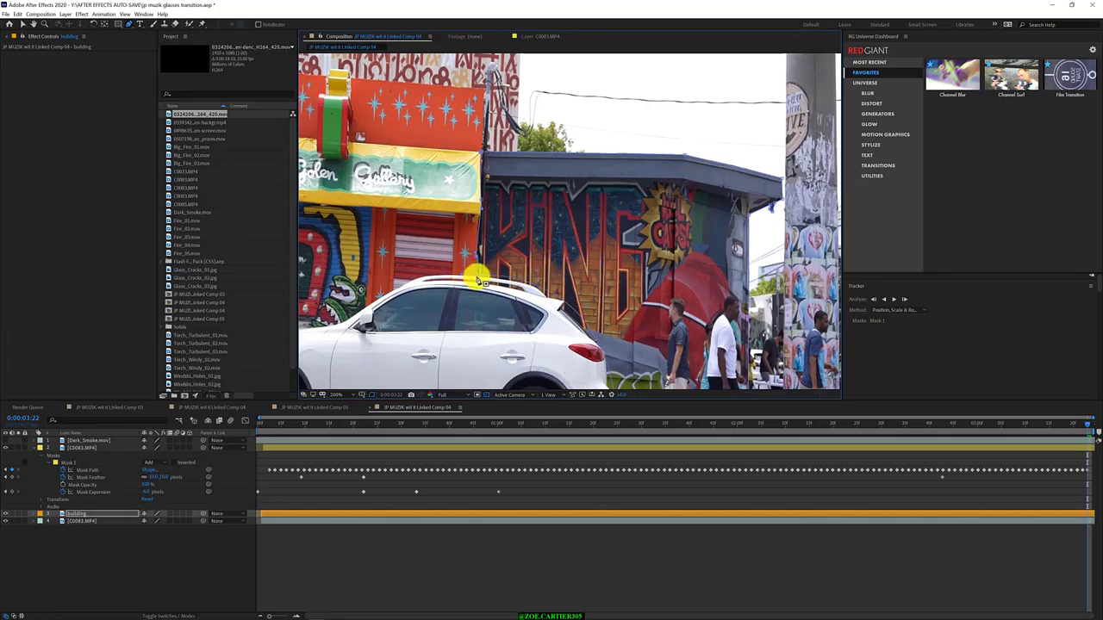
key("period")
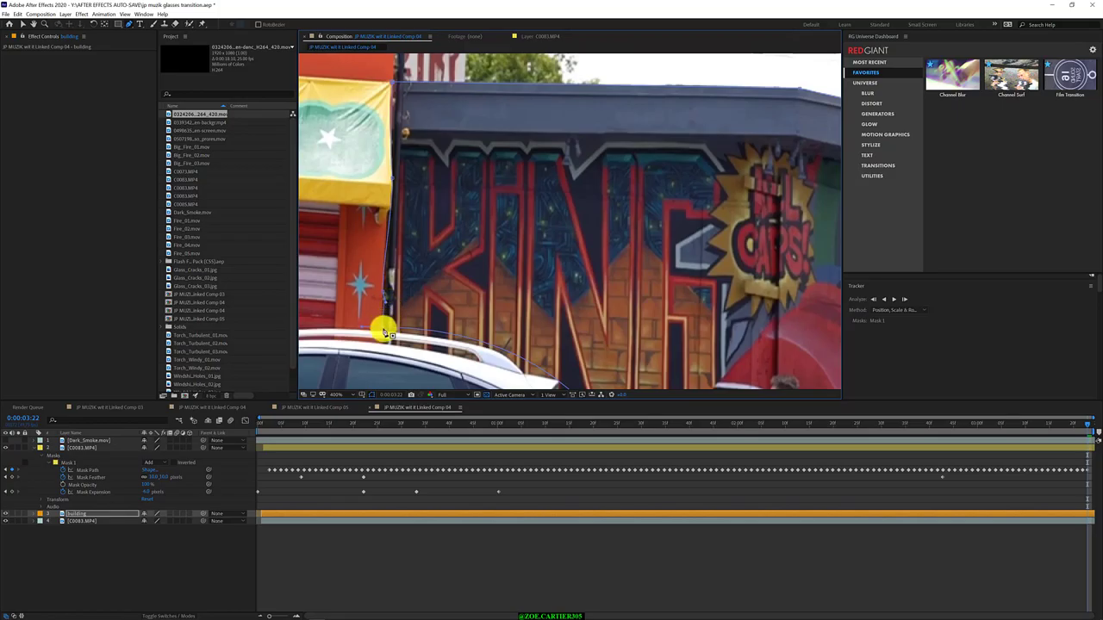
right_click(382, 325)
left_click(384, 327)
left_click_drag(381, 329, 396, 334)
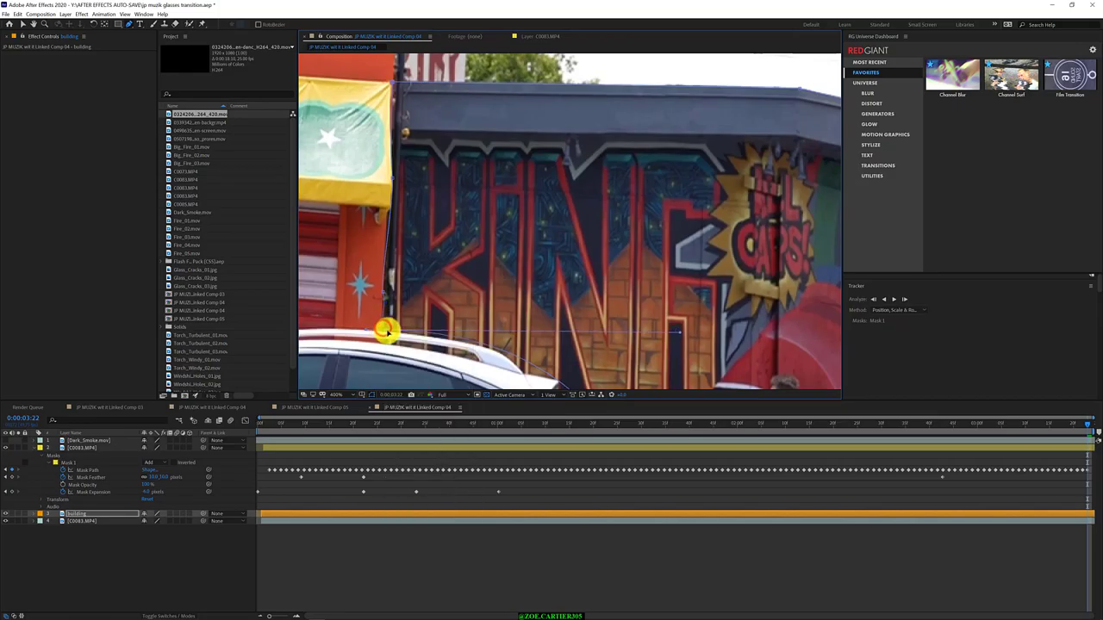
scroll(564, 303, "down", 4)
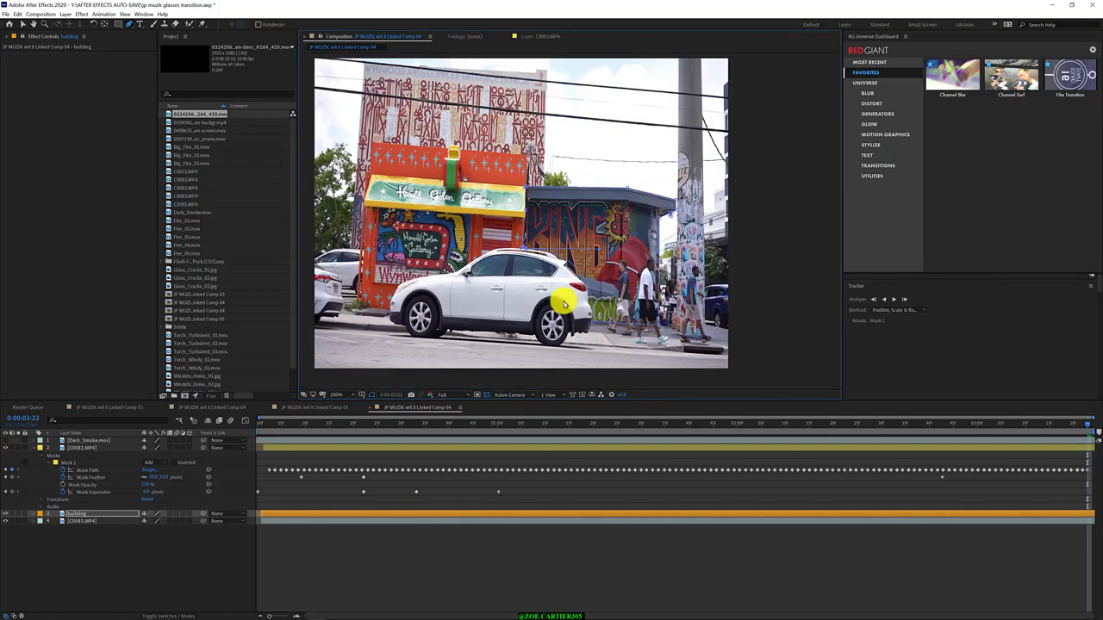
Step: Reveal the building layer's Mask Path with M and track it backward to the clip's start
key("m")
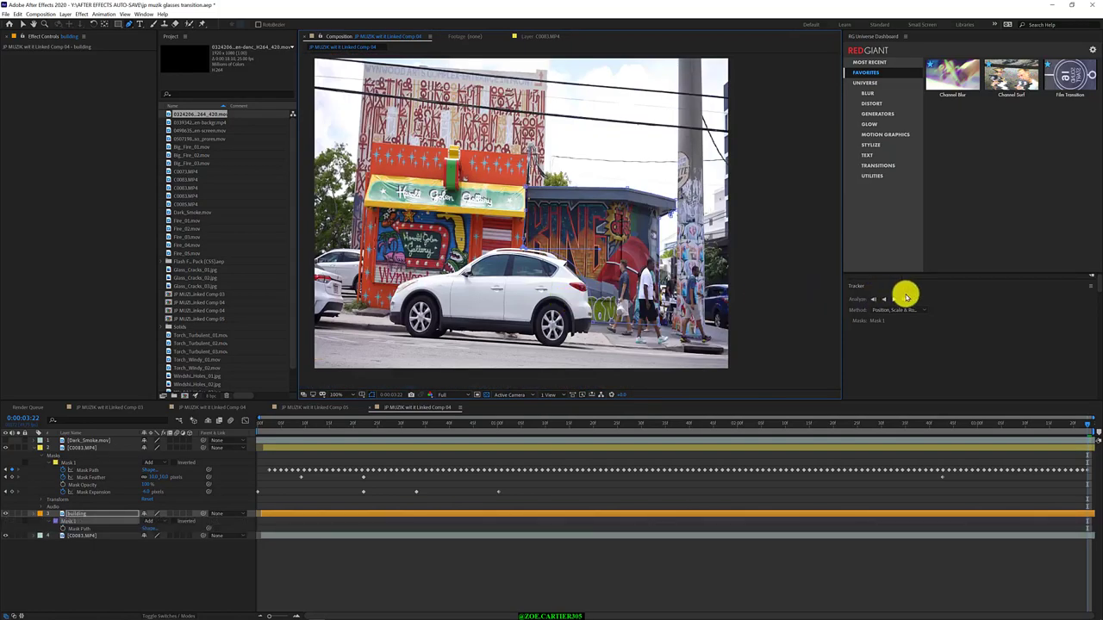
left_click(873, 302)
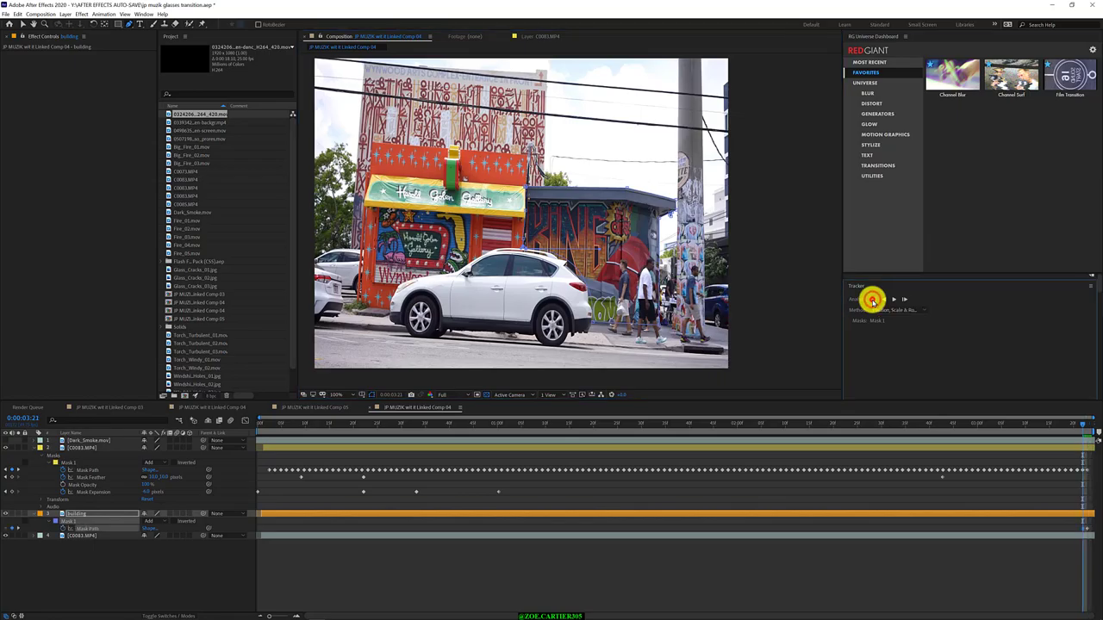
left_click(872, 302)
left_click(883, 302)
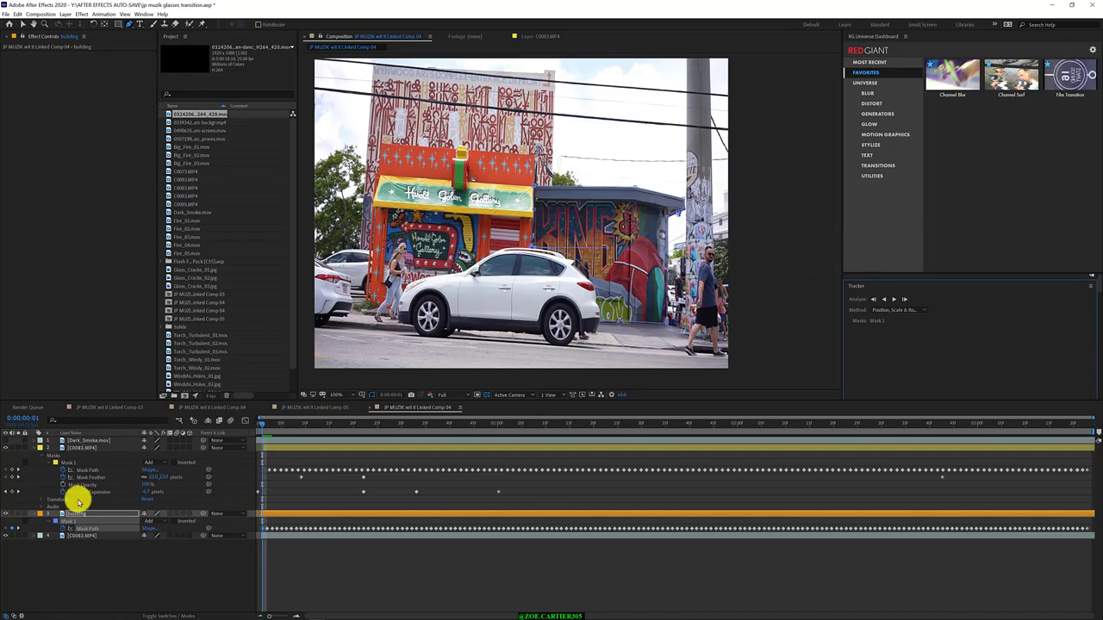
Step: Lock the tracked masks on the building and car layers
left_click(23, 521)
left_click(24, 463)
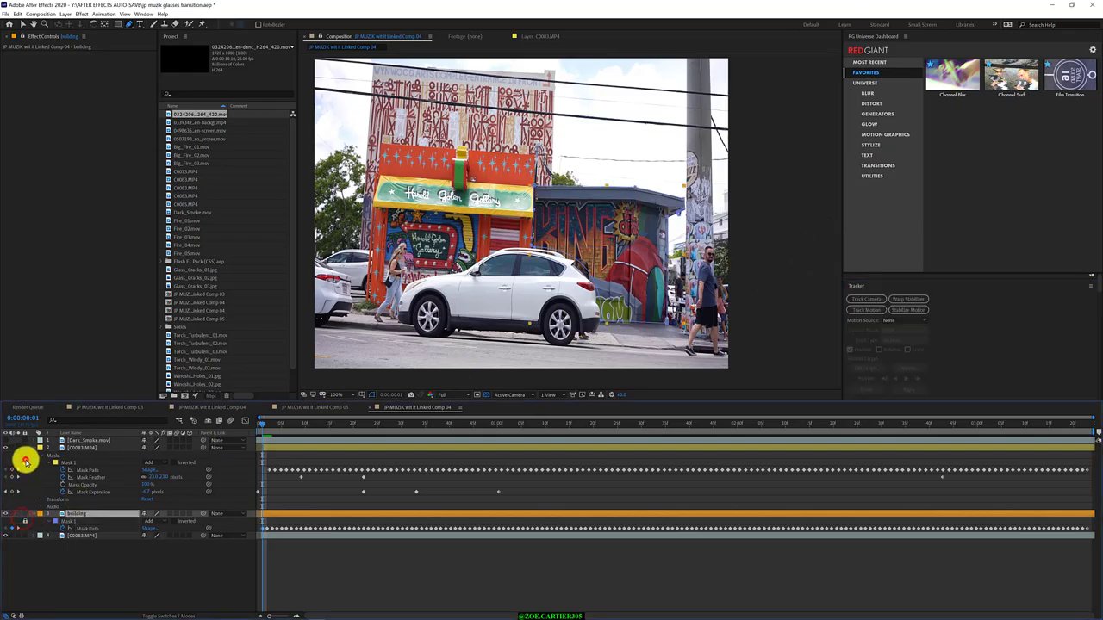
left_click(70, 449)
Step: Rename layer 2 to 'car'
key("Return")
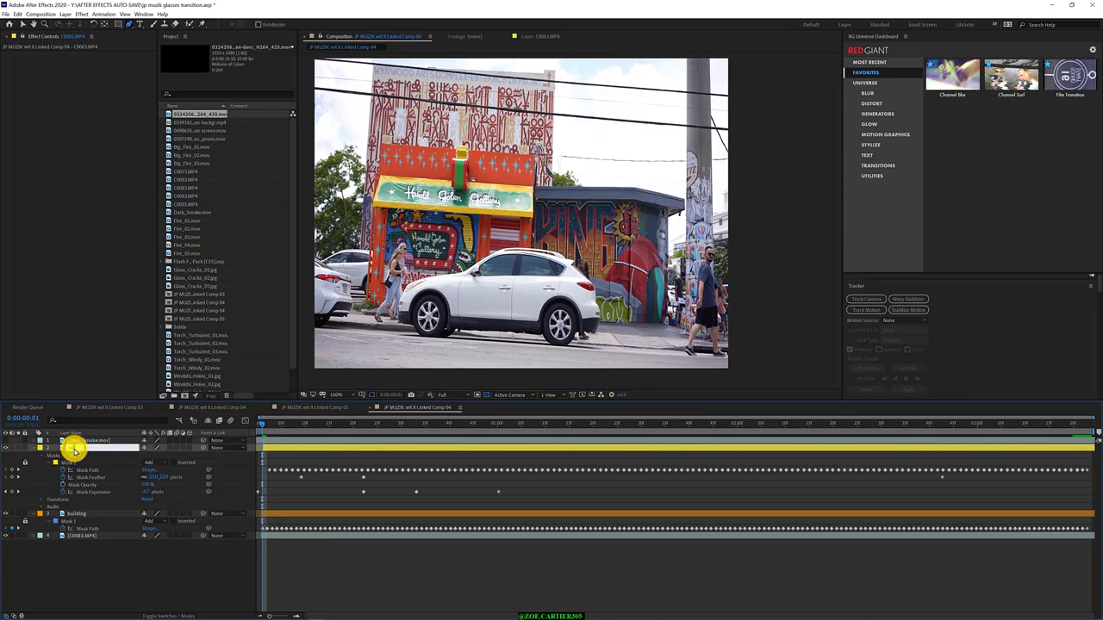
type("car")
key("Return")
left_click(88, 575)
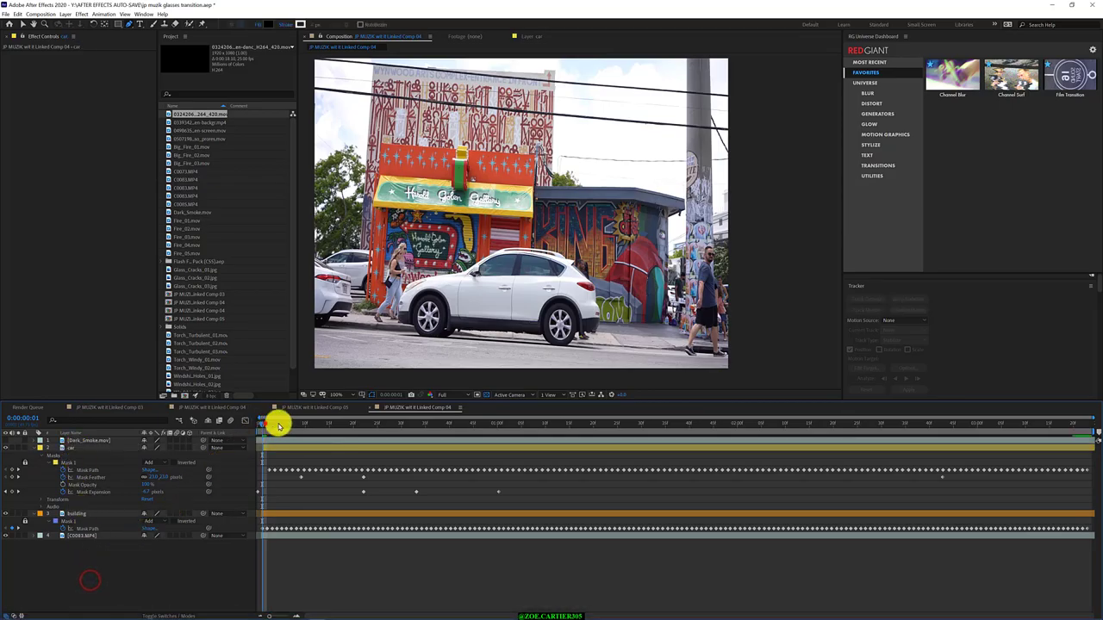
Step: Check layer 4's visibility, then duplicate the C0083.MP4 base layer with Ctrl+D
mouse_move(278, 423)
left_mouse_down()
mouse_move(441, 427)
mouse_move(269, 433)
left_mouse_up()
left_click(5, 535)
left_click(6, 535)
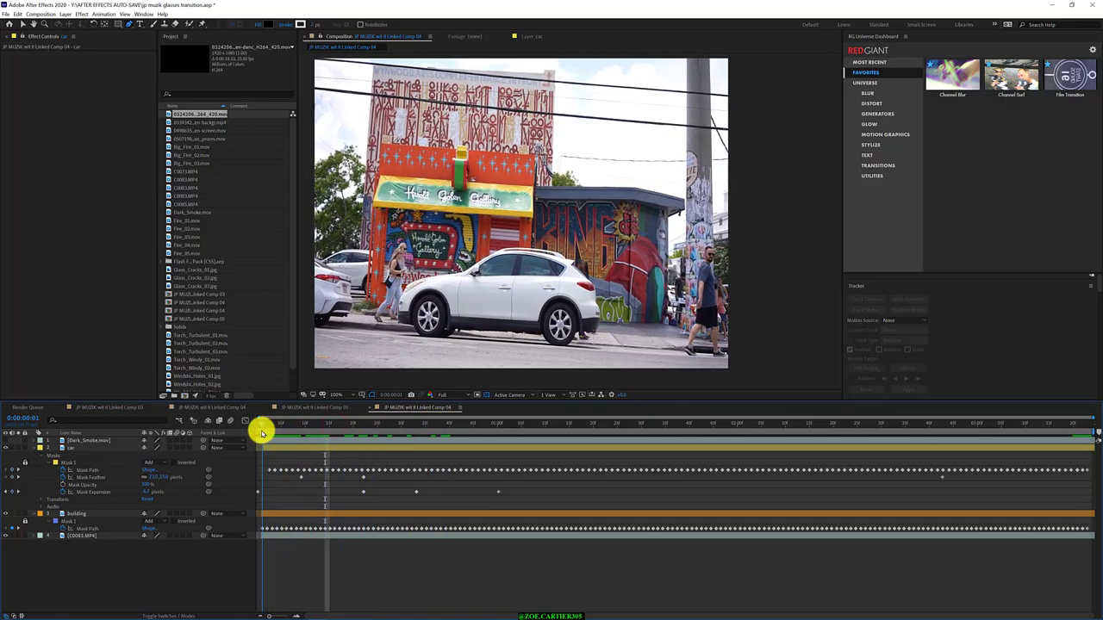
left_click(76, 534)
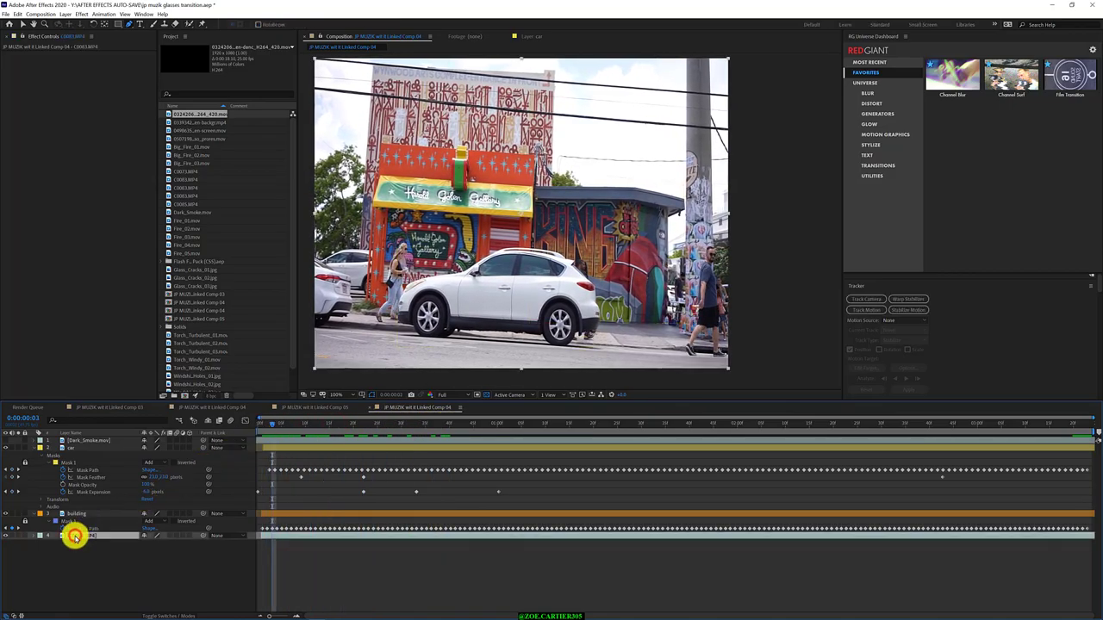
key("ctrl+d")
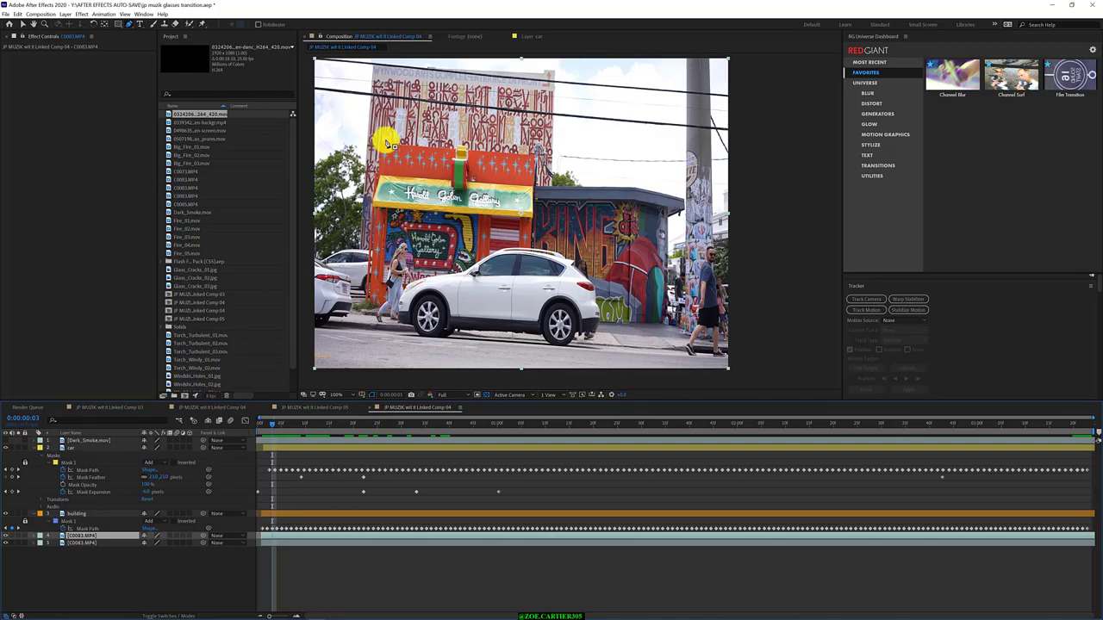
Step: Place mask points along the orange storefront's top edge and down its right side on layer 4
scroll(386, 135, "up", 1)
left_click_drag(625, 166, 615, 216)
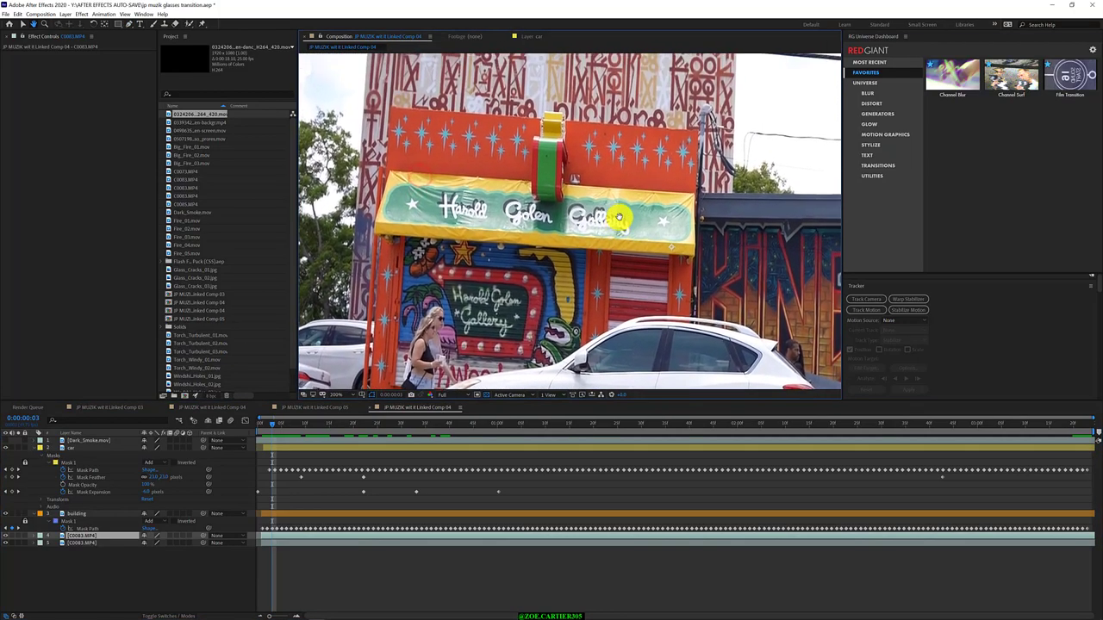
left_click(392, 109)
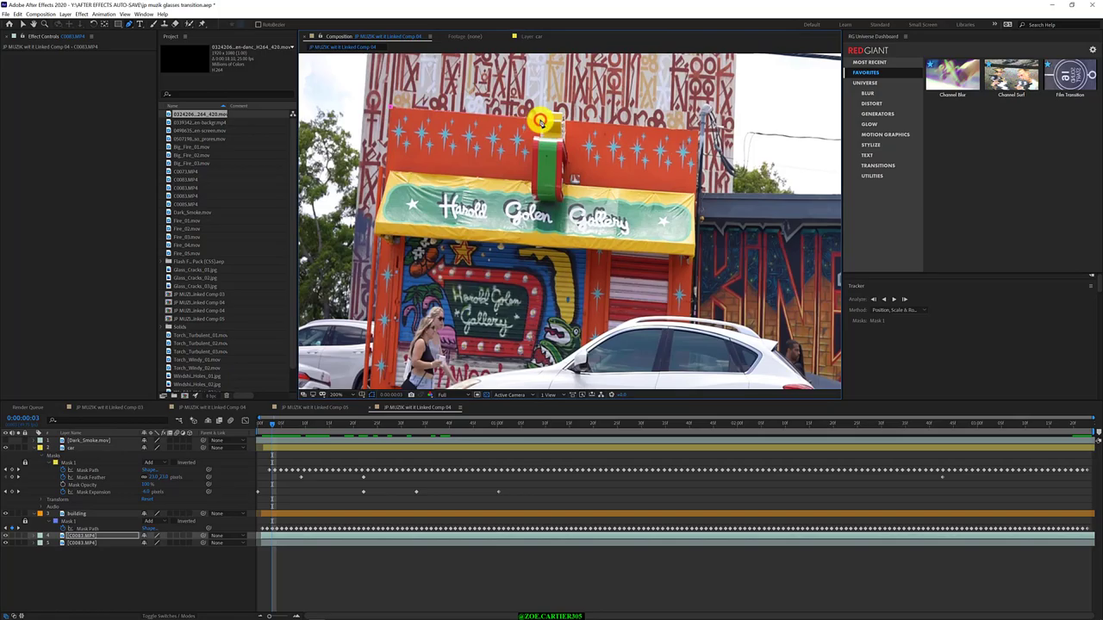
left_click(545, 112)
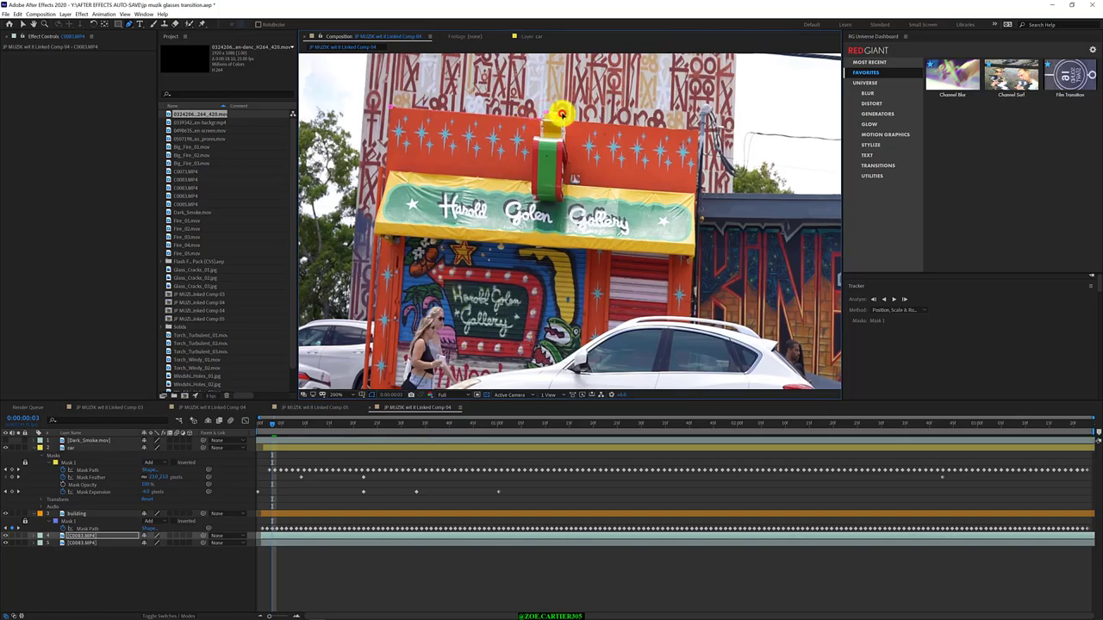
left_click(562, 113)
left_click(699, 129)
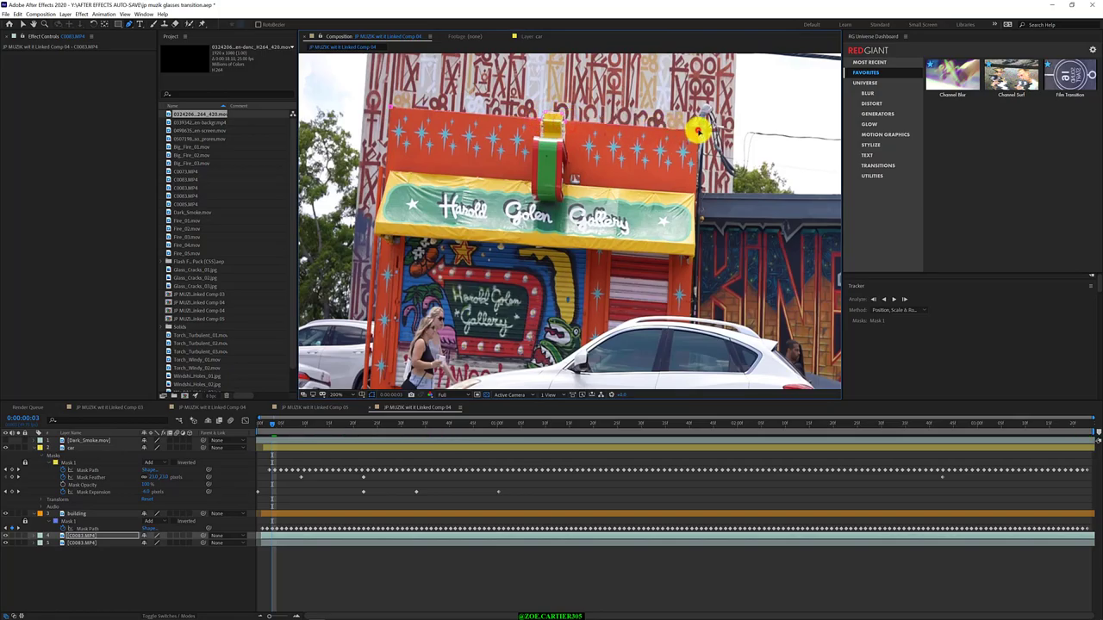
left_click(691, 318)
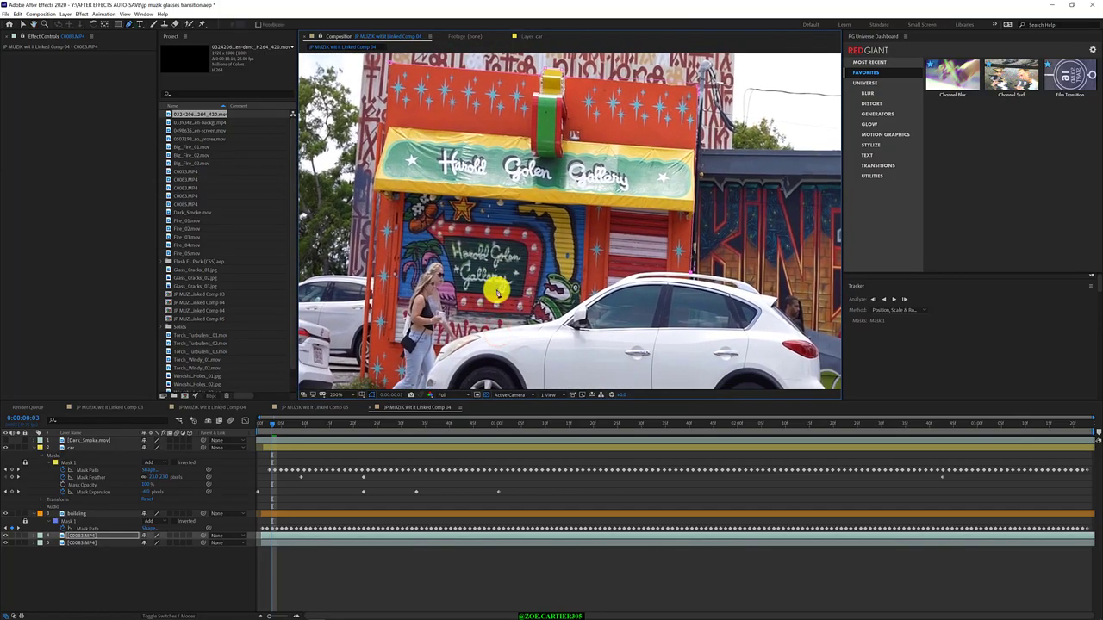
left_click(487, 329)
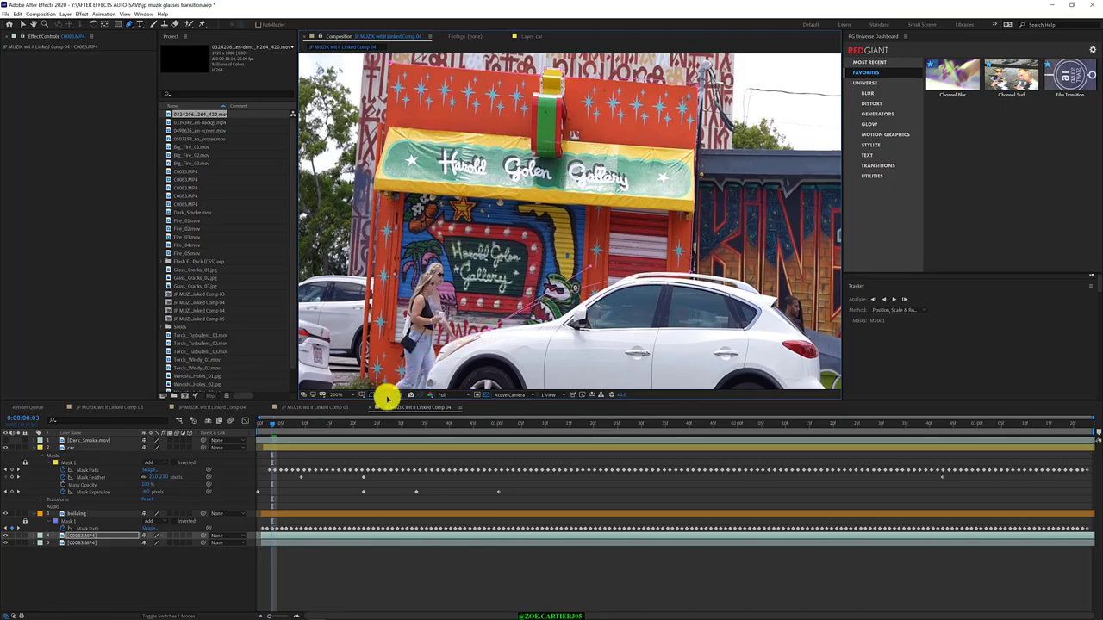
Step: Continue the storefront mask along the mural, the car's roof line and the woman's hip and legs
left_click_drag(387, 393, 374, 325)
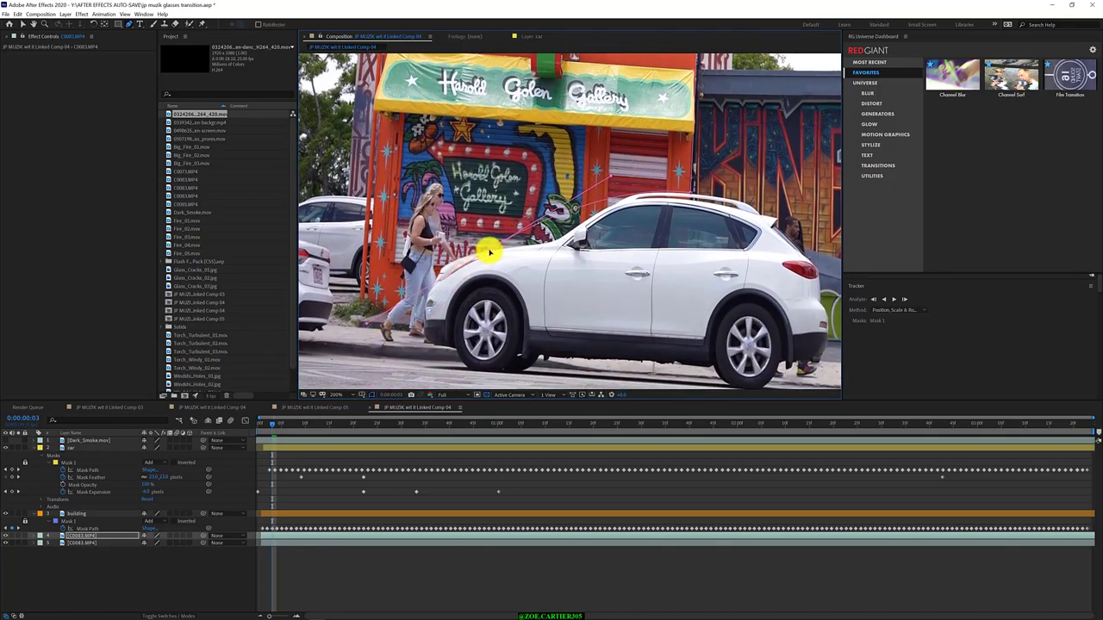
mouse_move(485, 246)
left_mouse_down()
mouse_move(529, 234)
mouse_move(348, 298)
mouse_move(472, 252)
left_mouse_up()
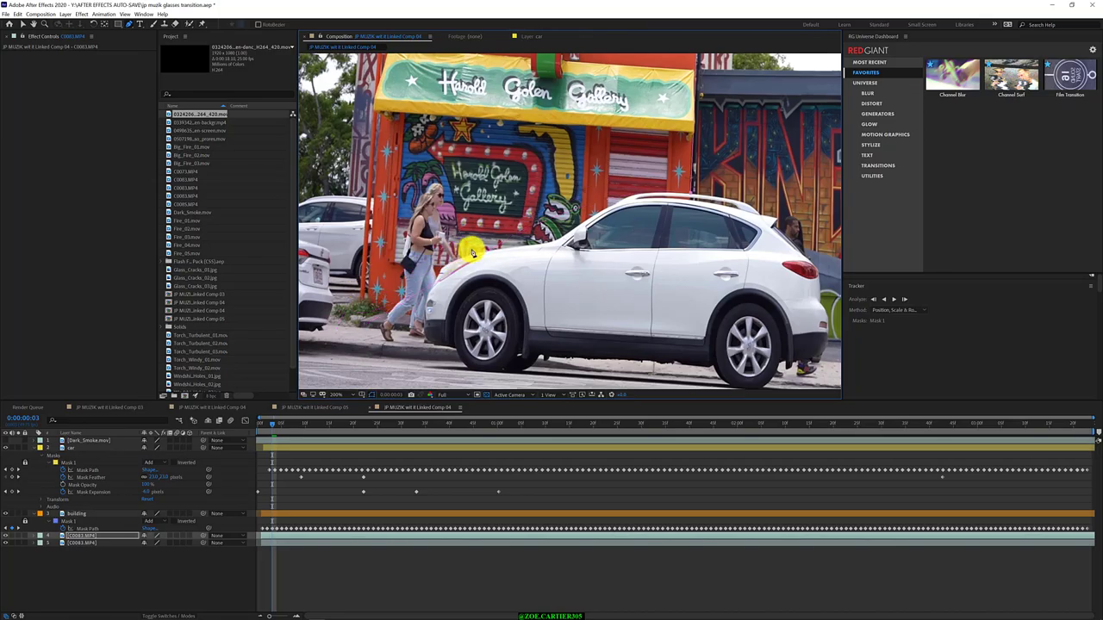
left_click(614, 210)
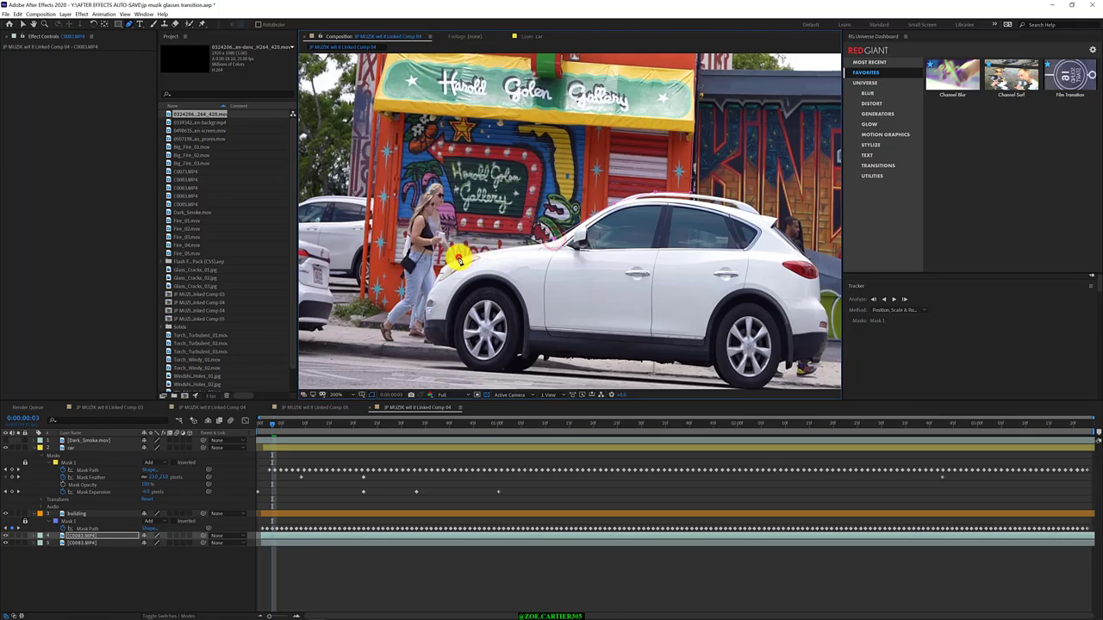
left_click(431, 283)
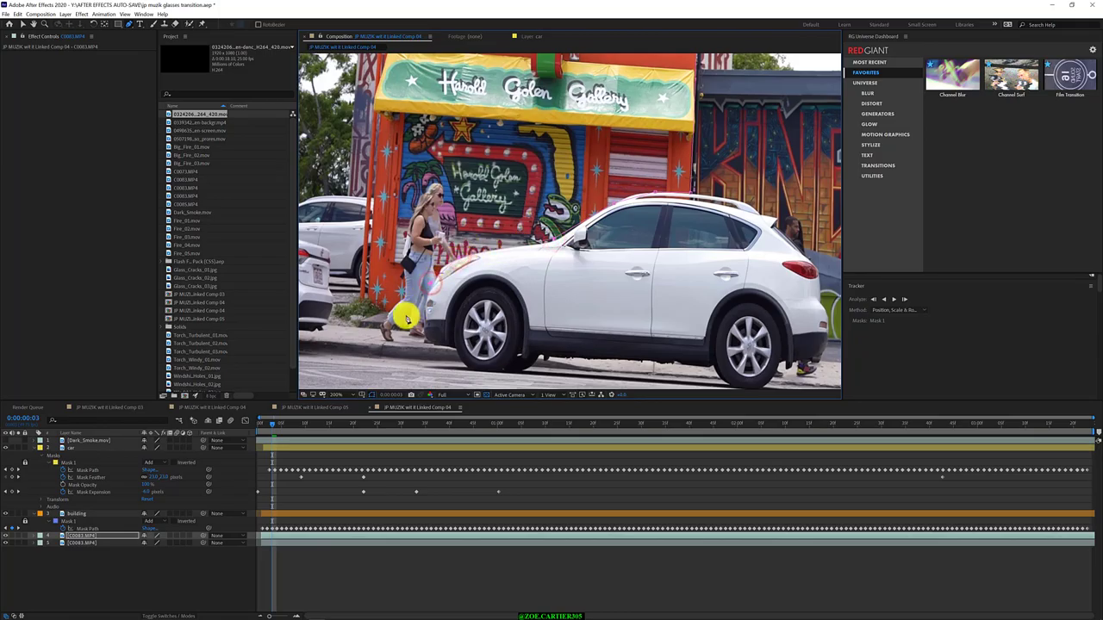
left_click(406, 316)
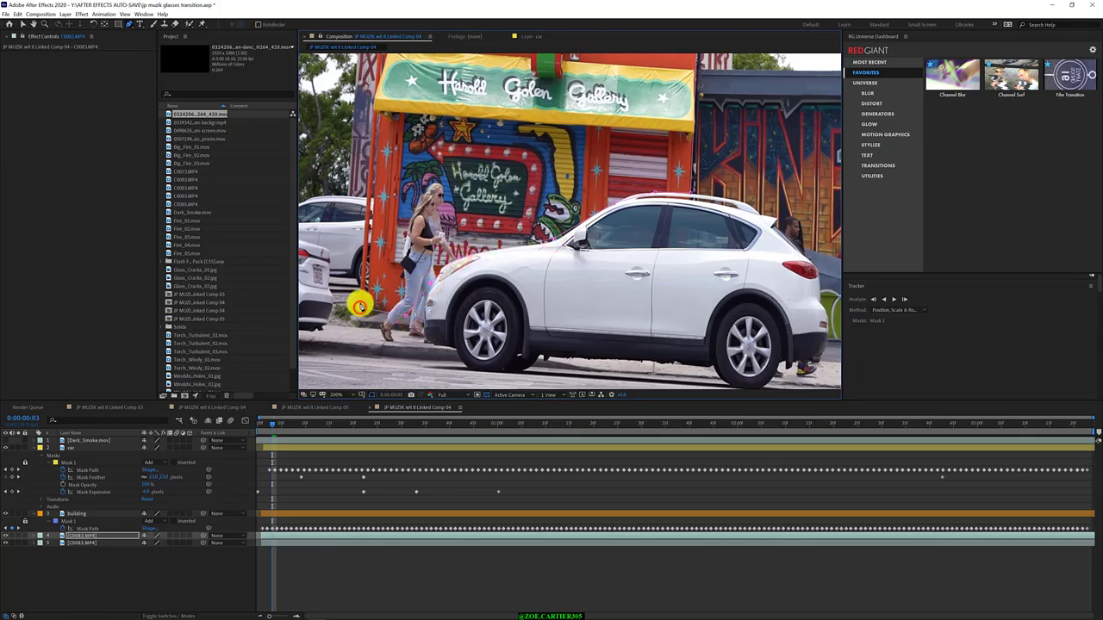
left_click_drag(372, 87, 403, 197)
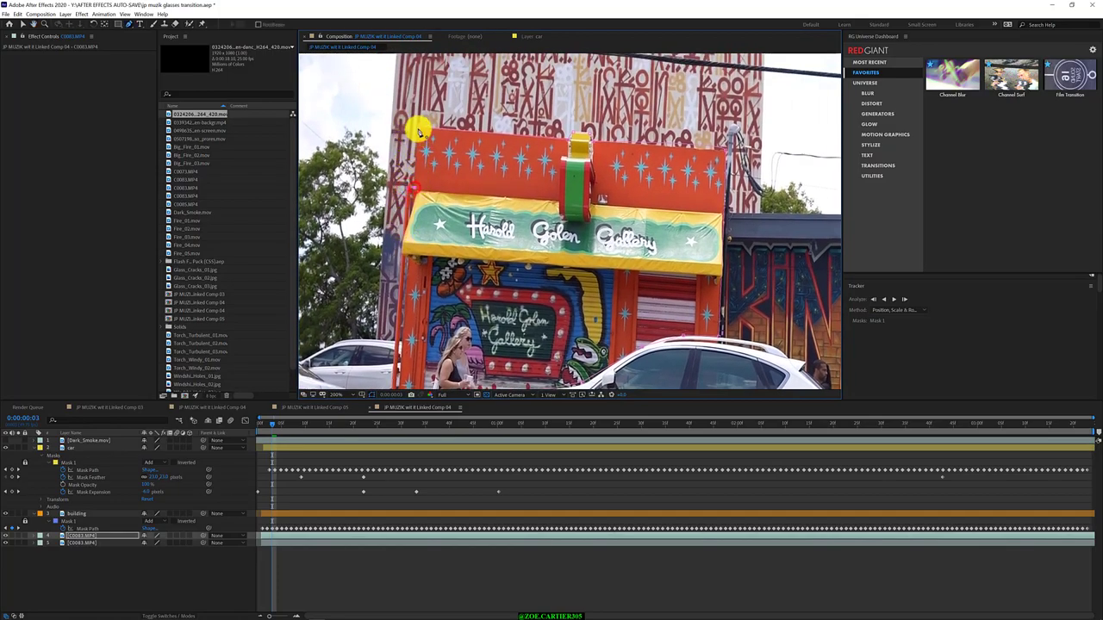
left_click_drag(515, 241, 429, 110)
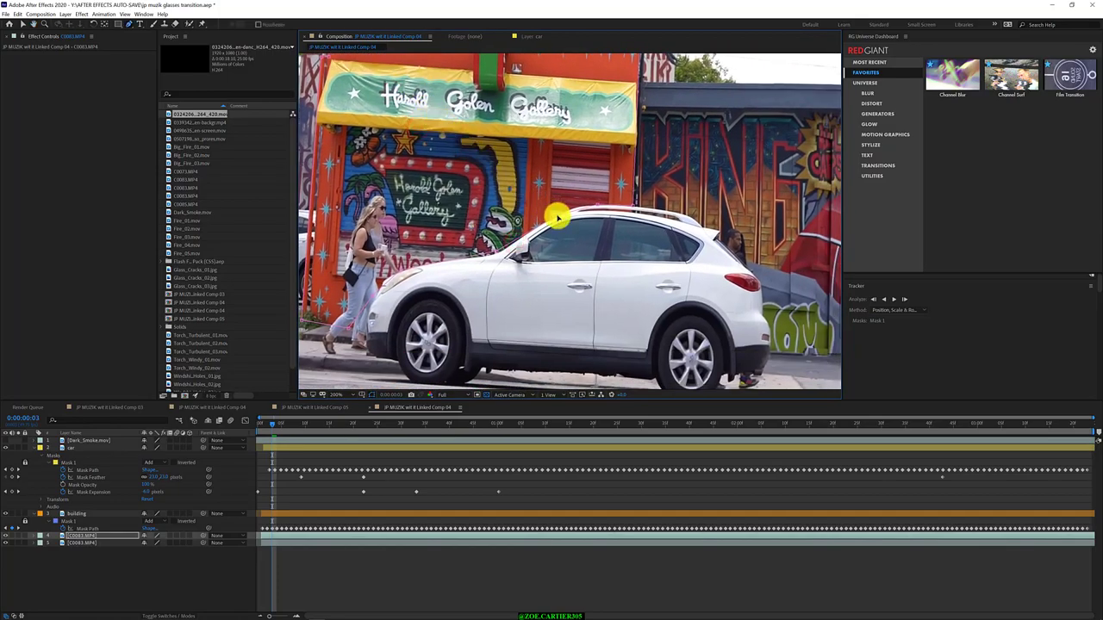
key("g")
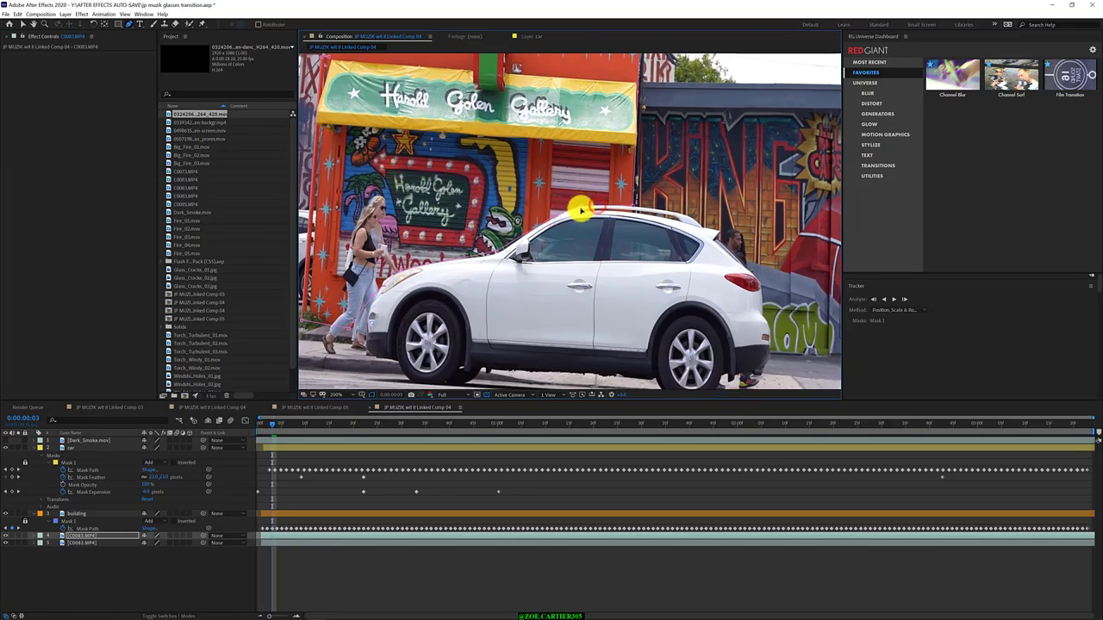
left_click_drag(332, 311, 407, 435)
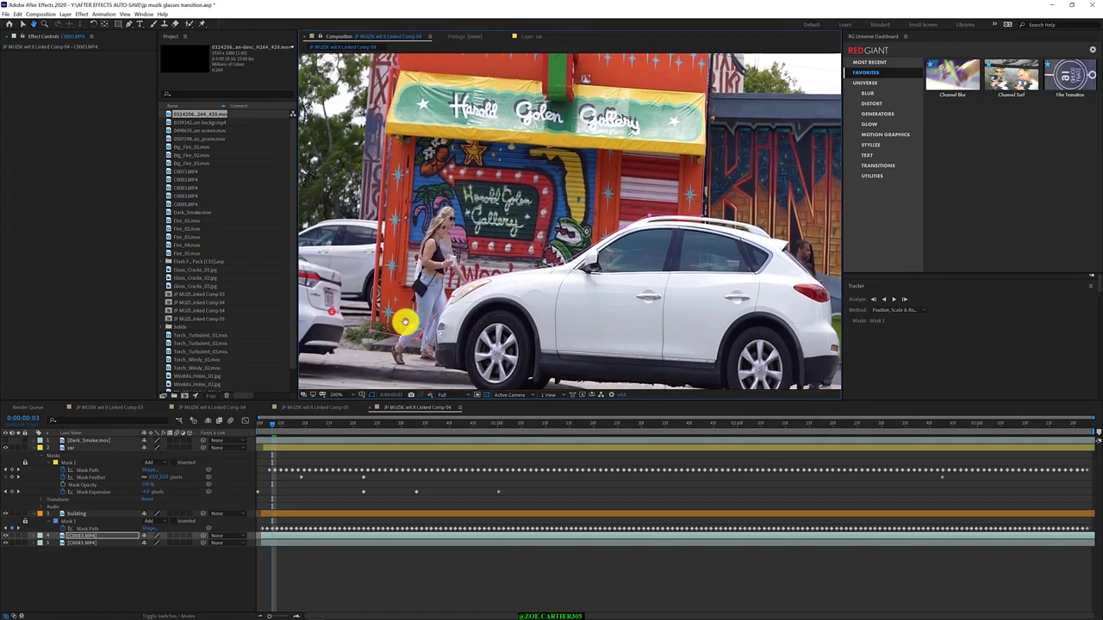
left_click_drag(461, 178, 471, 235)
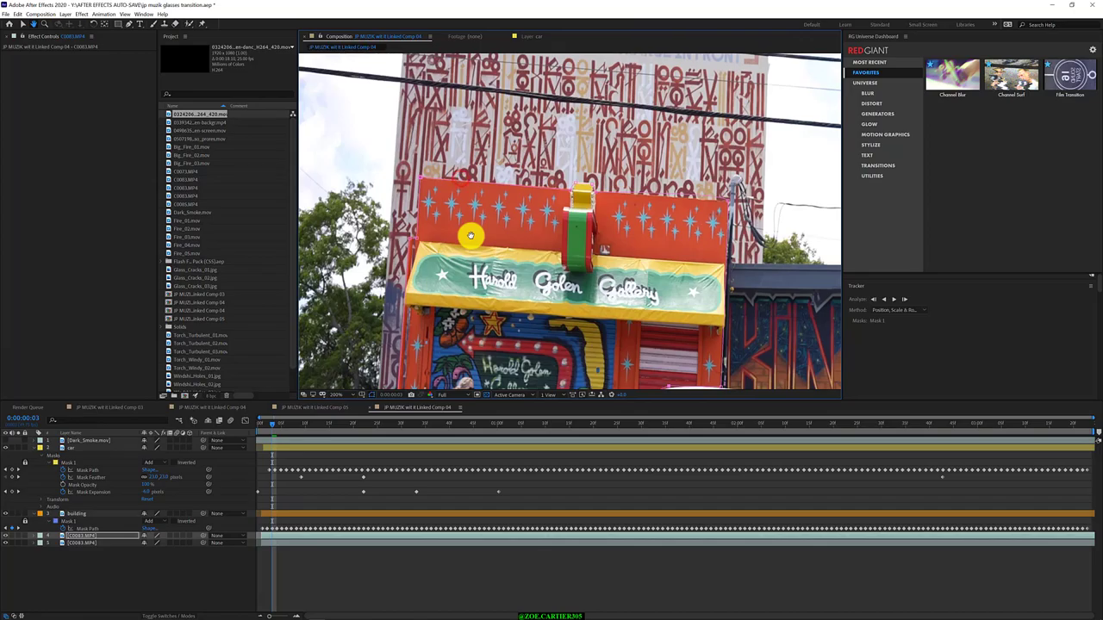
scroll(615, 238, "down", 2)
scroll(608, 227, "down", 2)
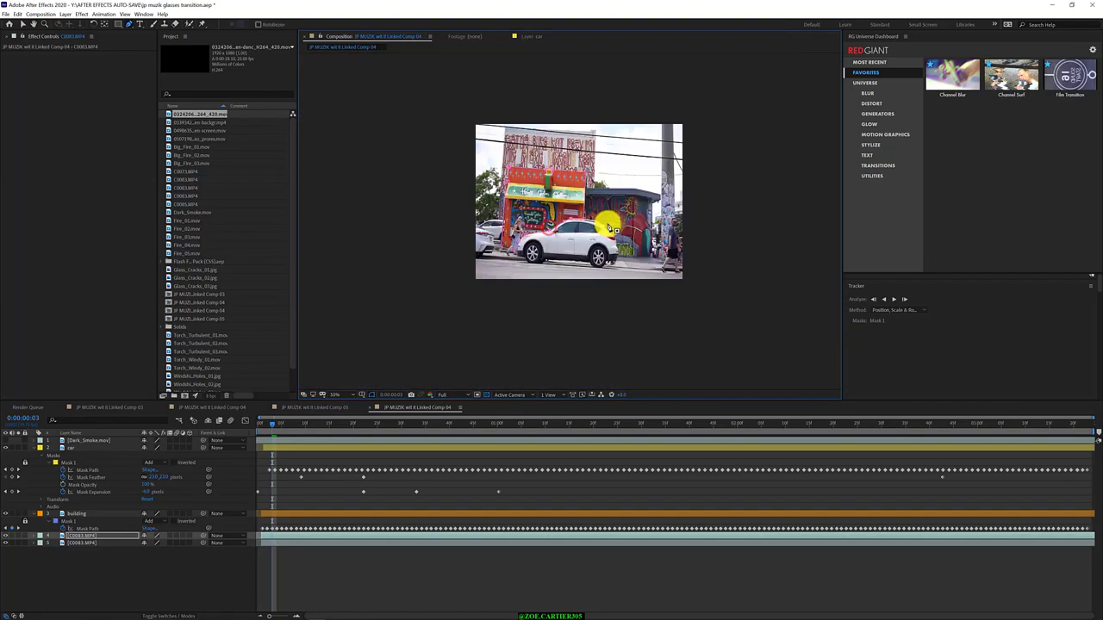
scroll(609, 228, "up", 2)
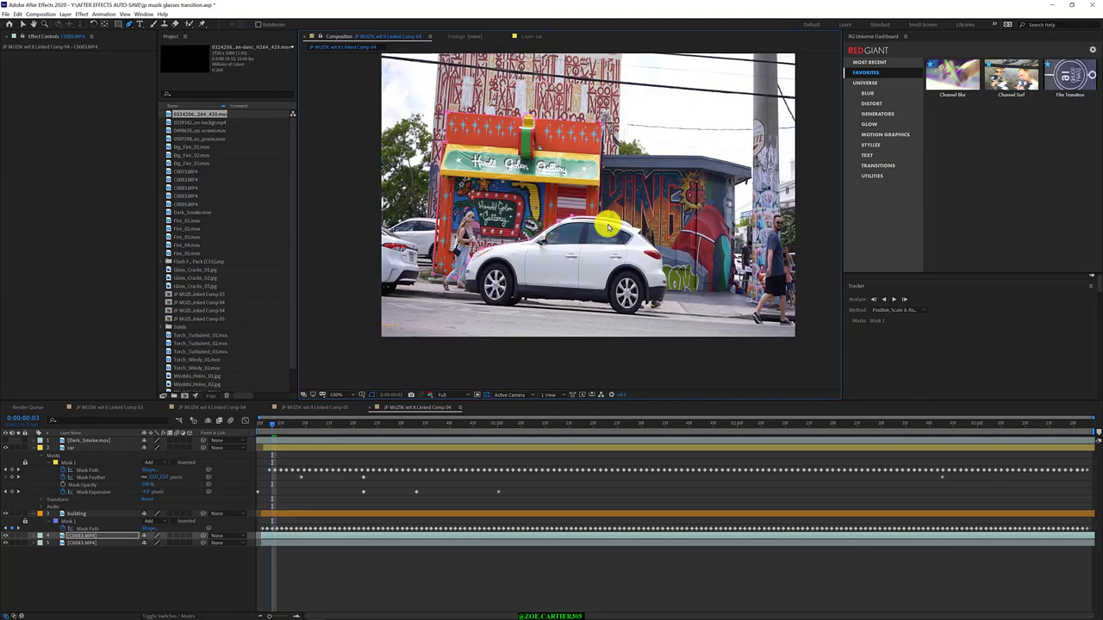
Step: Track the building mask backward to frame 1, then forward through the clip
left_click(874, 298)
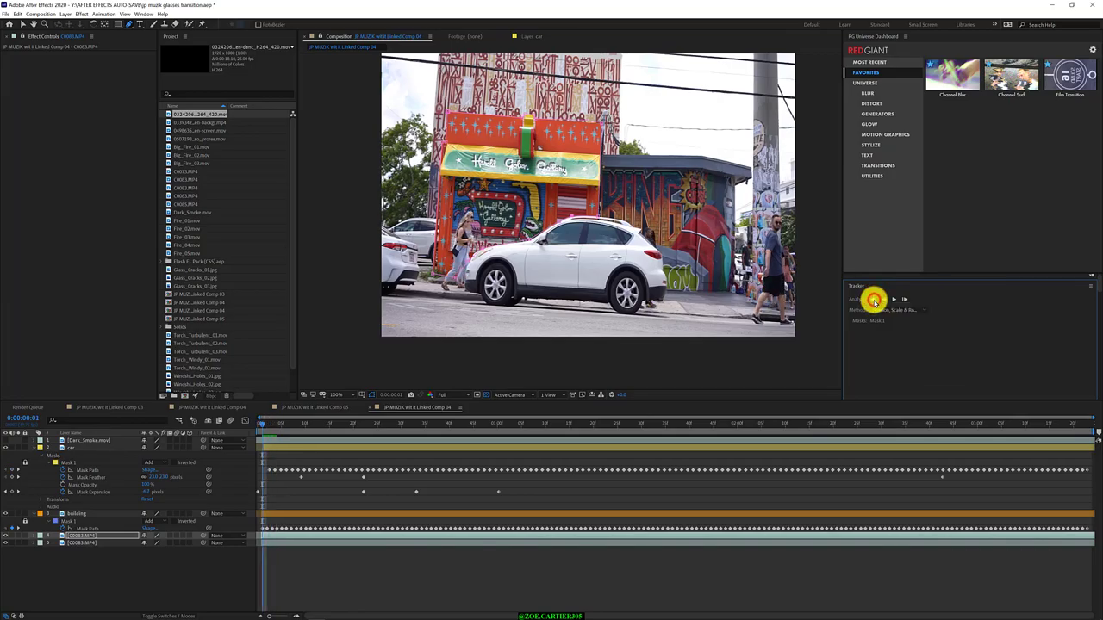
left_click(873, 299)
left_click(895, 302)
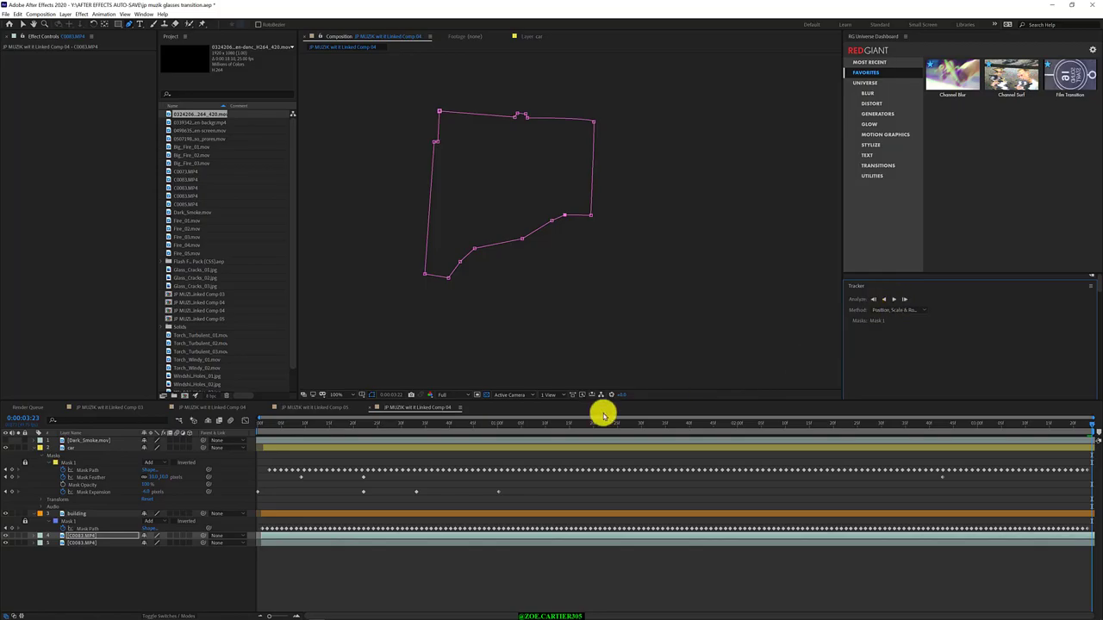
Step: Reveal layer 4's Mask Path and track the selected mask forward to the clip's end
left_click(215, 565)
left_click_drag(526, 423, 643, 424)
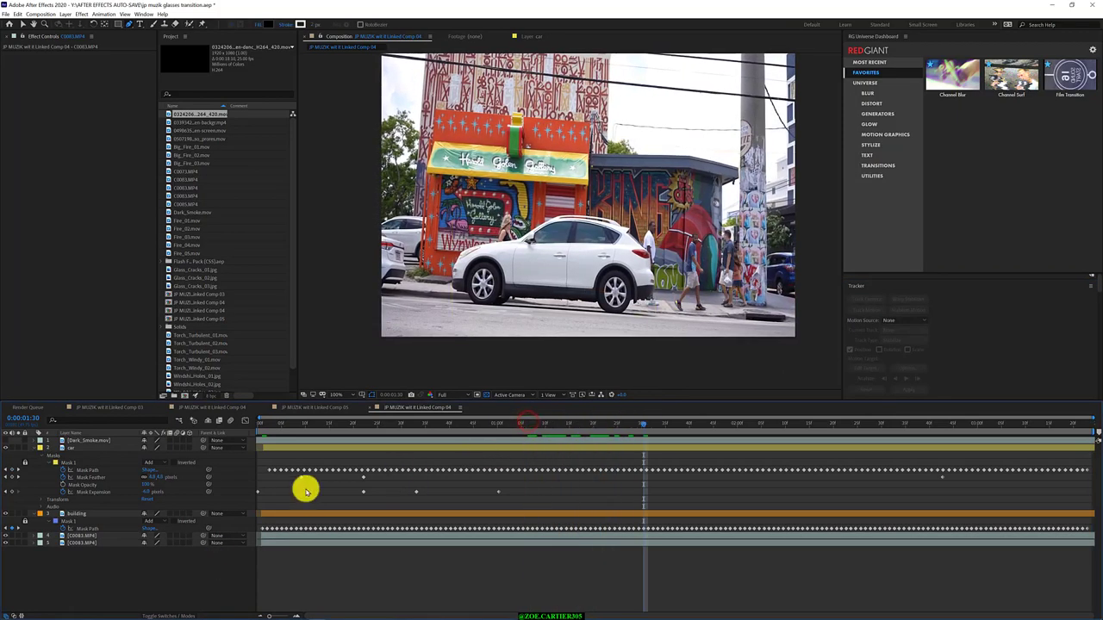
left_click(76, 536)
key("m")
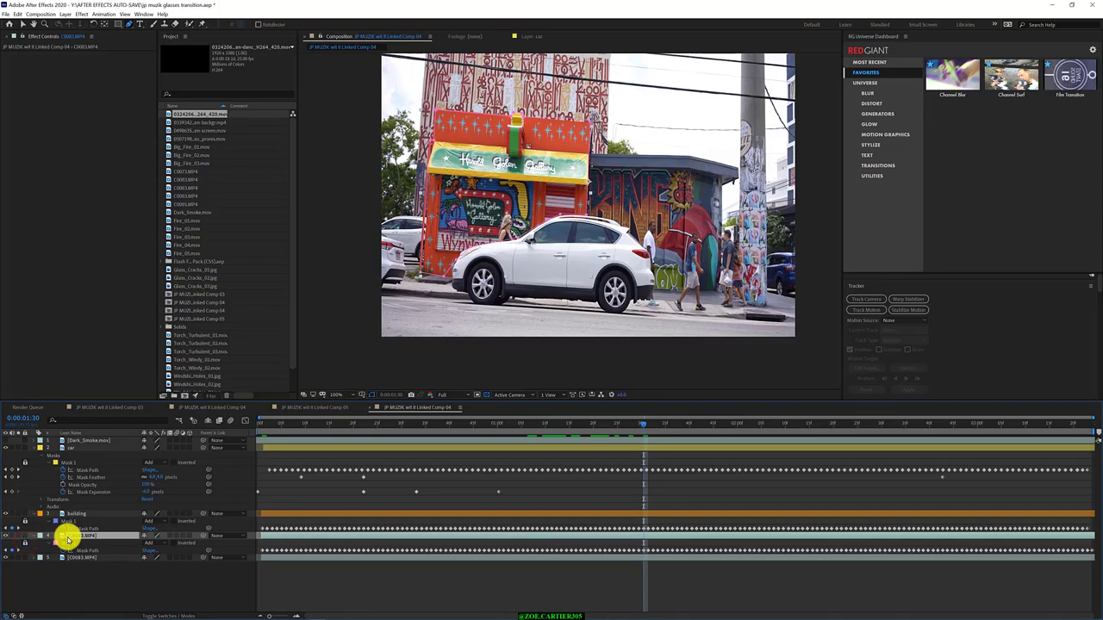
key("ctrl+alt+t")
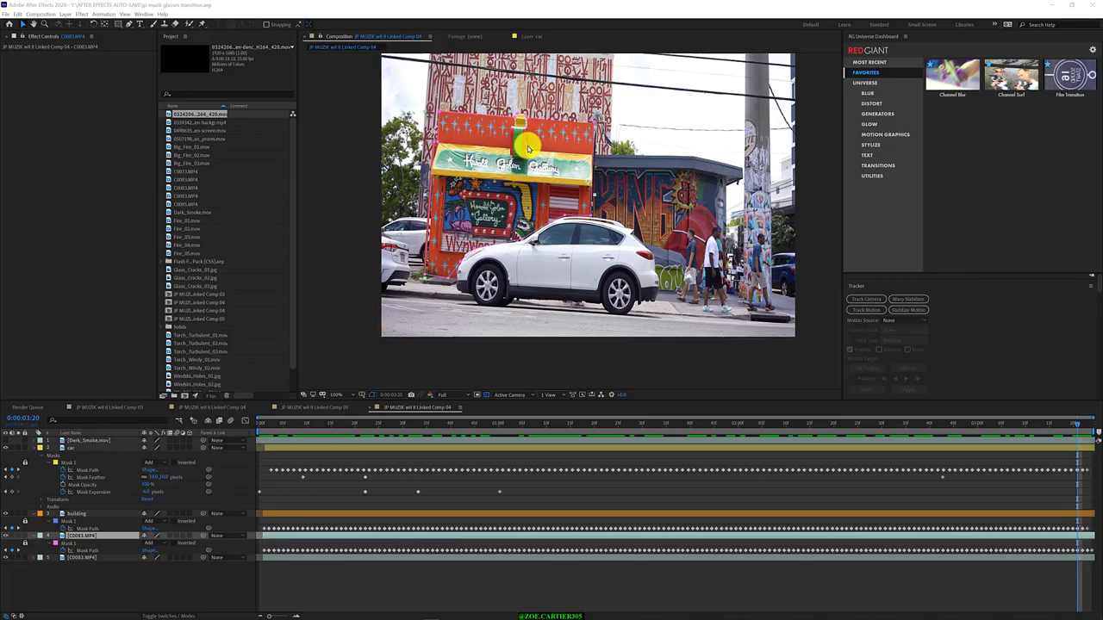
Step: Add a null object layer and move it to the frame's top right
left_click(42, 579)
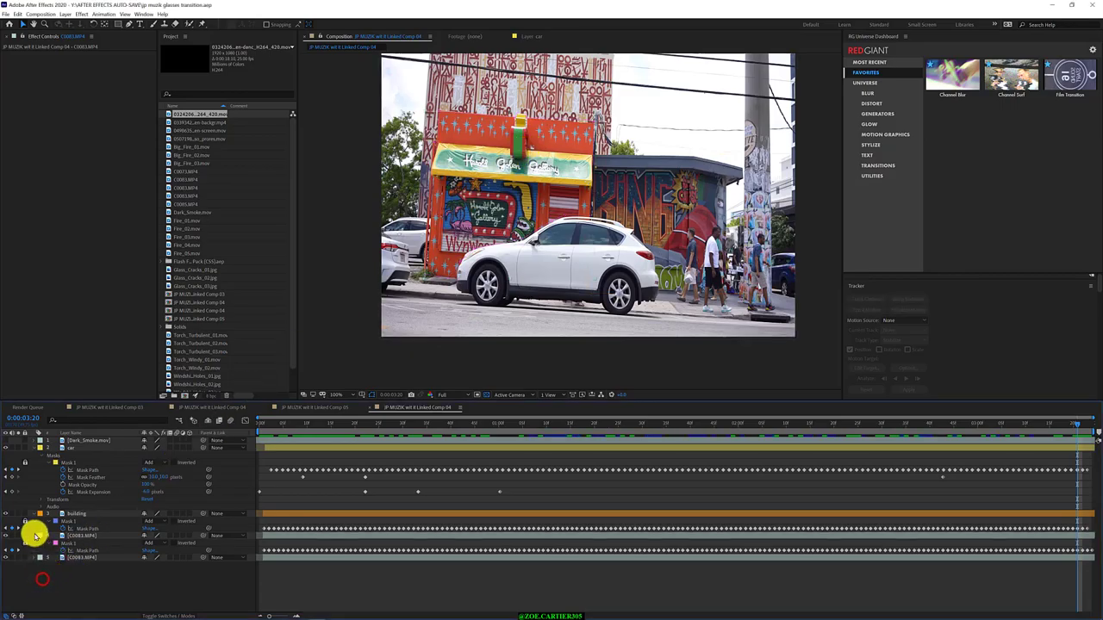
left_click(34, 536)
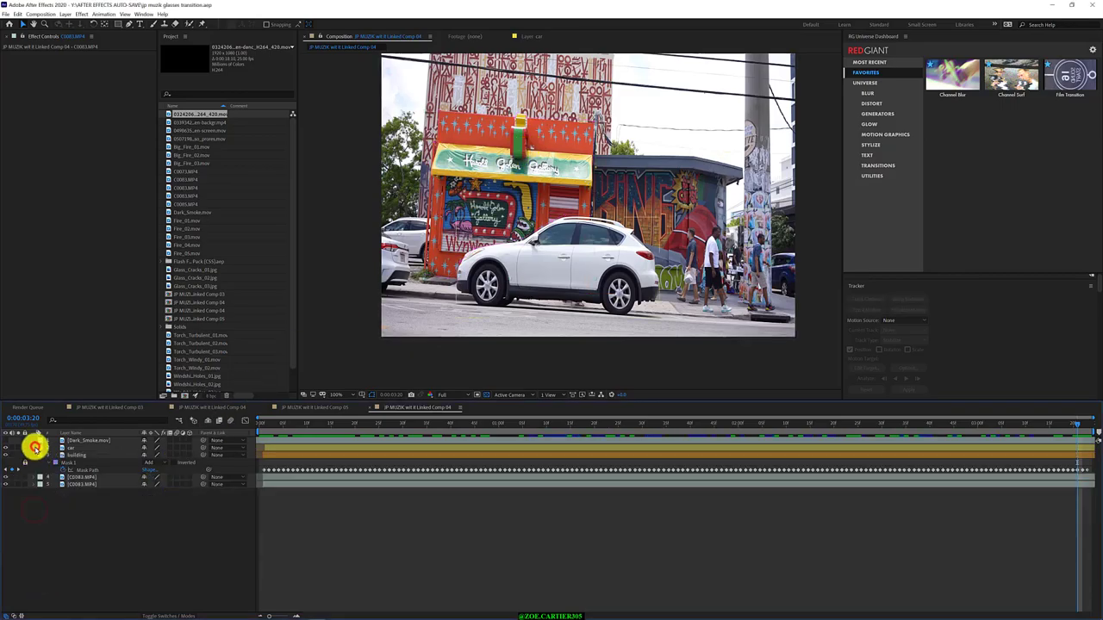
left_click(35, 448)
left_click(34, 454)
right_click(42, 494)
mouse_move(86, 502)
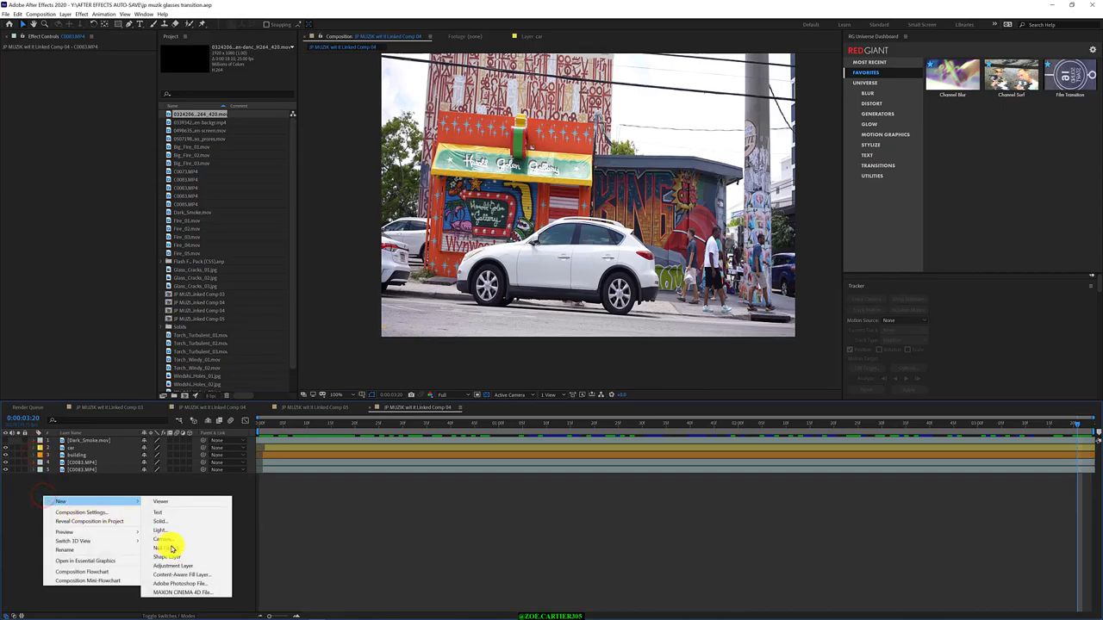
left_click(178, 549)
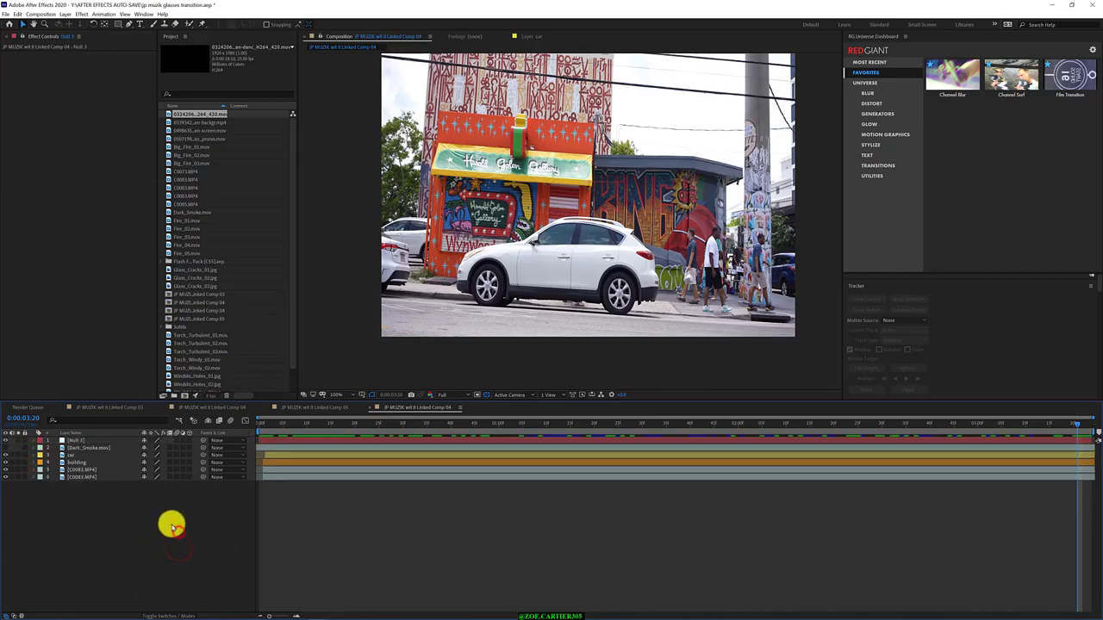
left_click(99, 441)
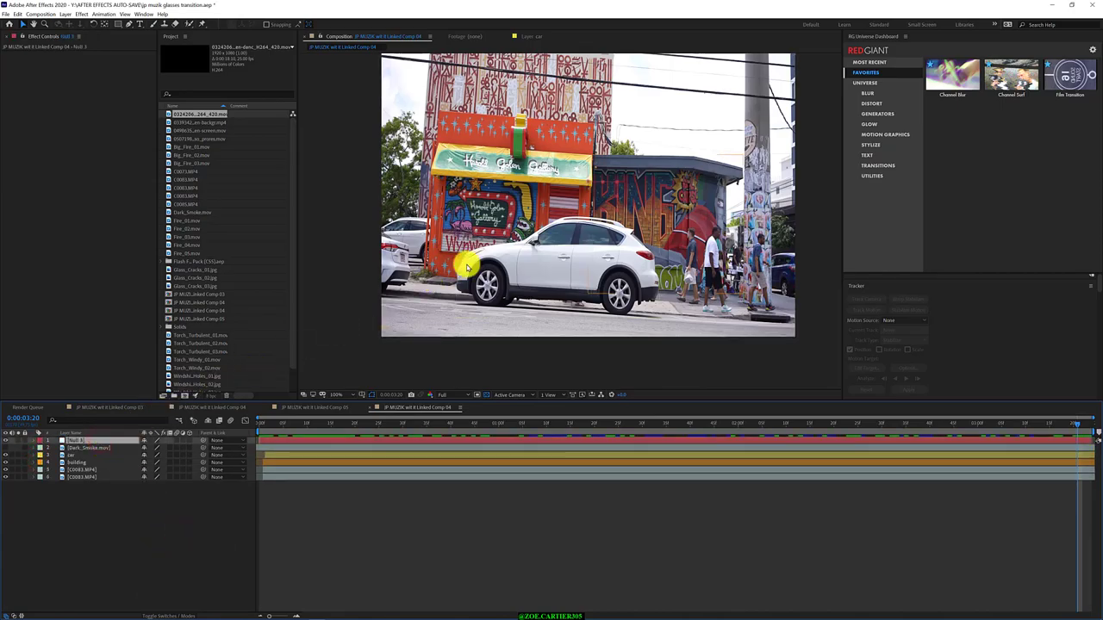
left_click_drag(604, 196, 666, 112)
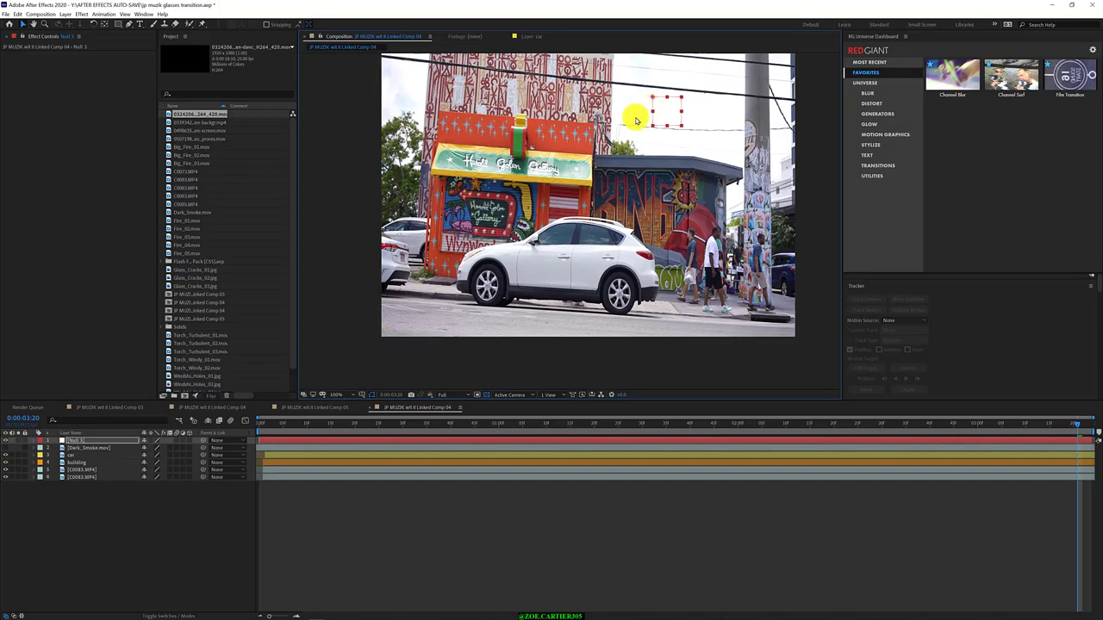
Step: Rename the two building footage layers to 'building L' and 'building R'
left_click(54, 525)
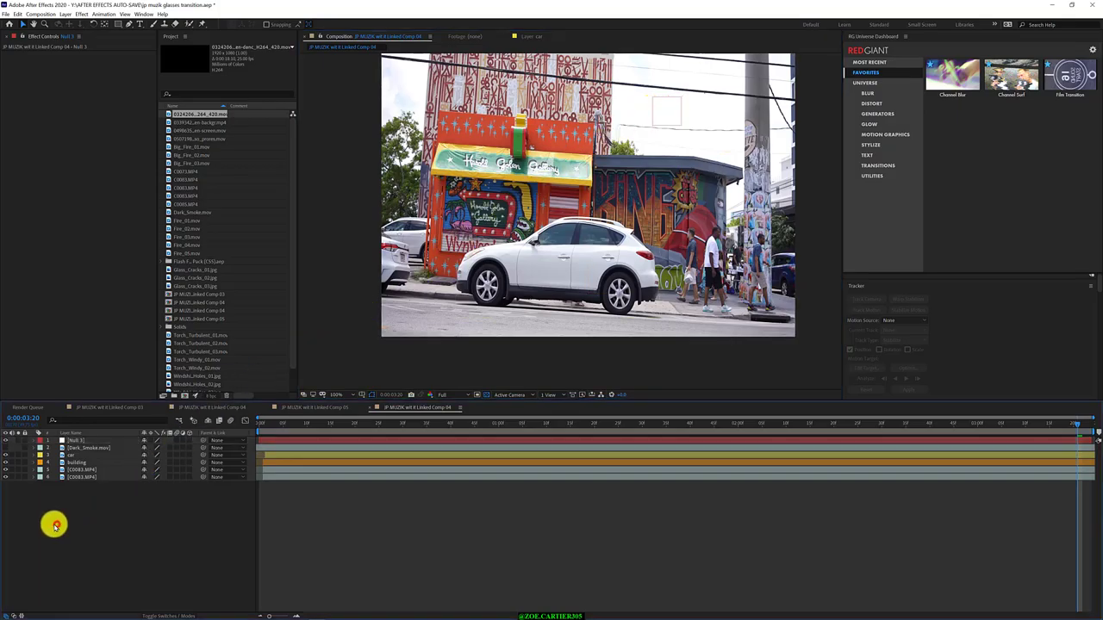
left_click(96, 471)
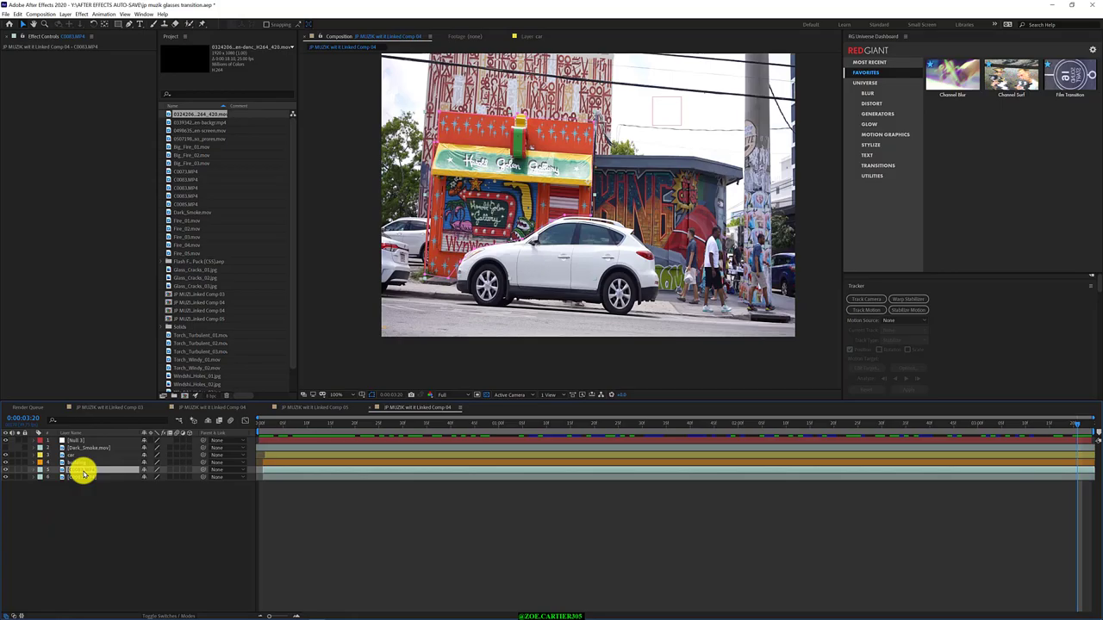
right_click(83, 474)
left_click(109, 465)
type("building L")
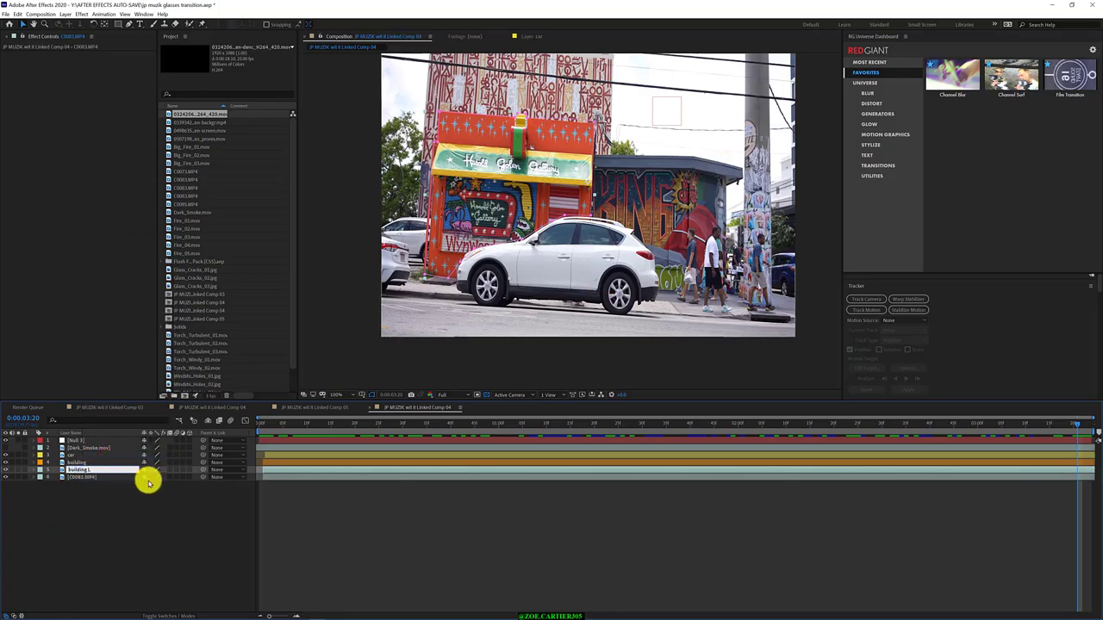
left_click(113, 519)
left_click(114, 464)
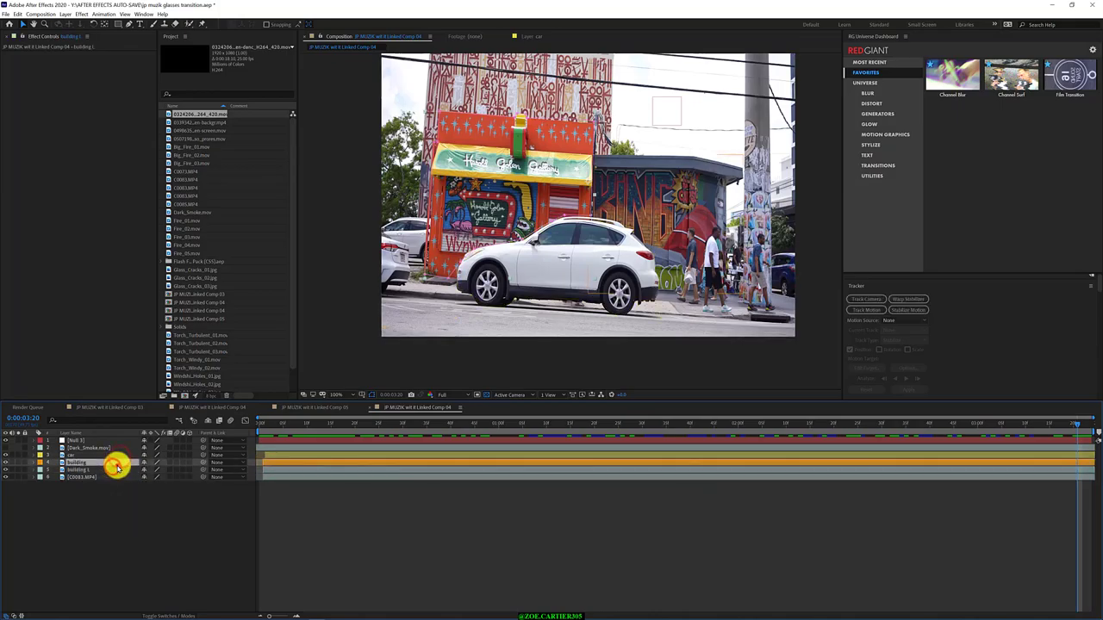
key("Return")
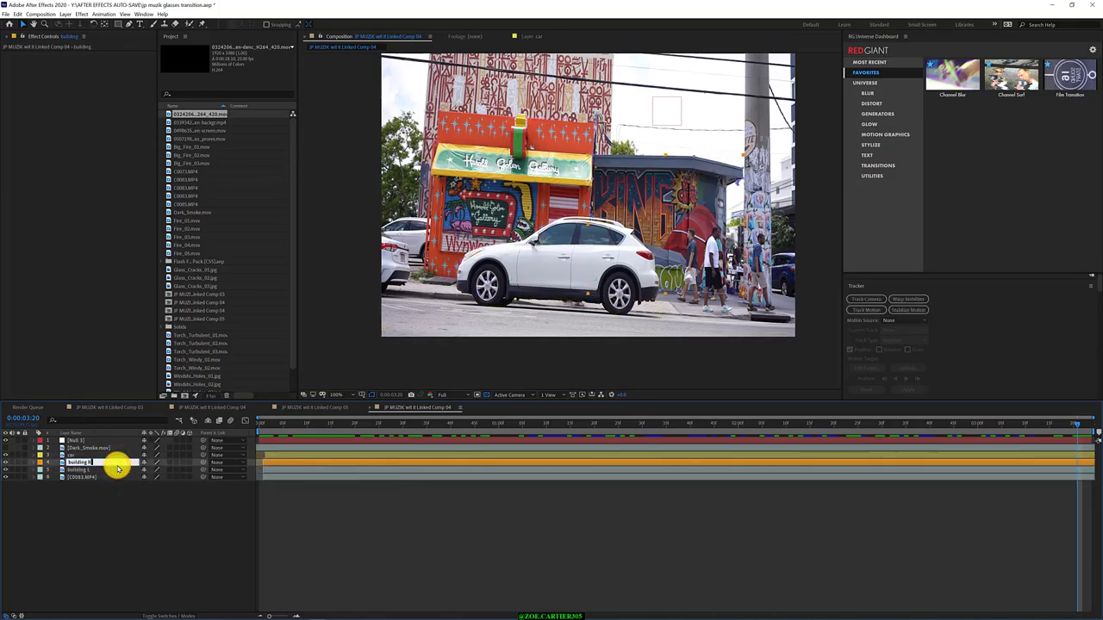
left_click(110, 500)
Step: Duplicate the base C0083.MP4 footage layer and lock the bottom copy
left_click(116, 477)
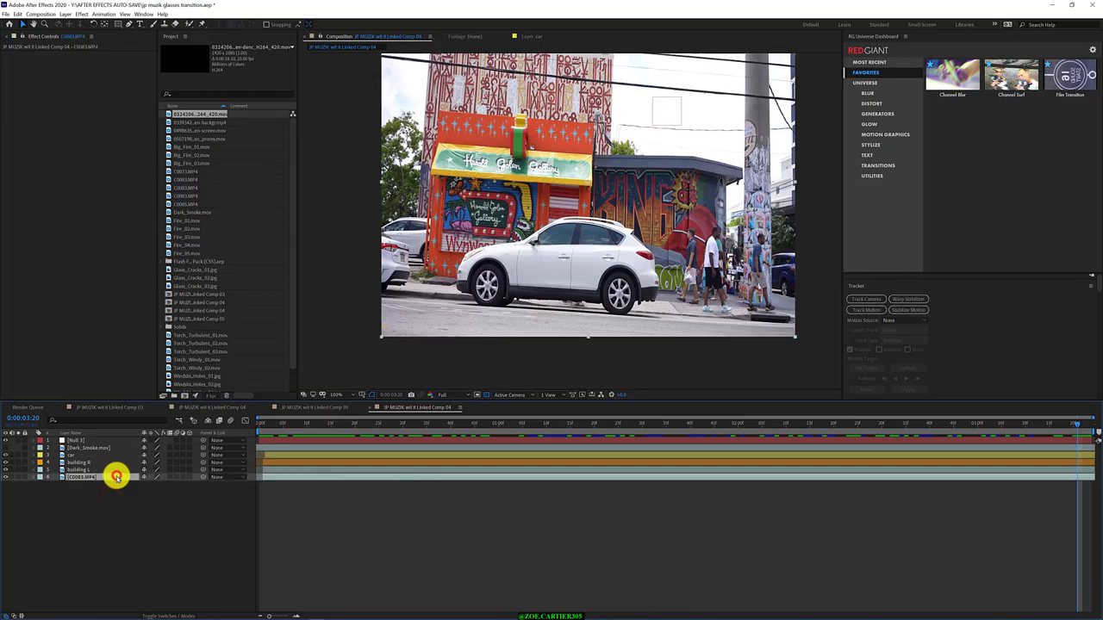
key("ctrl+d")
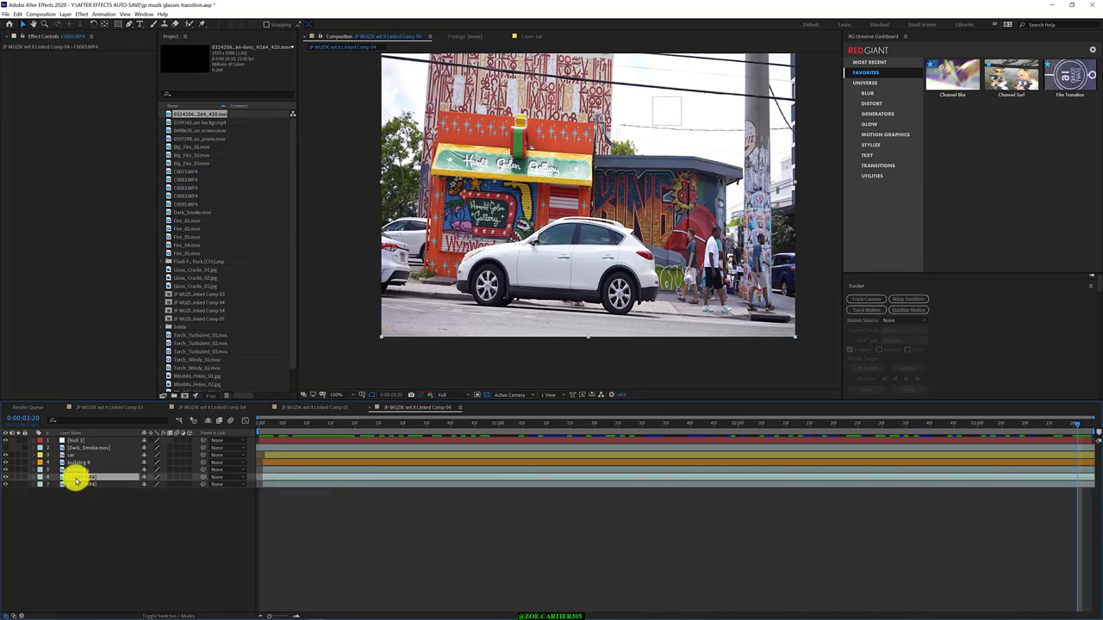
left_click(78, 485)
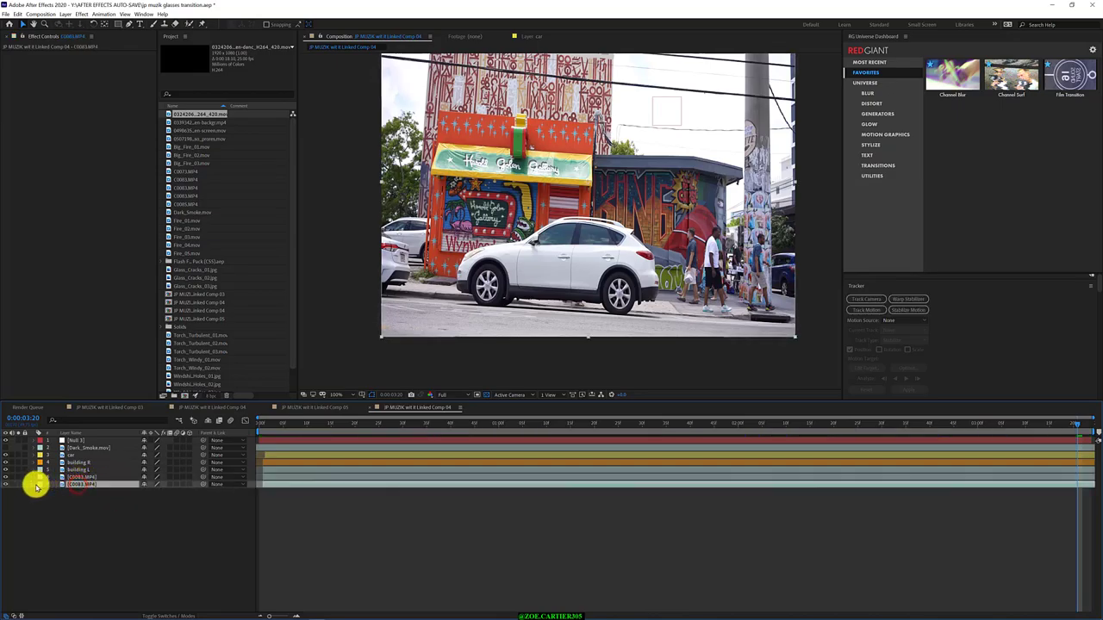
left_click(24, 484)
right_click(69, 478)
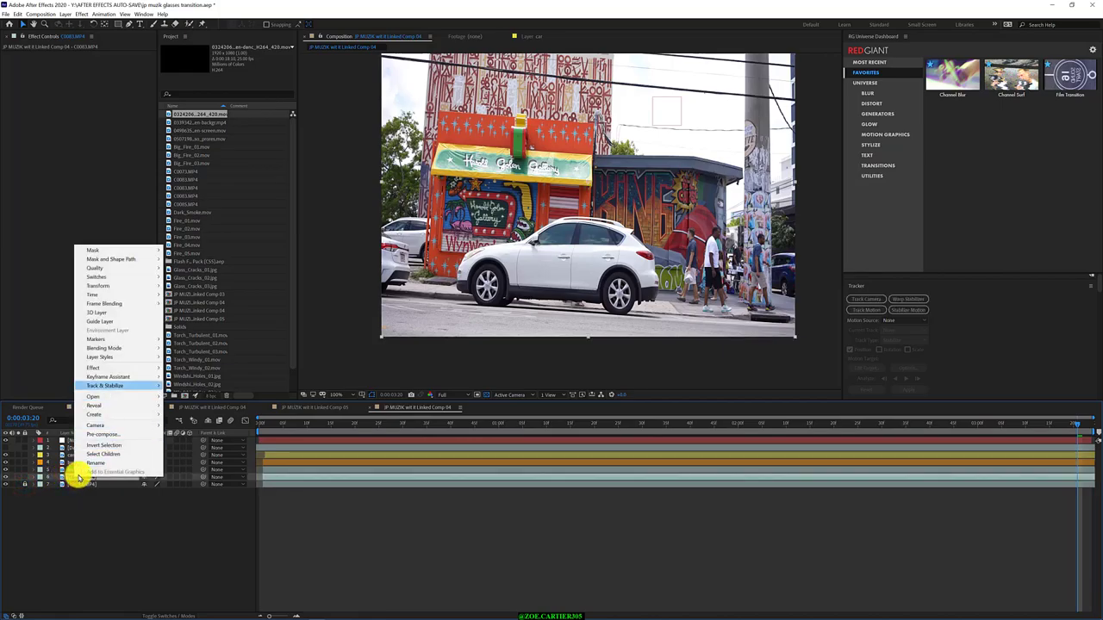
Step: Start Track Motion on layer 6, place the track point on the red wall above Gallery, and move to the clip's end
mouse_move(105, 386)
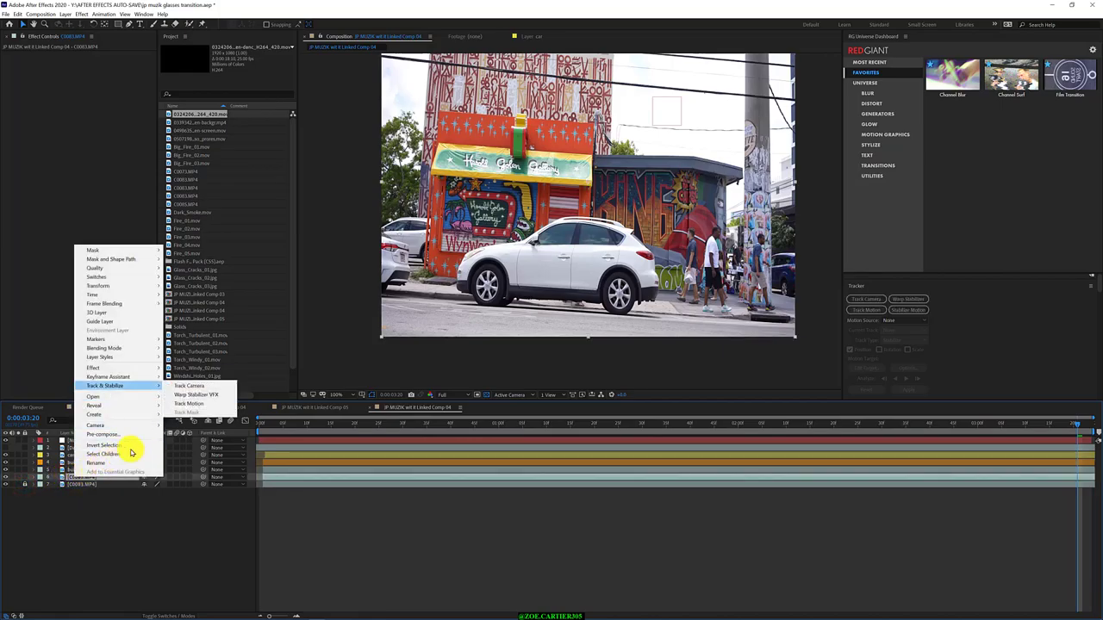
left_click(218, 407)
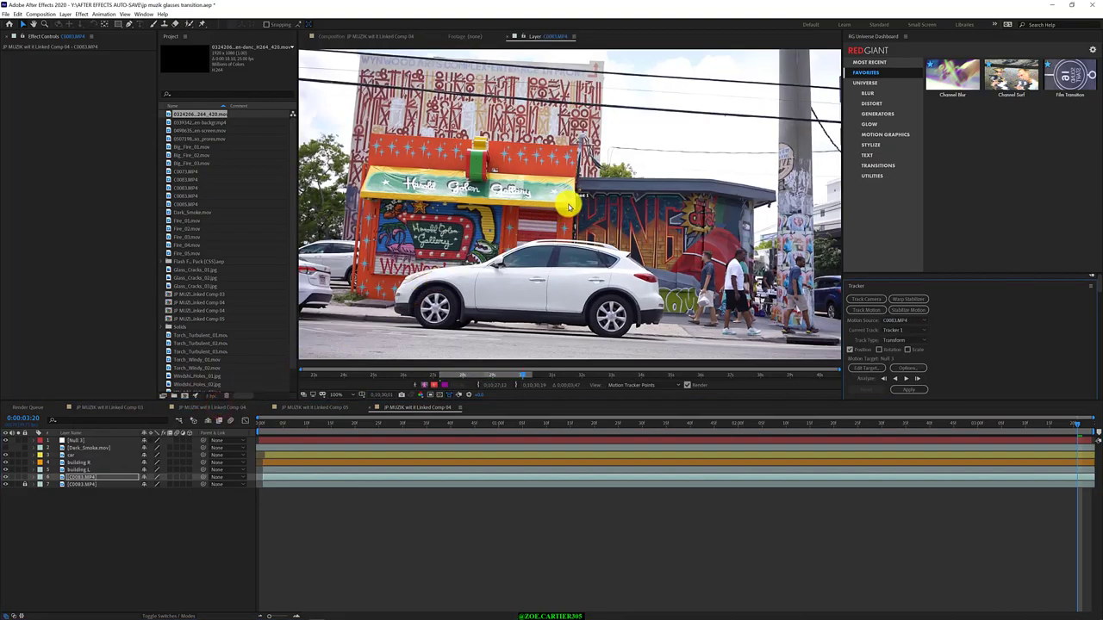
scroll(568, 207, "up", 2)
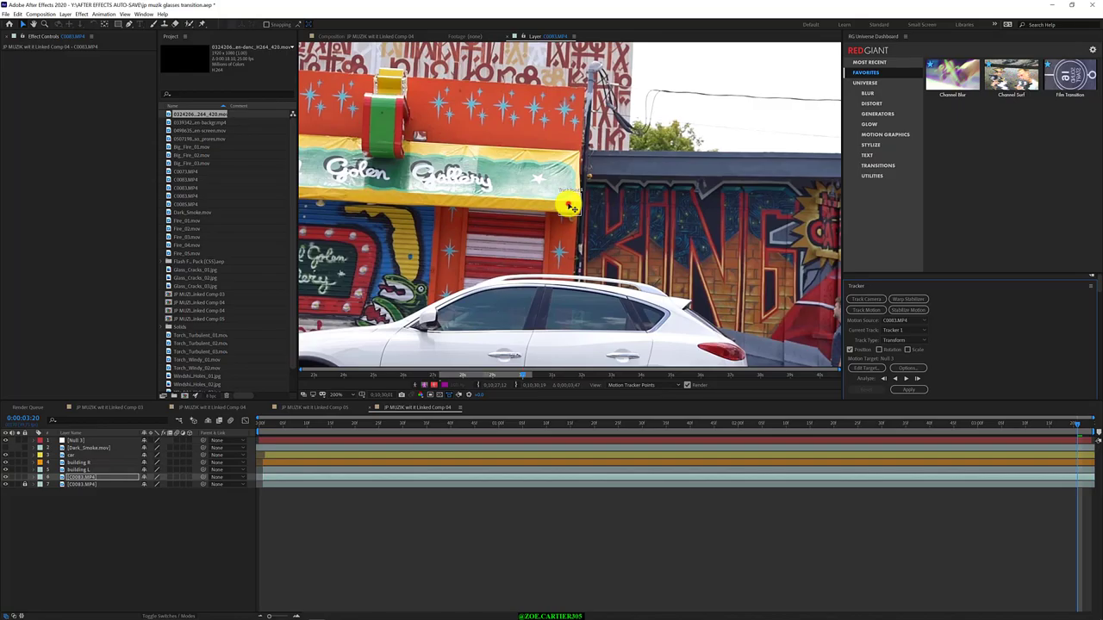
left_click_drag(568, 207, 546, 123)
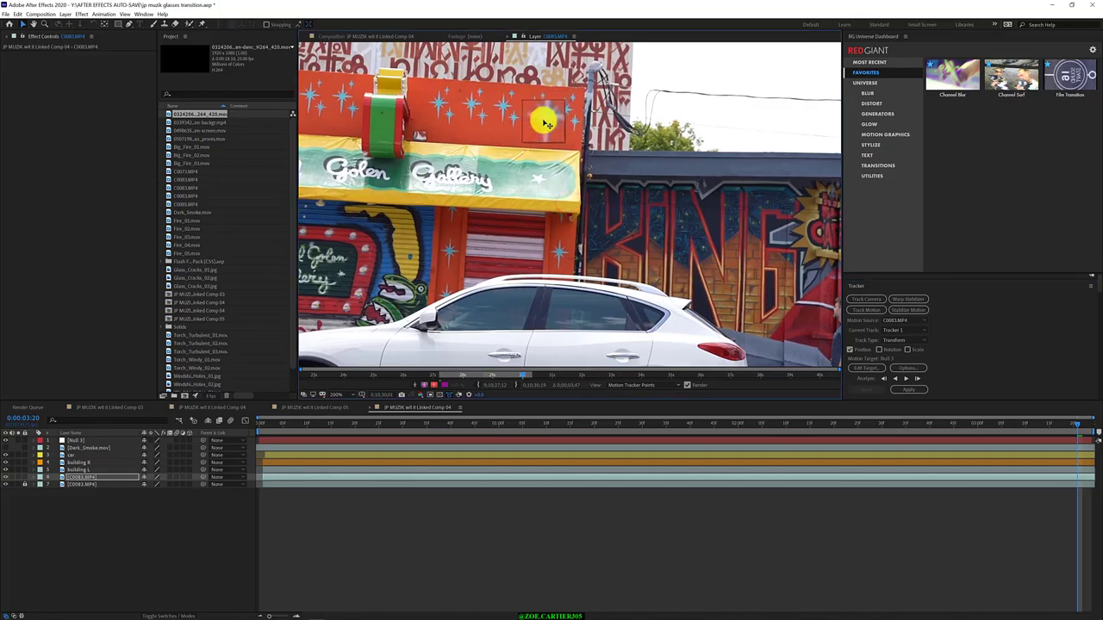
scroll(567, 153, "down", 2)
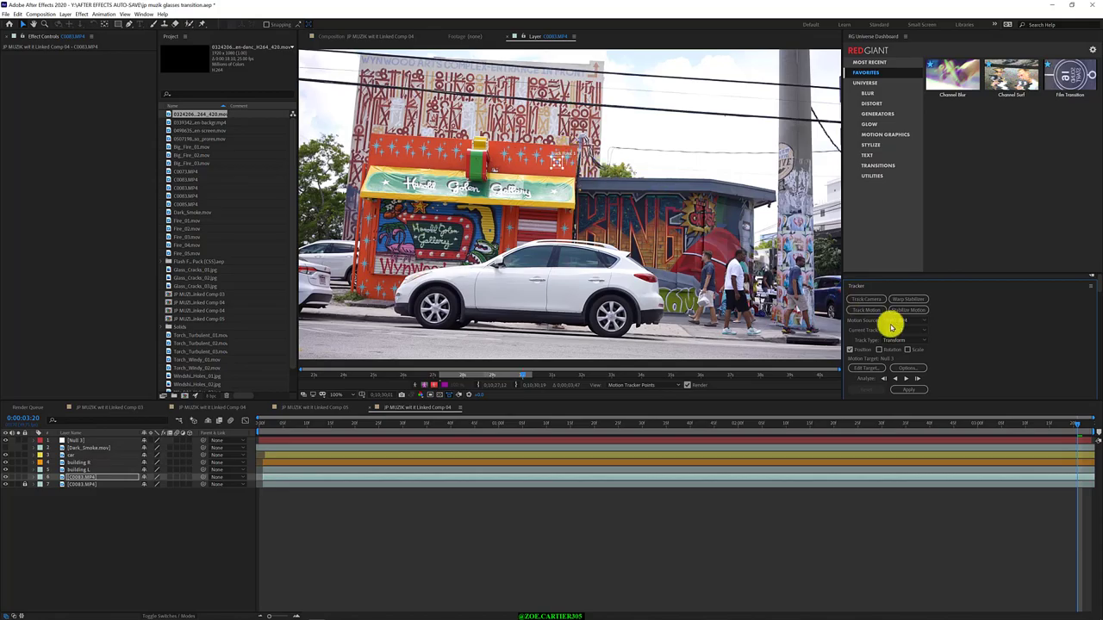
left_click_drag(1077, 427, 1094, 426)
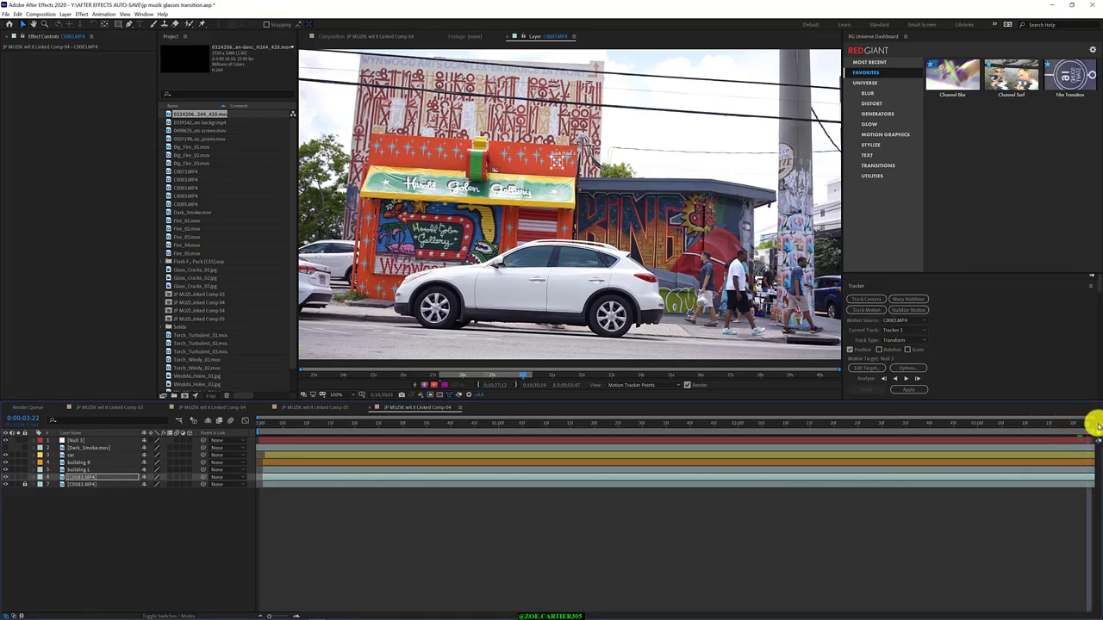
Step: Give building L a green label and select footage layer 6
left_click(39, 469)
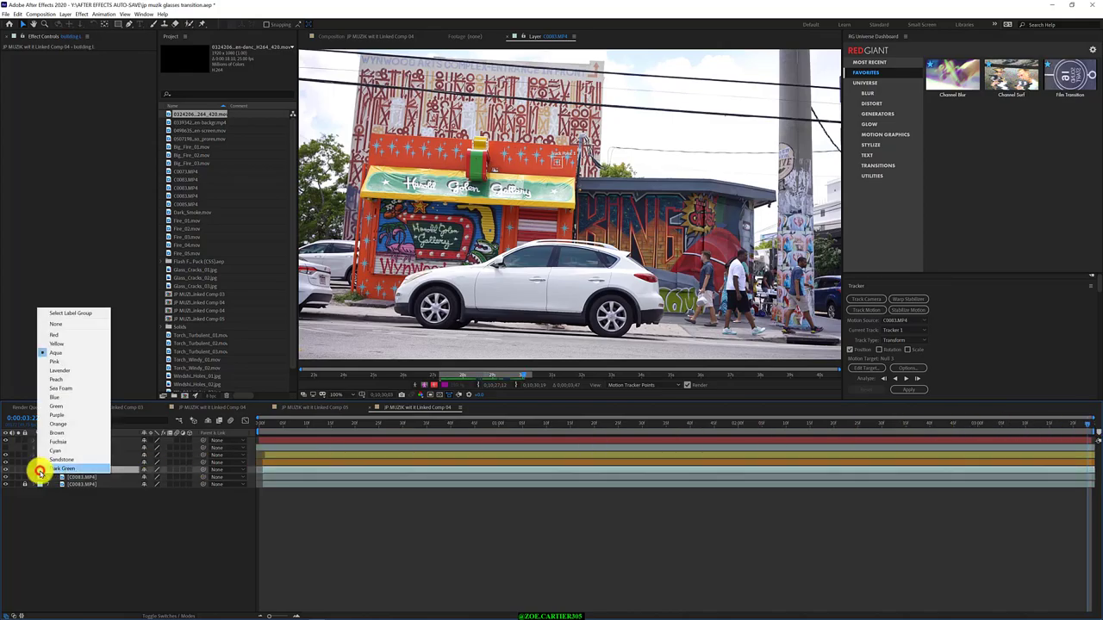
left_click(69, 406)
left_click(107, 528)
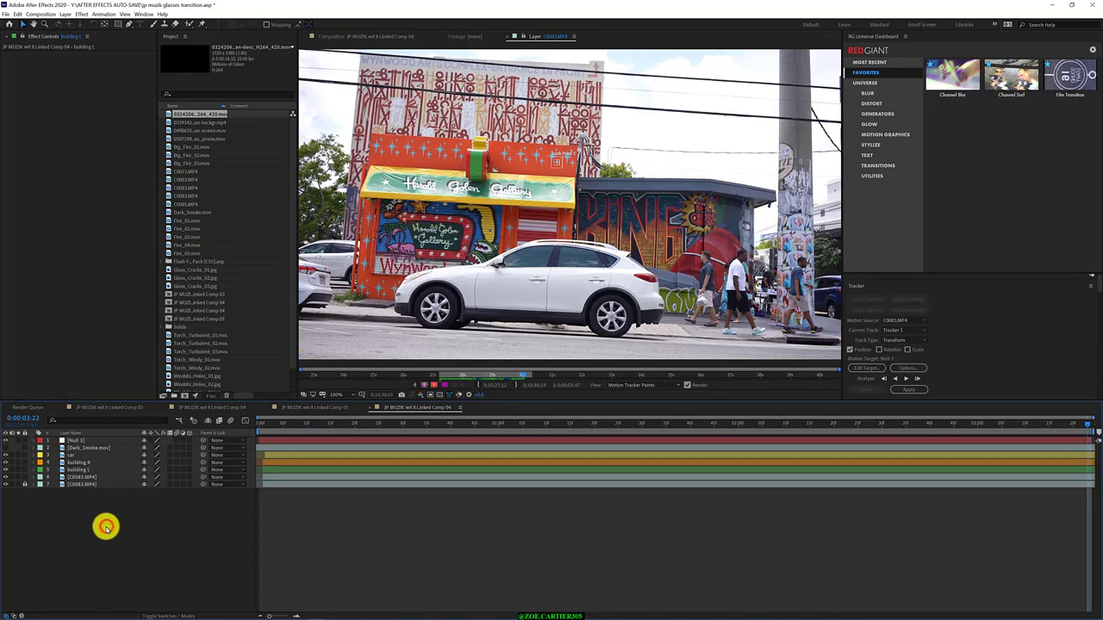
left_click(87, 476)
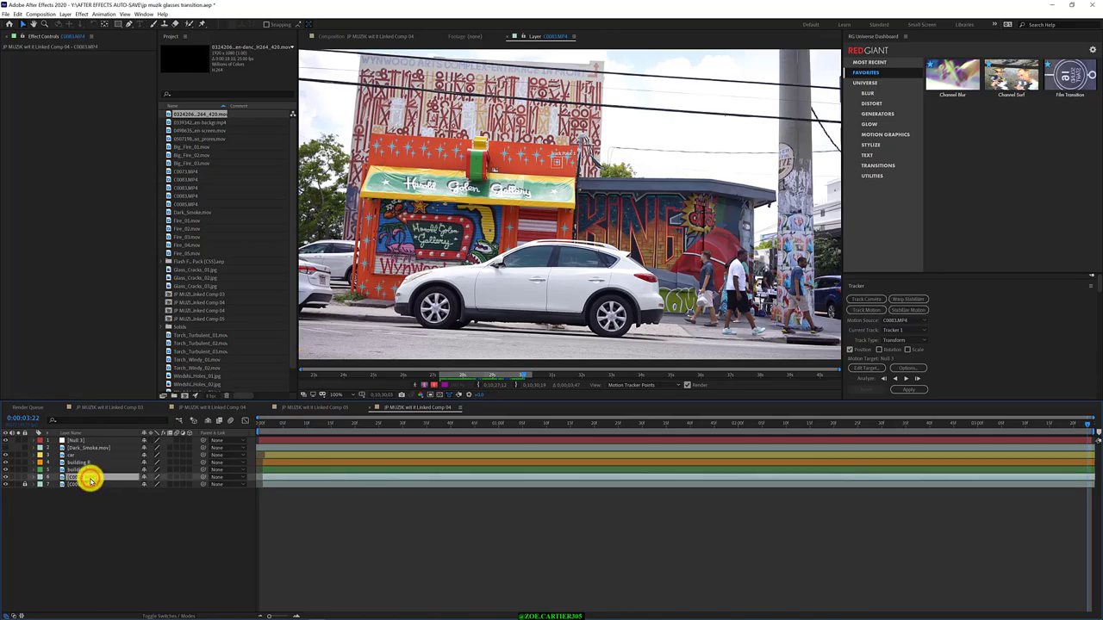
Step: Set the Tracker's track type to Stabilize and check the motion target without changing it
left_click(908, 342)
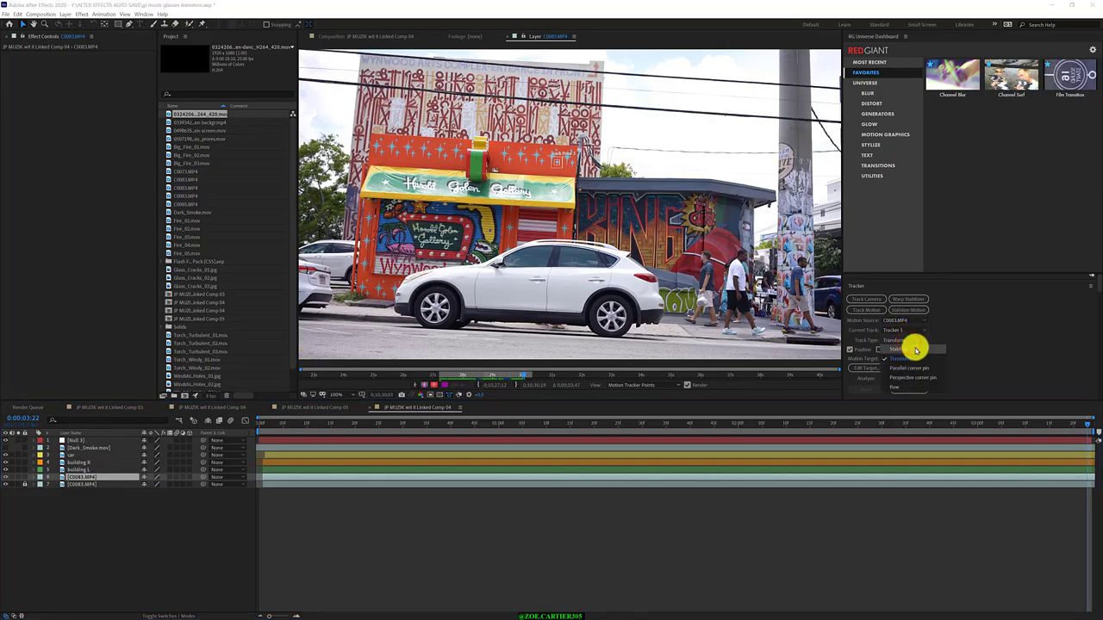
left_click(915, 349)
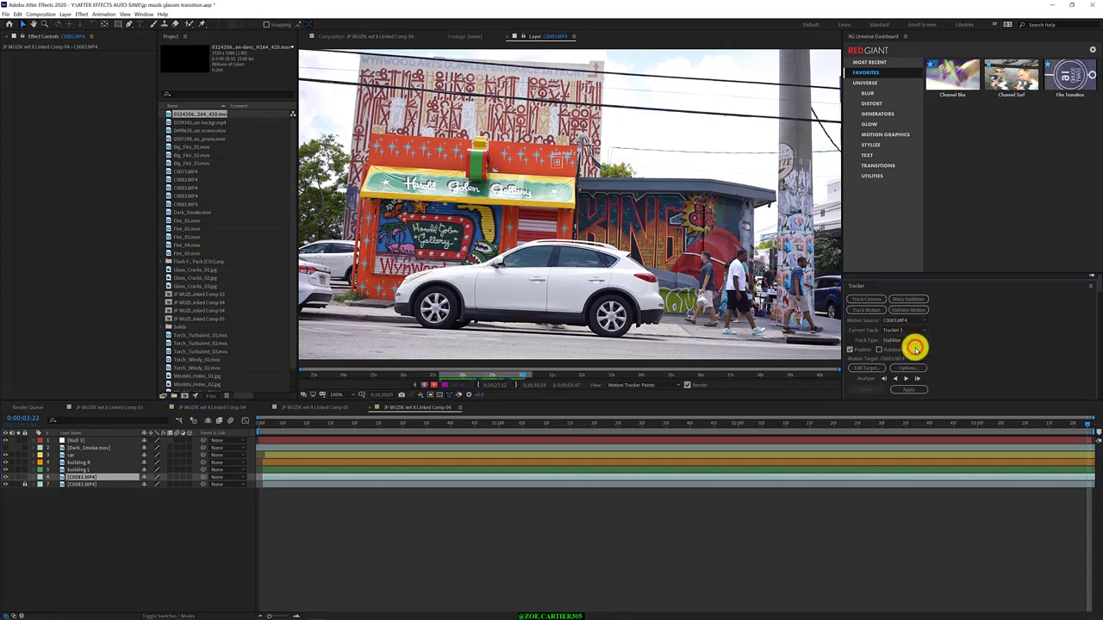
left_click(870, 370)
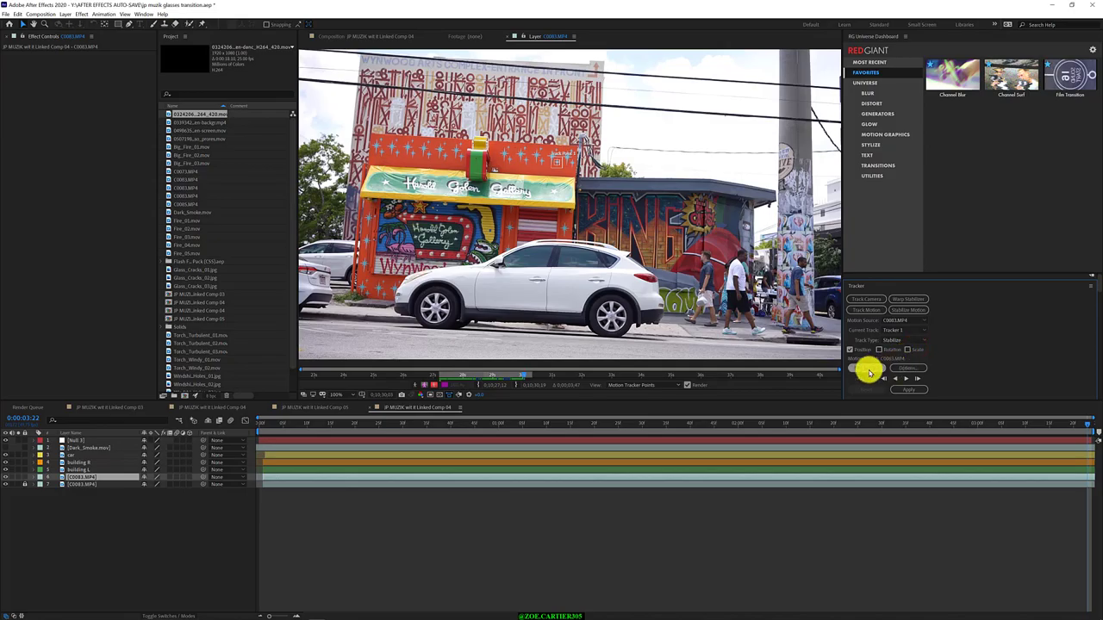
left_click(869, 371)
left_click(510, 296)
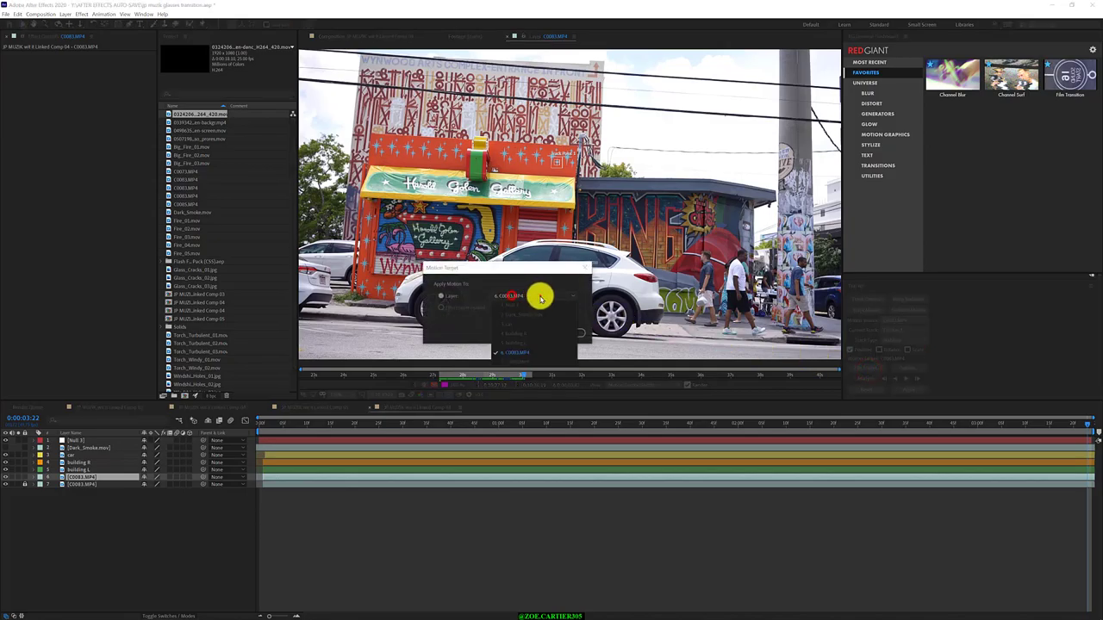
left_click(566, 332)
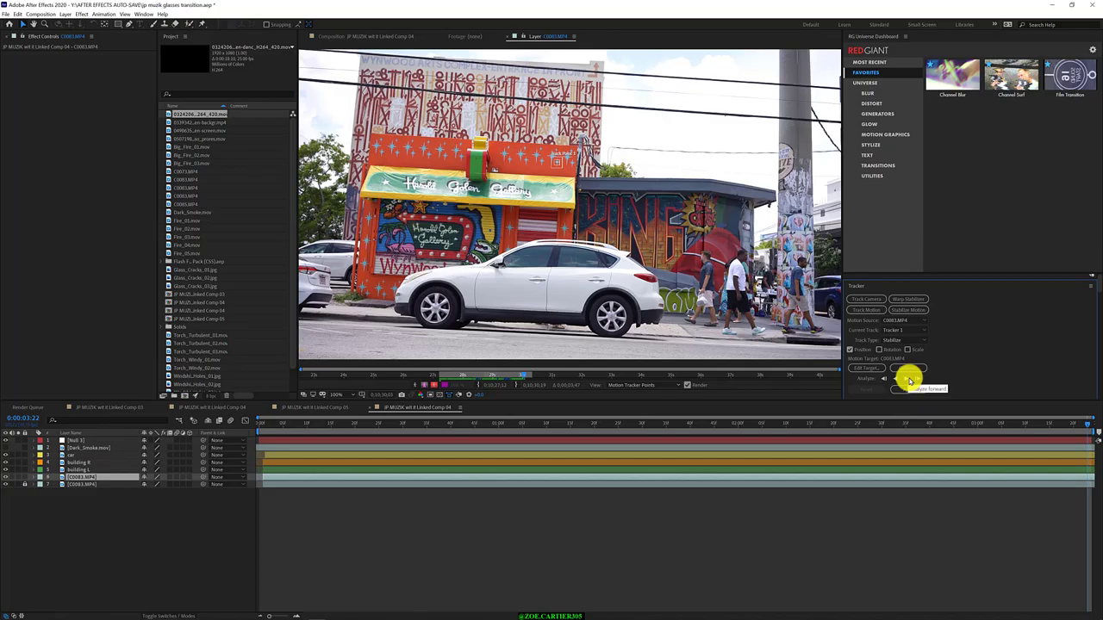
Step: Analyze the track point backward through the clip and apply the tracking data
left_click(884, 380)
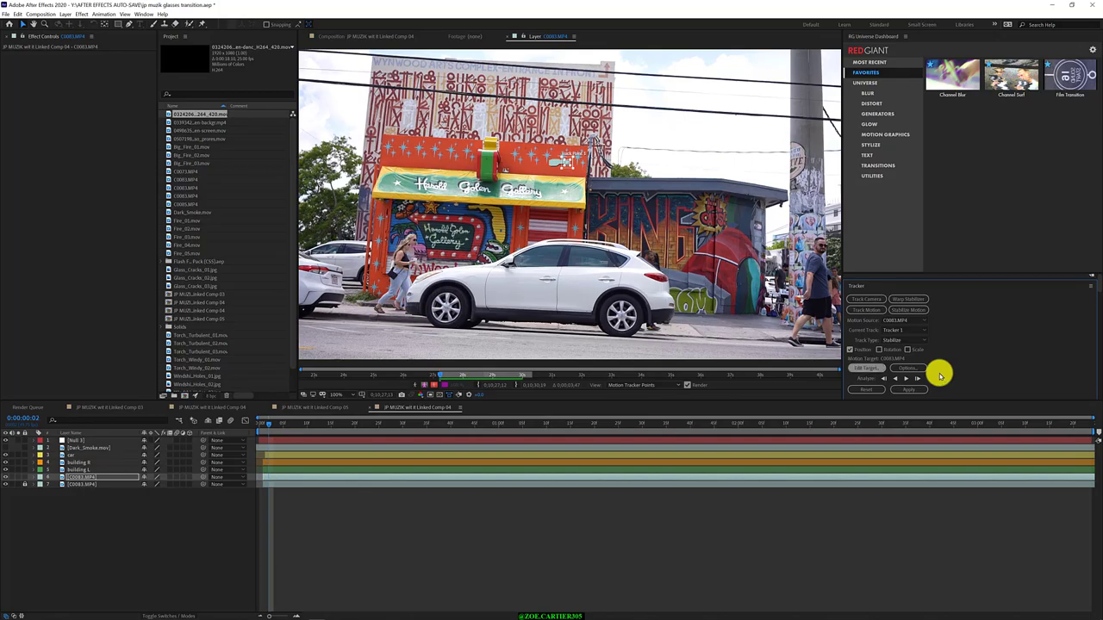
left_click(907, 390)
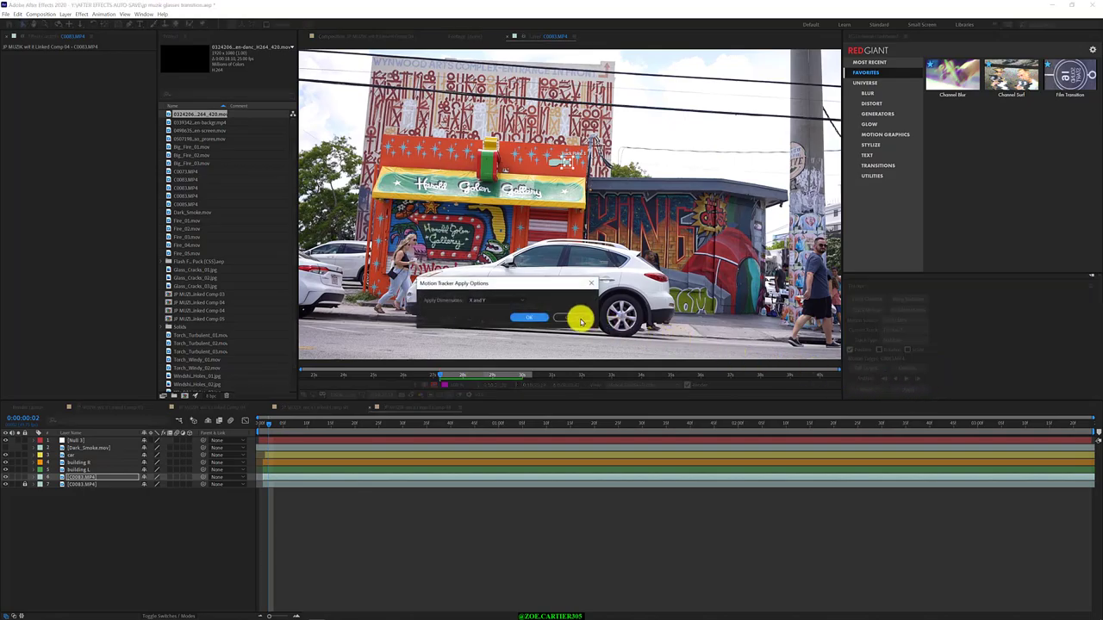
left_click(579, 320)
left_click(879, 369)
left_click(543, 295)
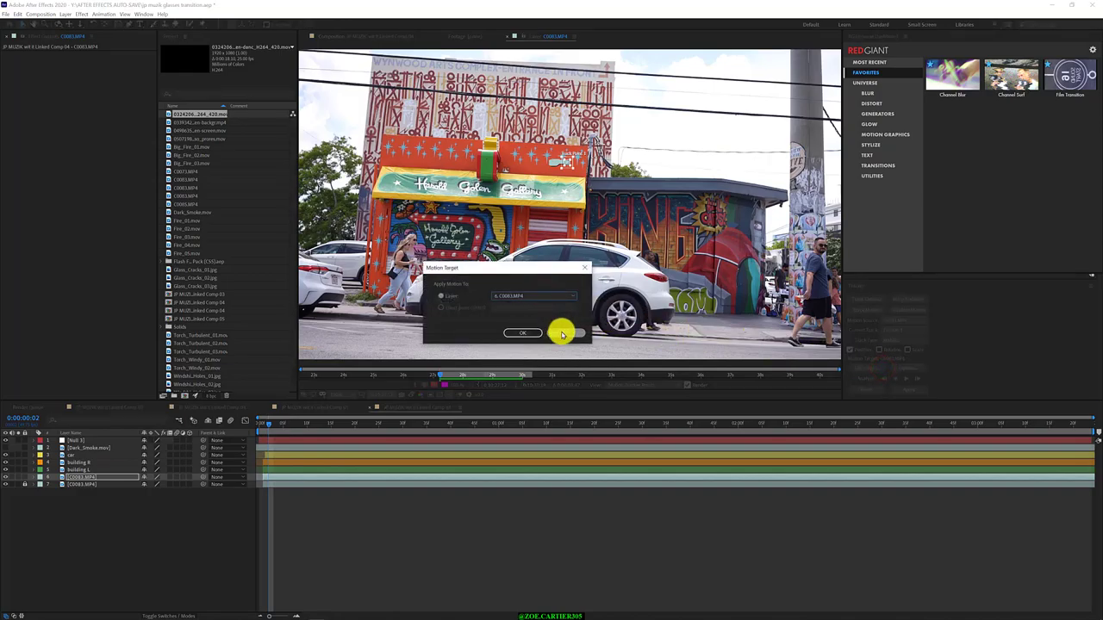
left_click(562, 334)
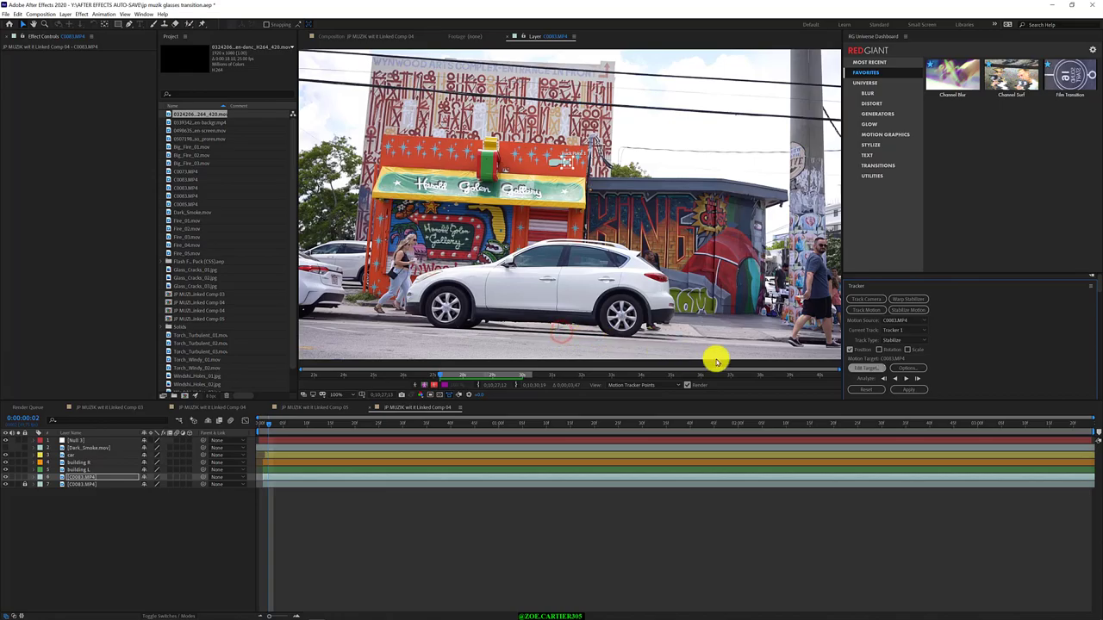
left_click(908, 392)
Step: Apply the stabilization in X and Y, then scrub and play back the stabilized footage
left_click(528, 318)
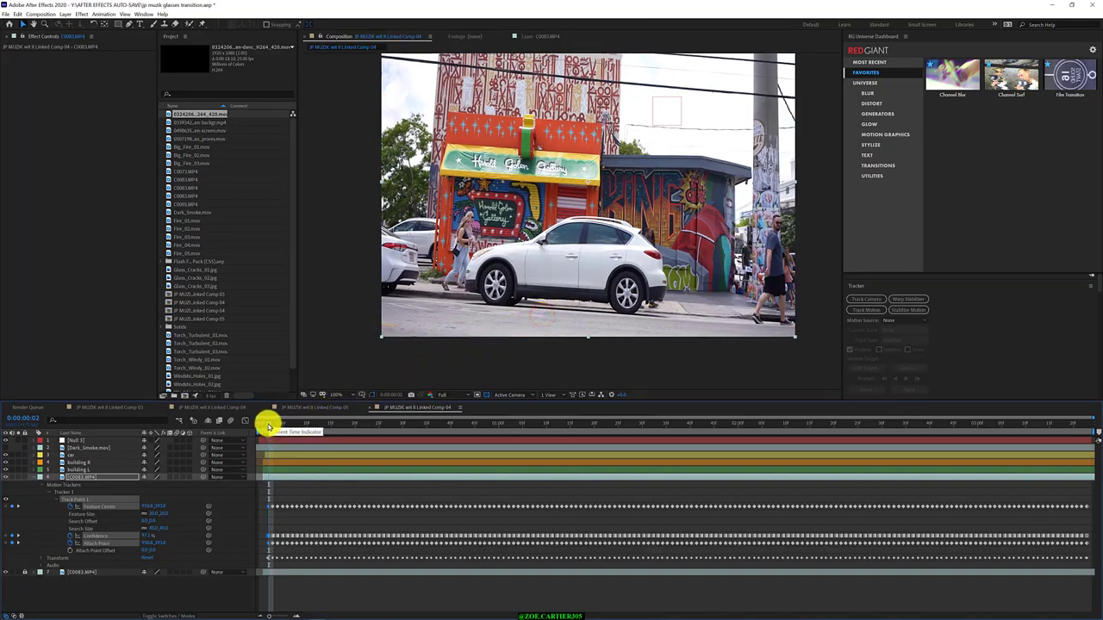
left_click_drag(268, 426, 610, 441)
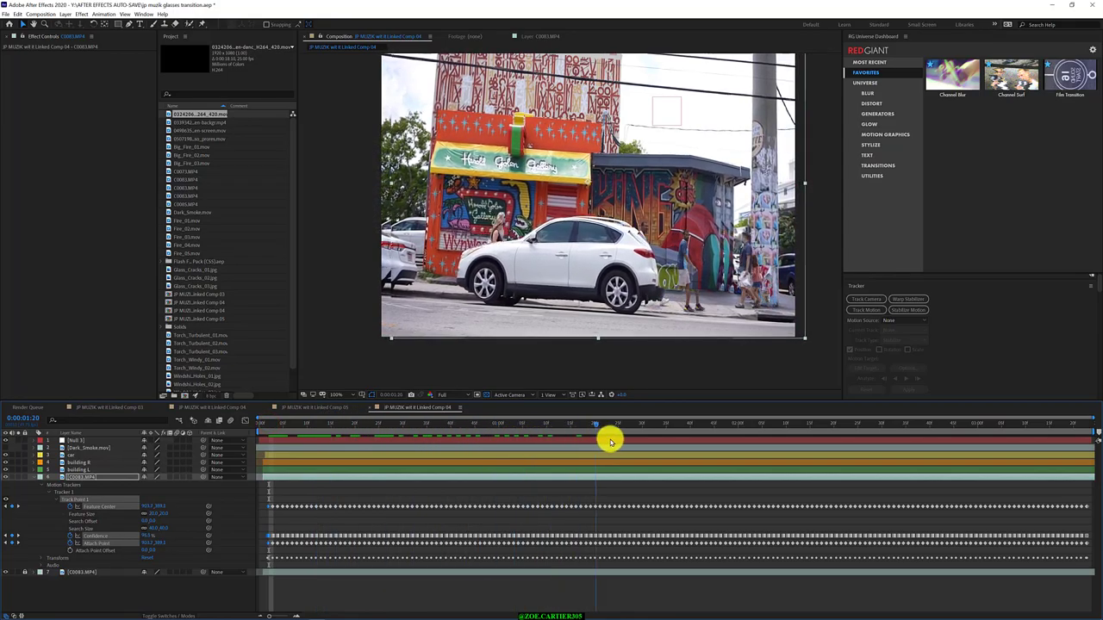
key("space")
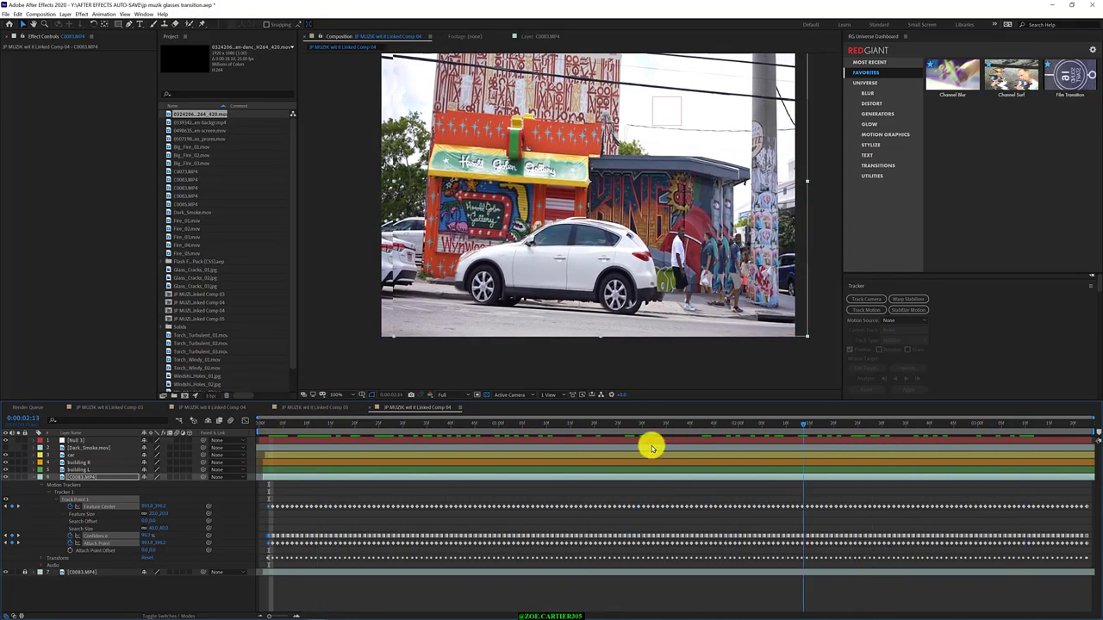
left_click_drag(296, 423, 496, 449)
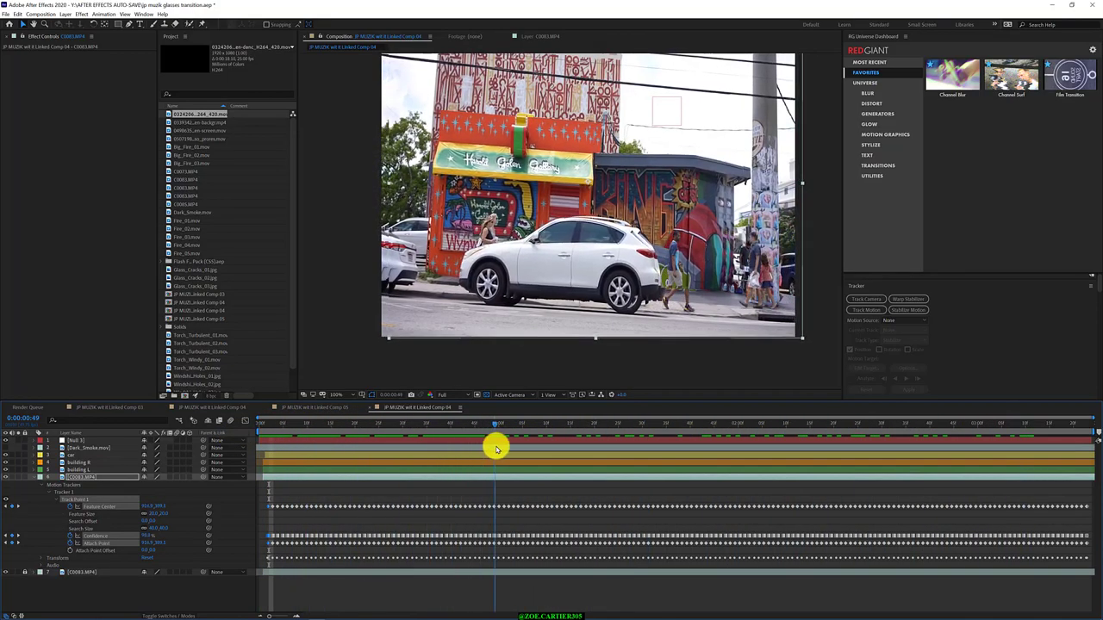
key("space")
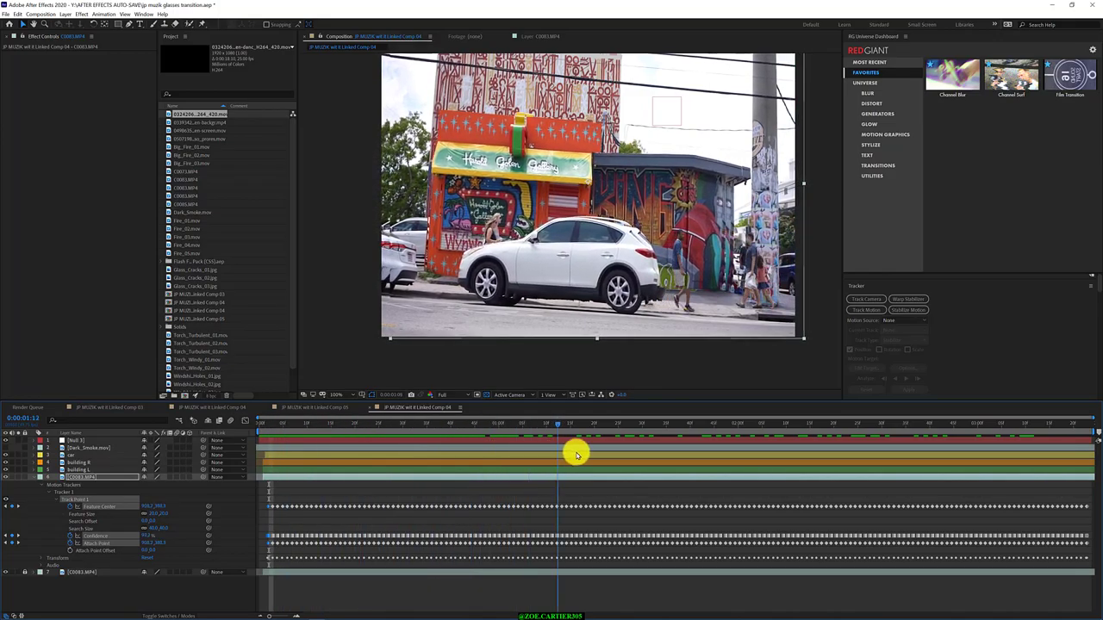
left_click_drag(514, 419, 325, 408)
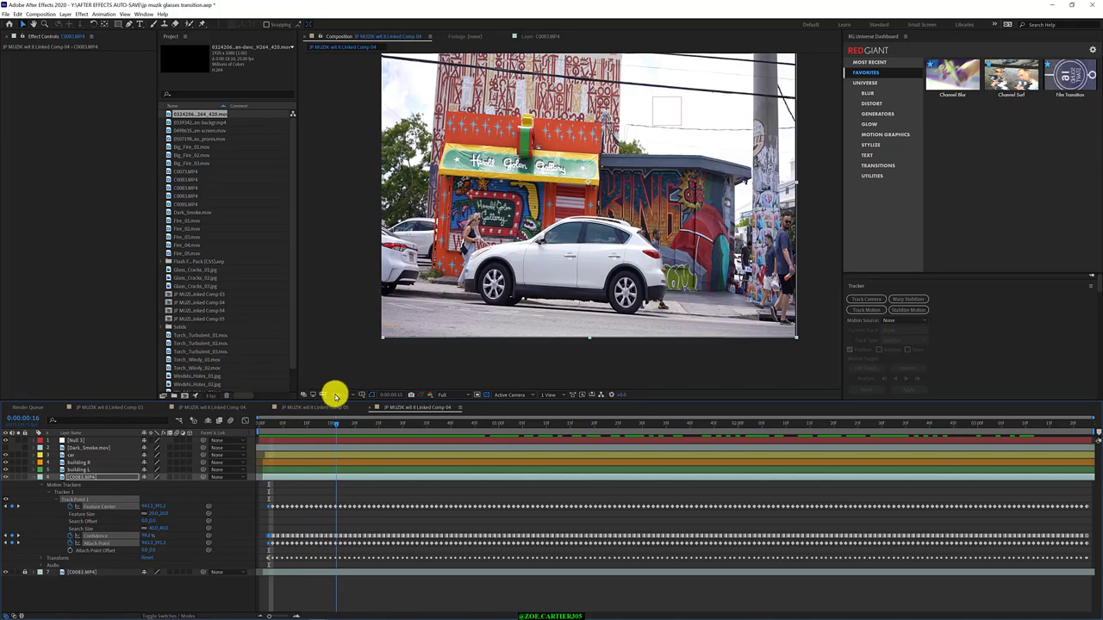
key("space")
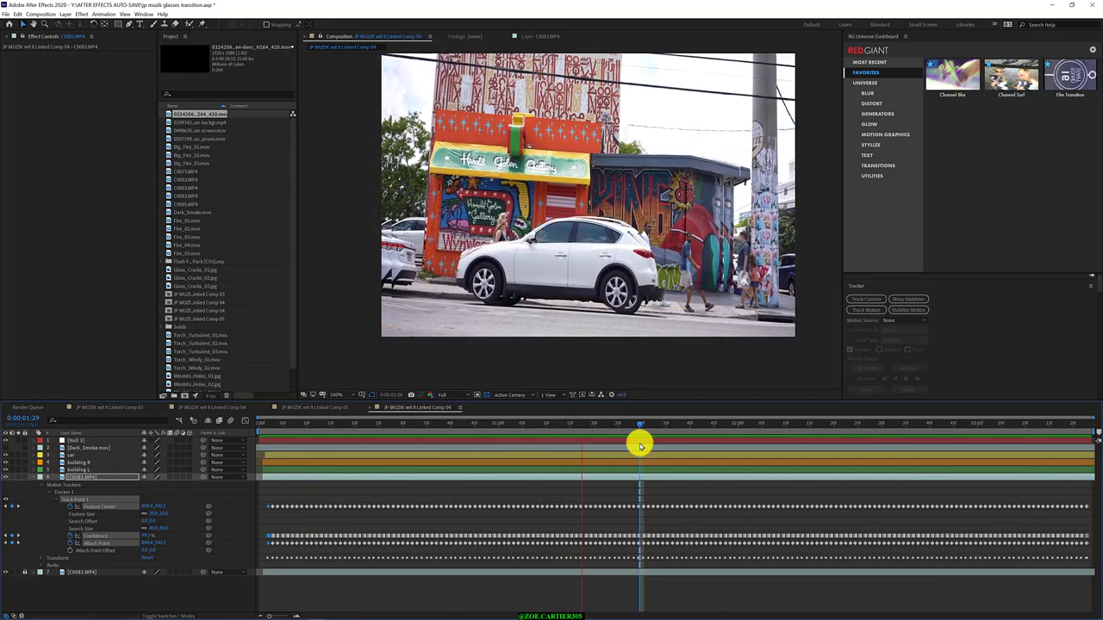
key("space")
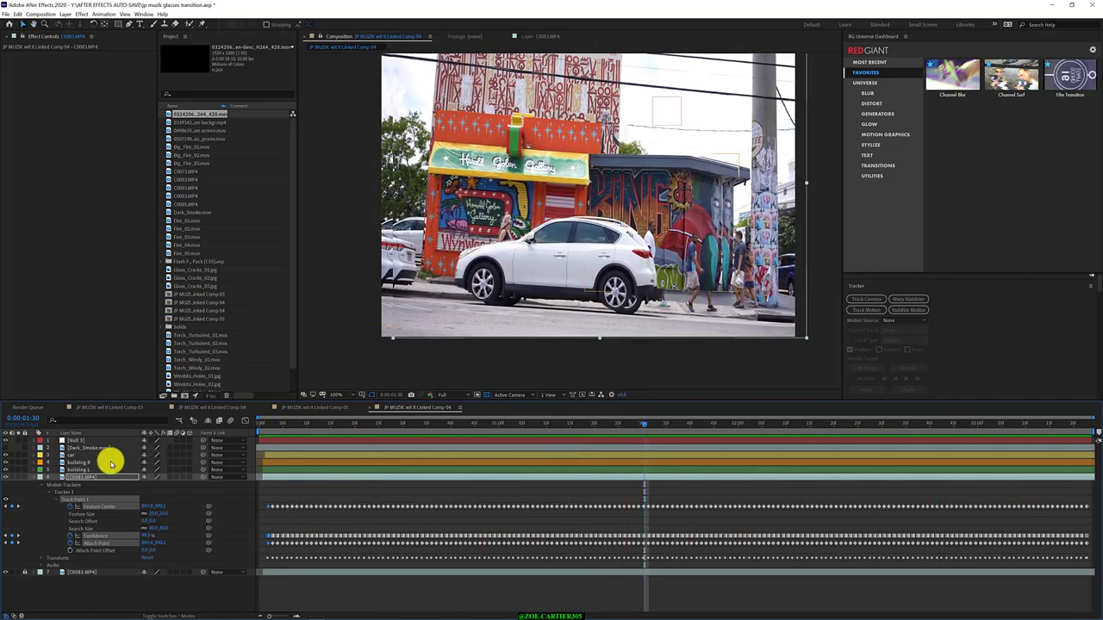
Step: Scrub the footage again and reveal the tracked layer's Motion Trackers properties
left_click_drag(278, 423, 390, 429)
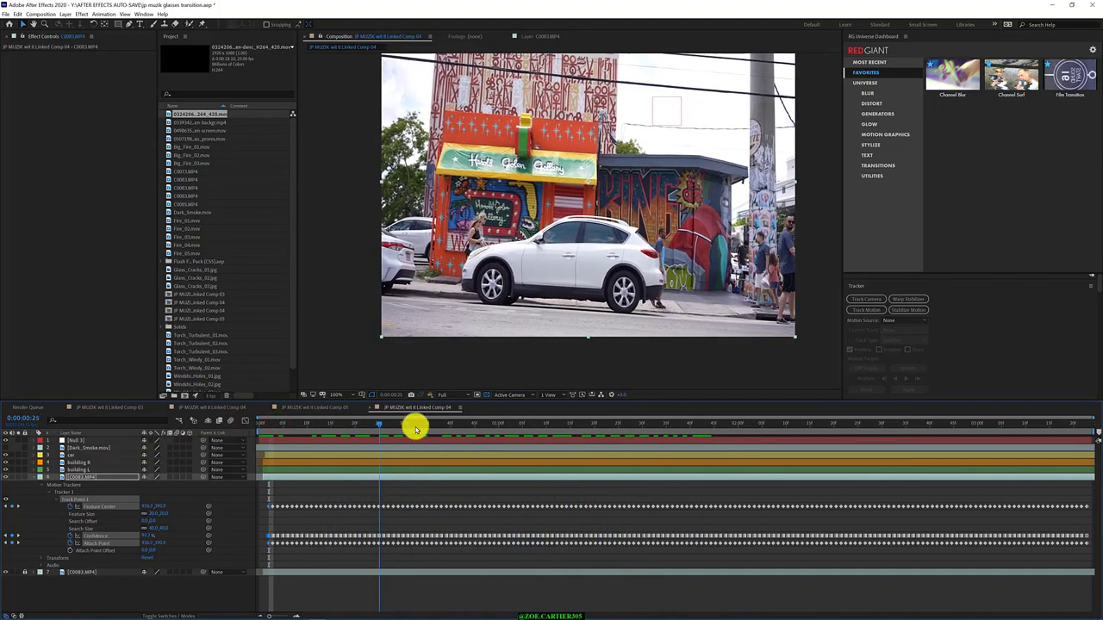
mouse_move(389, 429)
left_mouse_down()
mouse_move(620, 435)
mouse_move(305, 434)
left_mouse_up()
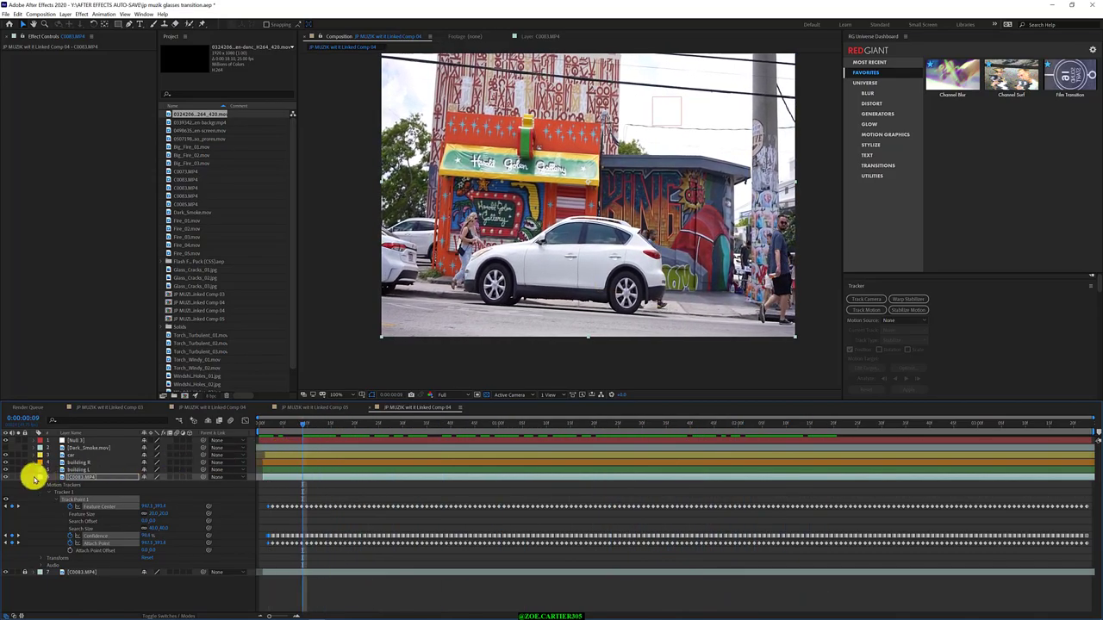
left_click(34, 479)
left_click(95, 507)
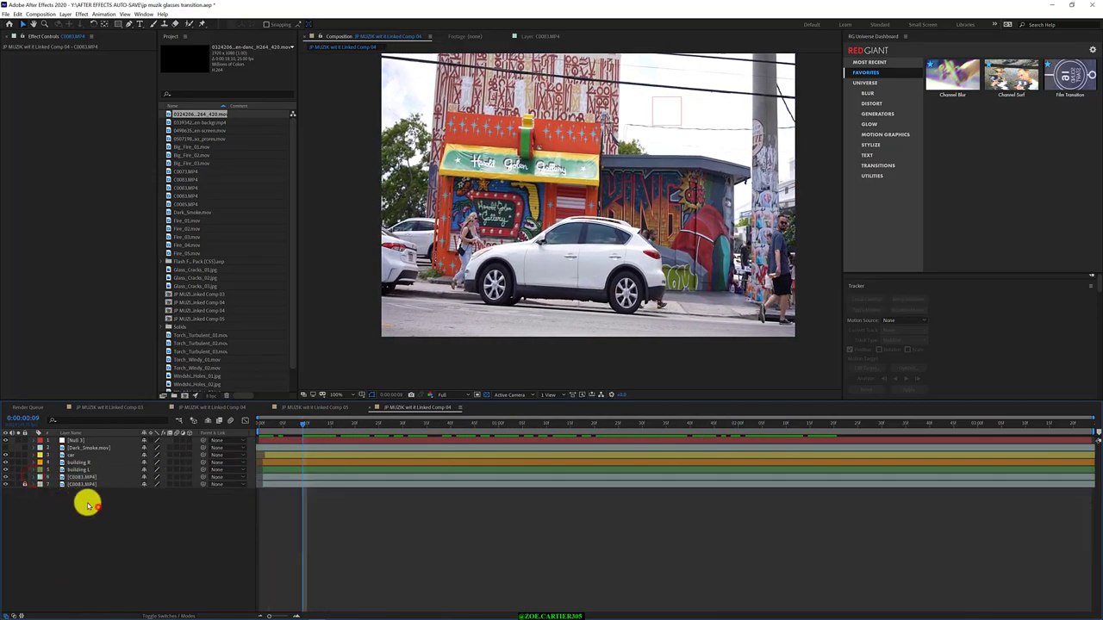
left_click(33, 478)
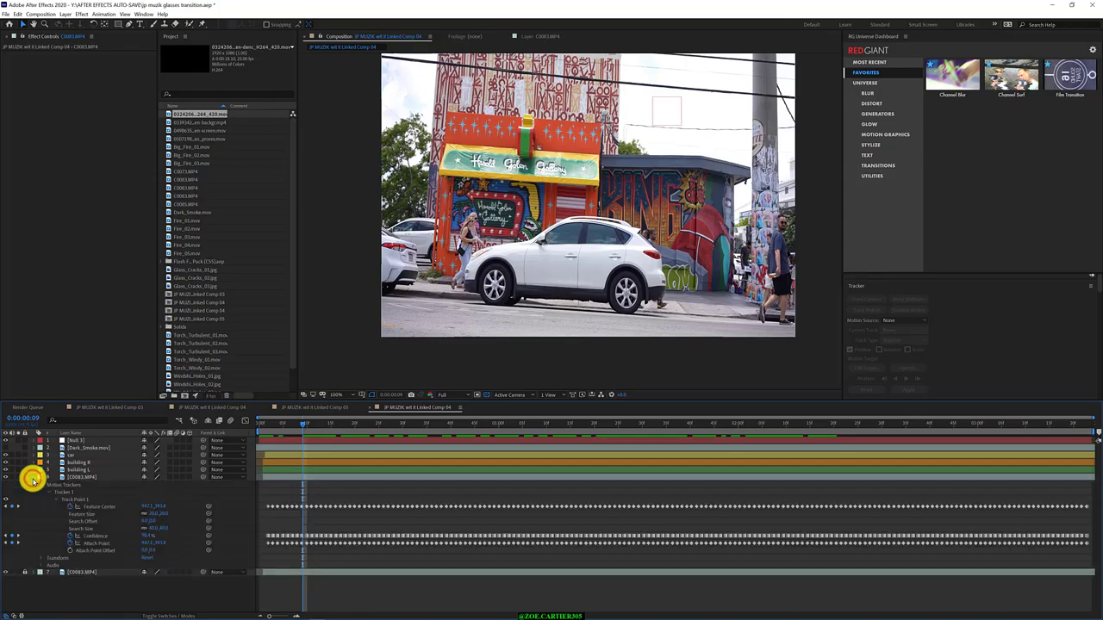
Step: Preview the comp, then inspect Big_Fire_02.mov and the green-screen prores clip in the Project panel
key("space")
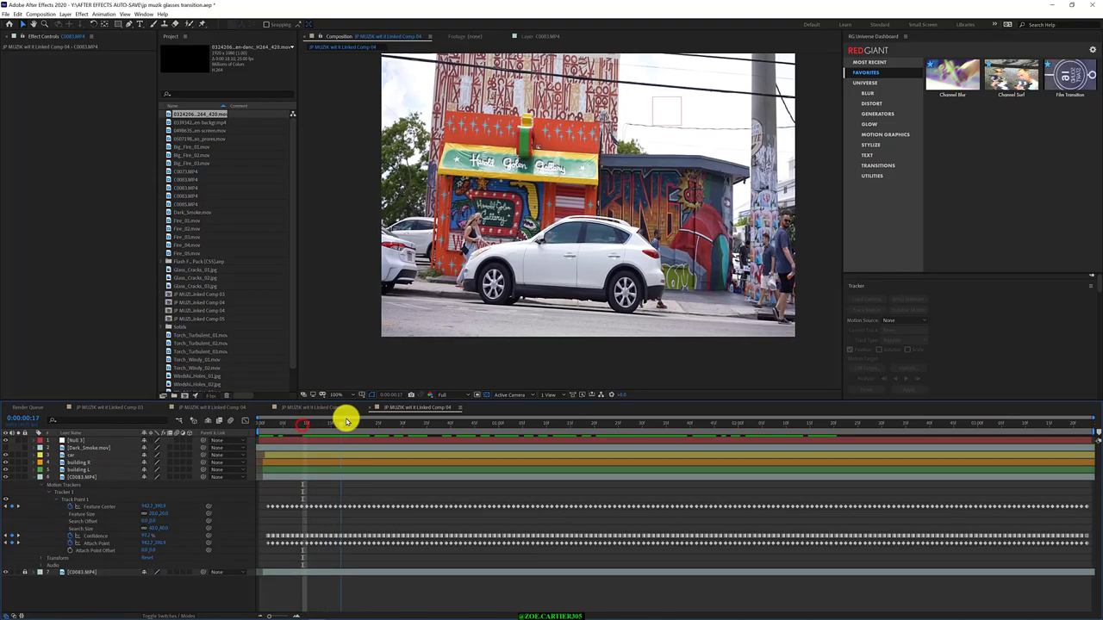
left_click(444, 440)
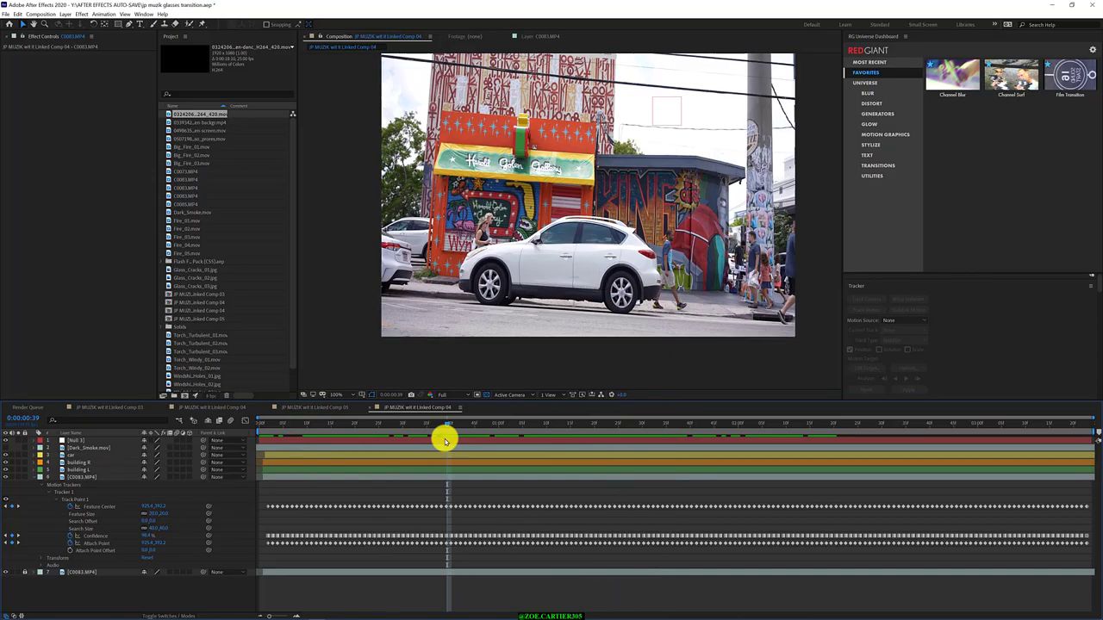
left_click(197, 131)
left_click(206, 155)
left_click(206, 138)
Step: Compare the Big_Fire_02, green-screen, Fire_03, Fire_02 and Fire_04 clips in the Project panel
left_click(195, 156)
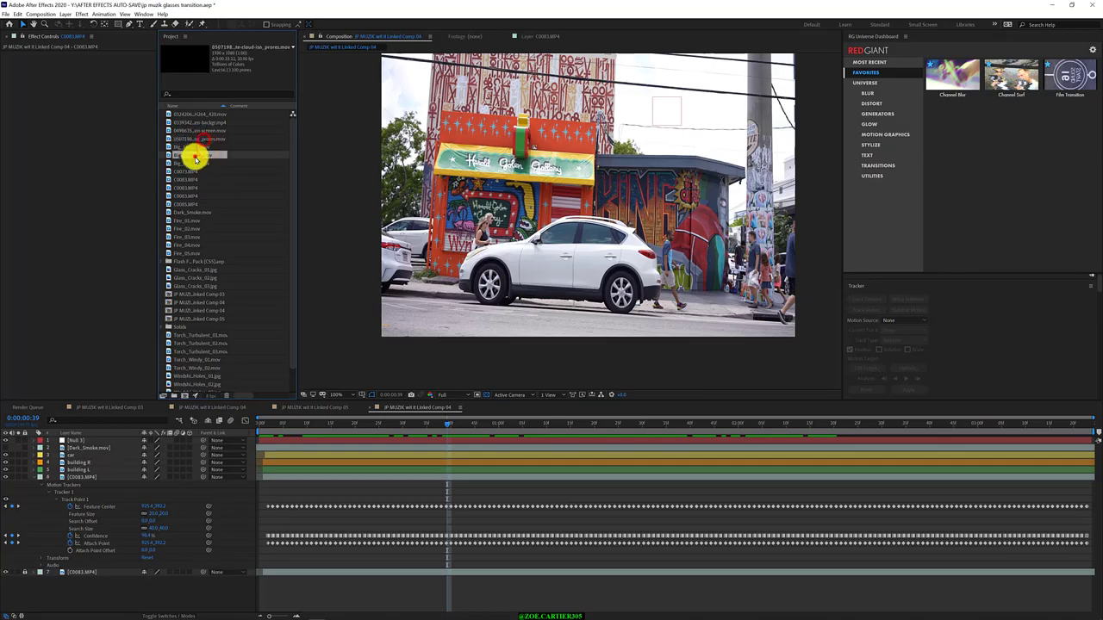
left_click(195, 138)
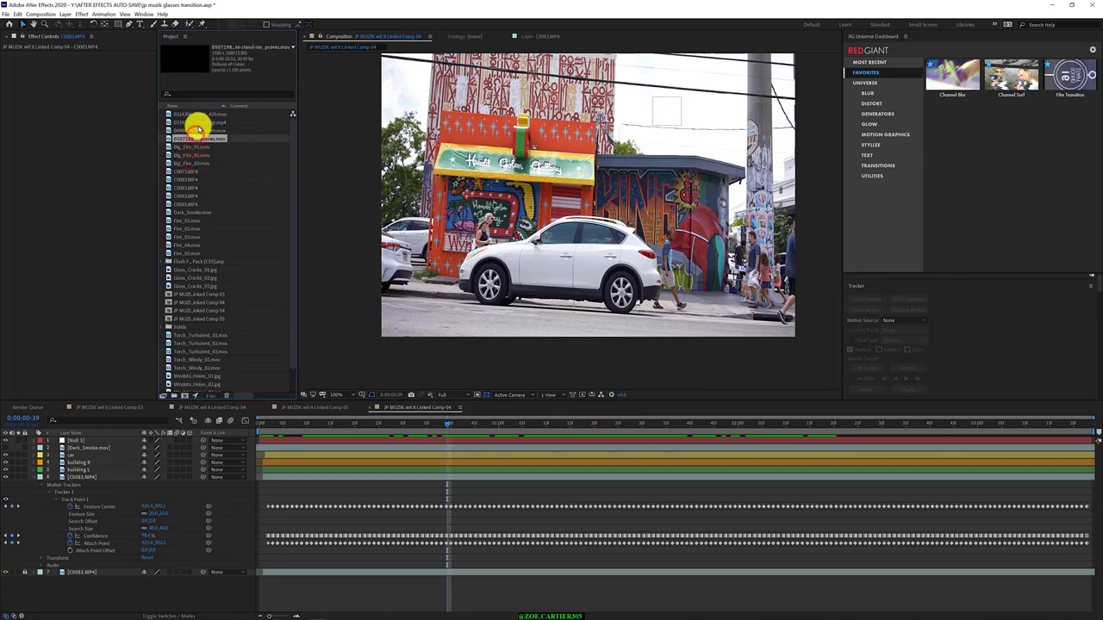
left_click(175, 236)
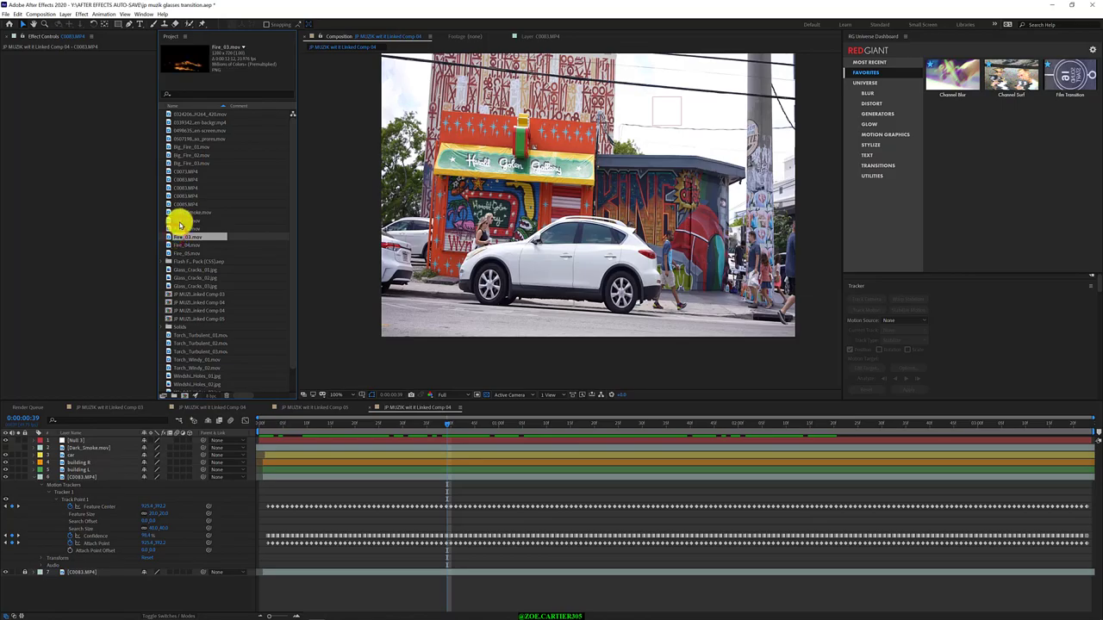
left_click(180, 188)
left_click(181, 228)
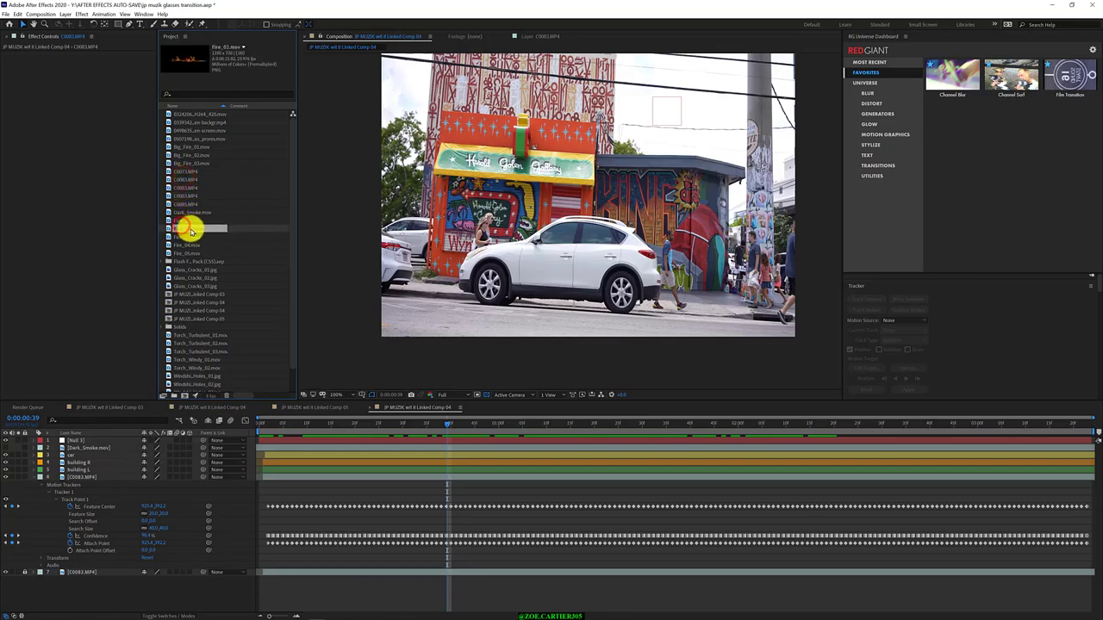
left_click(187, 246)
left_click(189, 254)
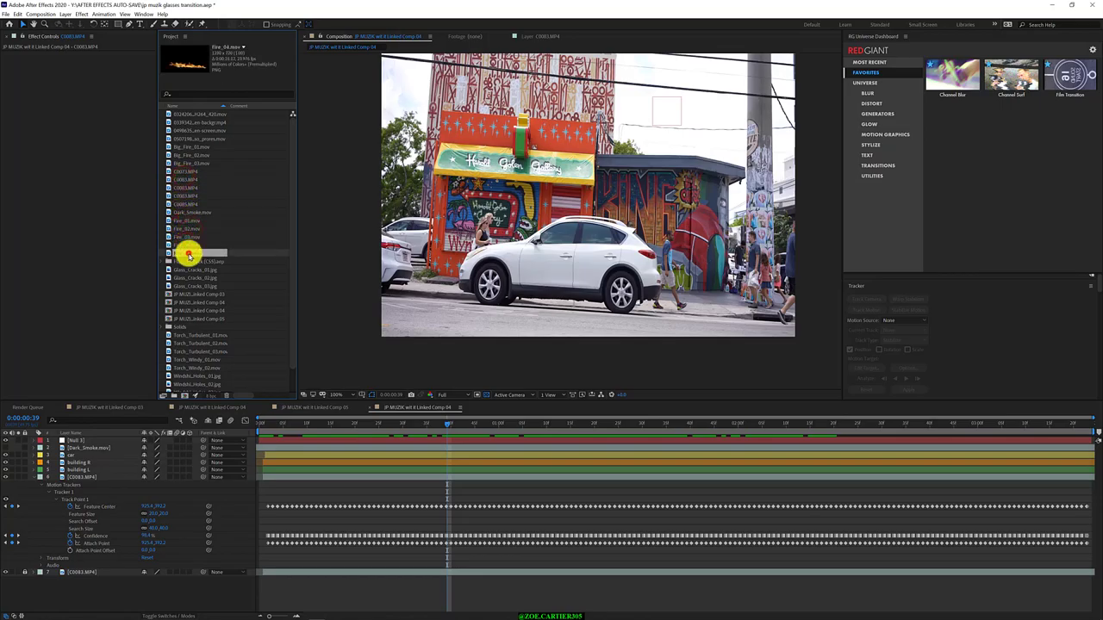
Step: Select Fire_01.mov and drop it into the viewer over the white car
left_click(183, 244)
left_click(180, 228)
left_click(180, 219)
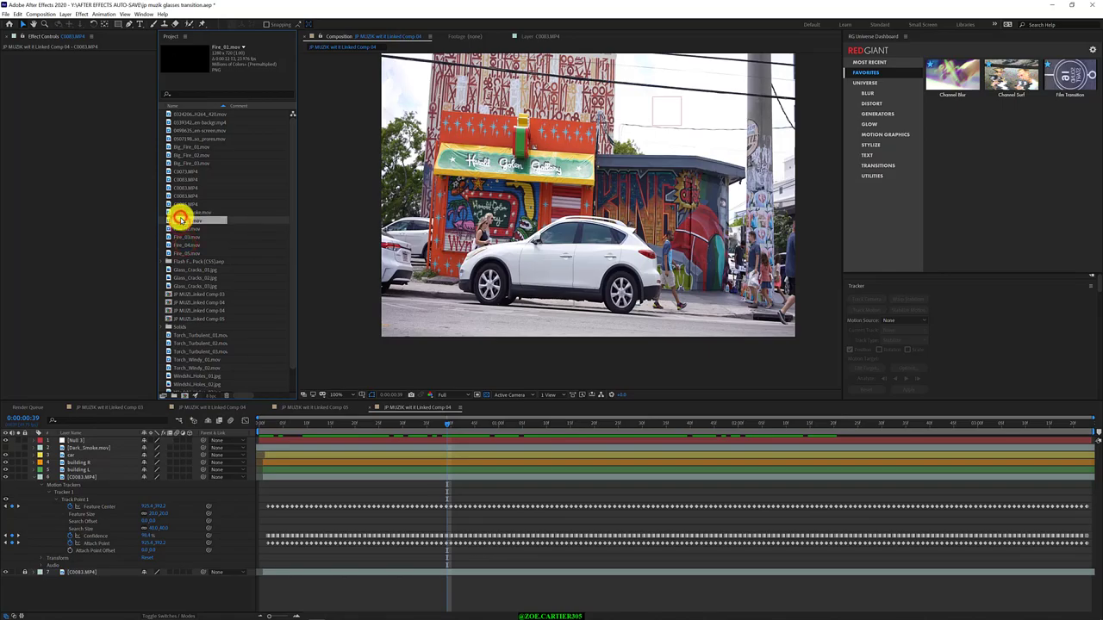
mouse_move(200, 228)
left_mouse_down()
mouse_move(600, 249)
mouse_move(666, 147)
mouse_move(582, 261)
left_mouse_up()
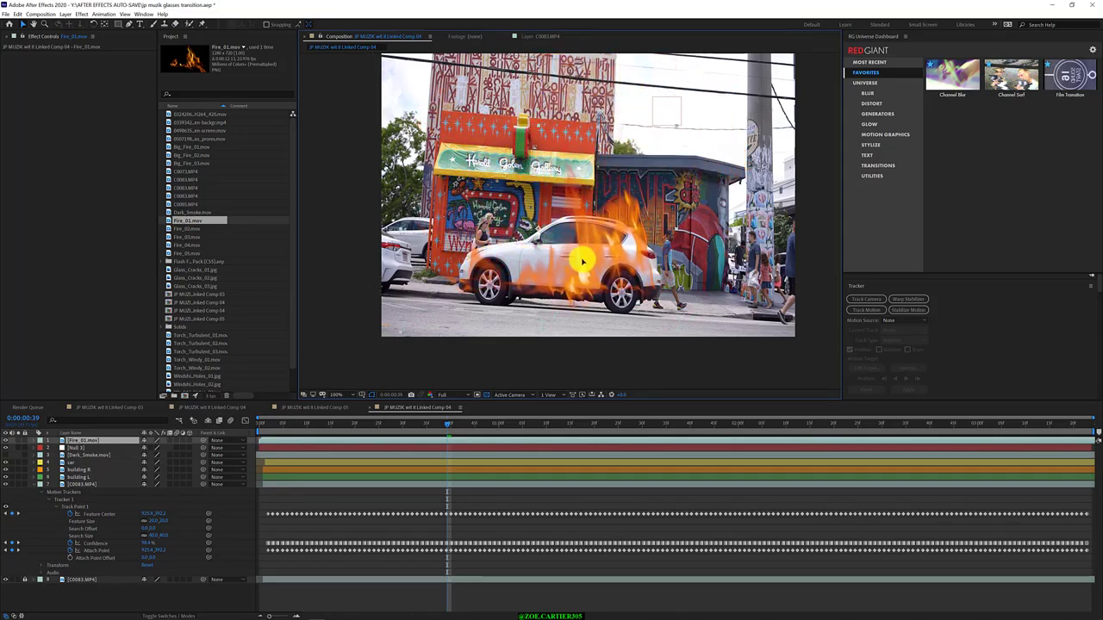
Step: Nudge the fire over the car and parent it to 7. C0083.MP4, checking a later frame
left_click_drag(582, 261, 584, 262)
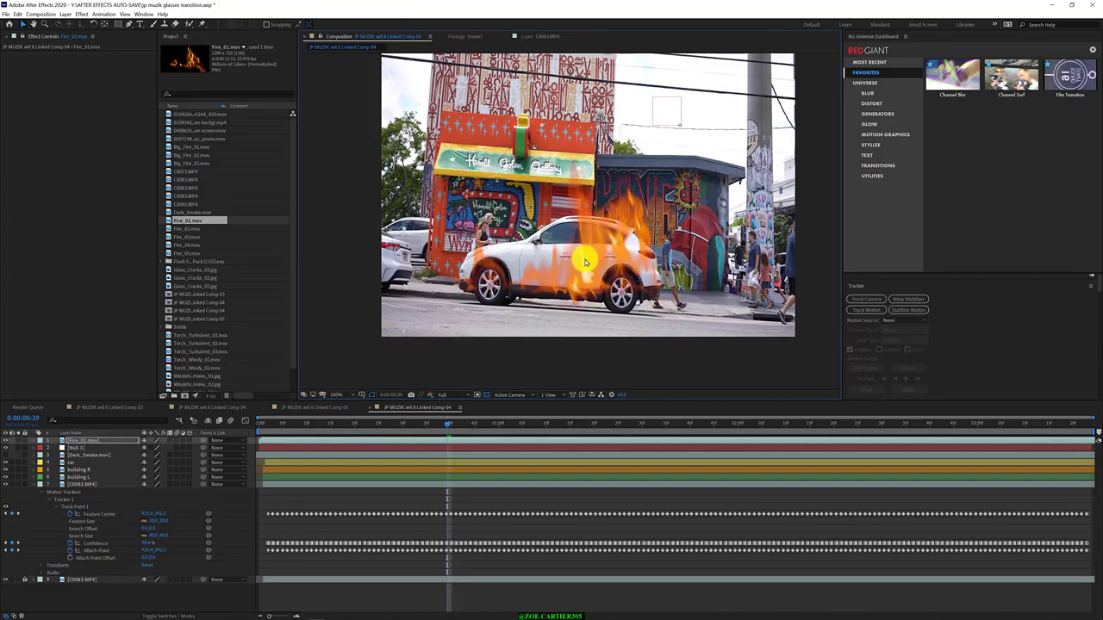
left_click(215, 441)
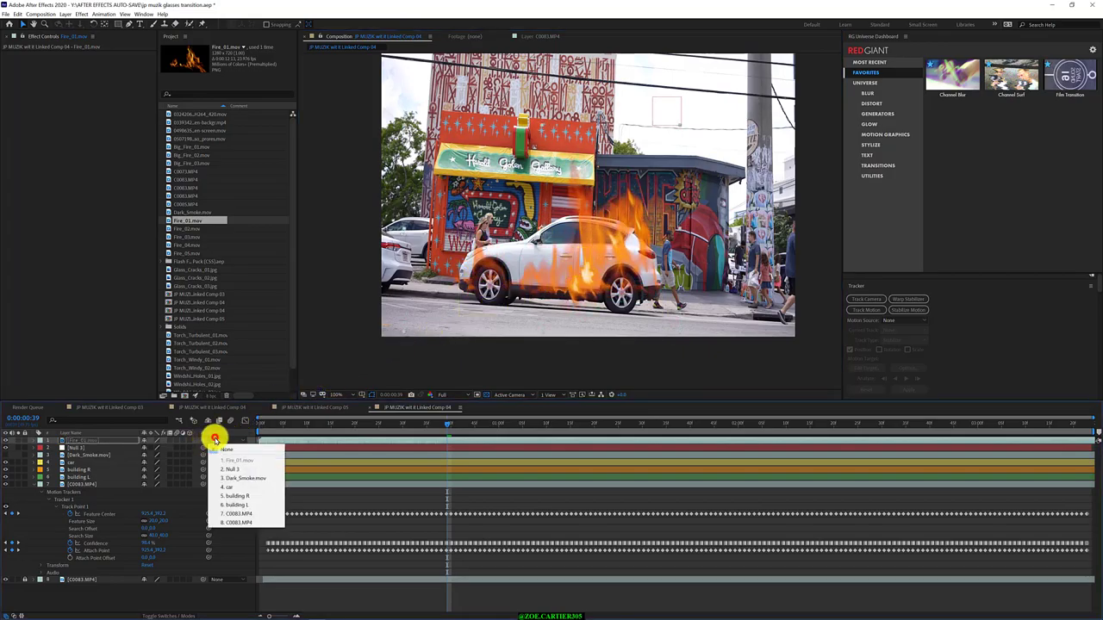
left_click(249, 515)
mouse_move(426, 423)
left_mouse_down()
mouse_move(623, 443)
mouse_move(333, 416)
mouse_move(792, 459)
mouse_move(565, 427)
left_mouse_up()
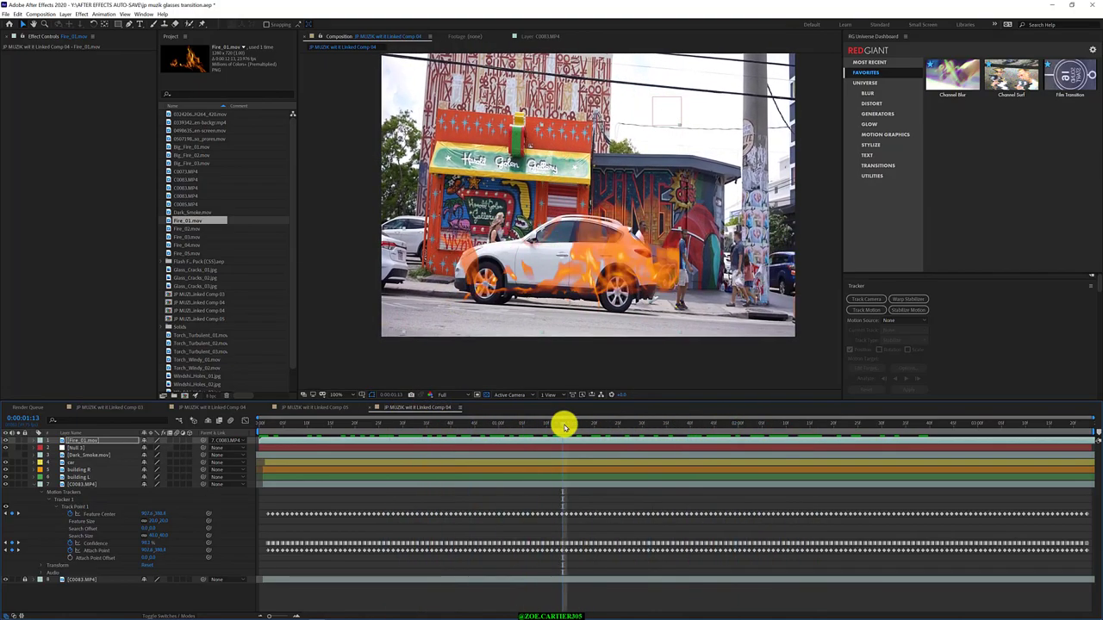
Step: Unparent the fire, pick-whip it to C0083.MP4 again, then set its parent back to None
left_click(228, 440)
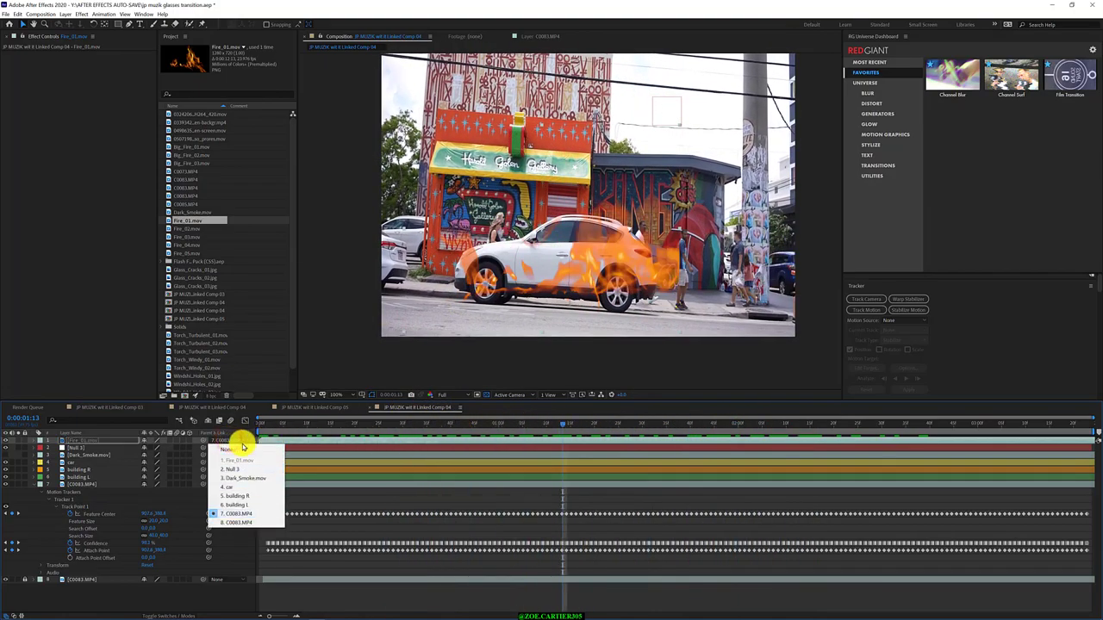
left_click(245, 448)
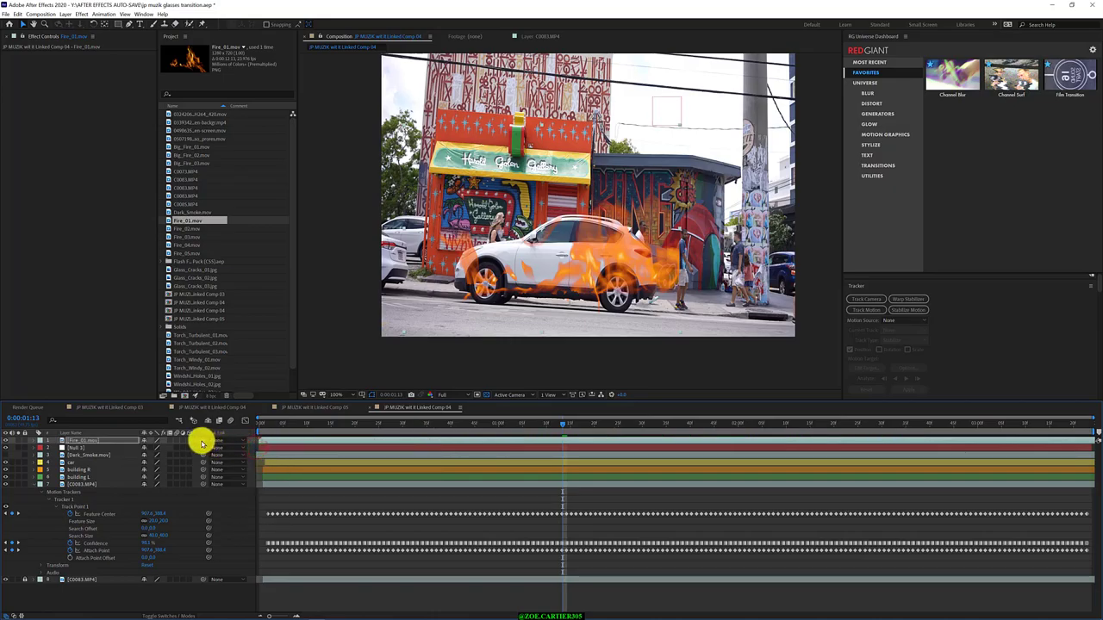
mouse_move(202, 443)
left_mouse_down()
mouse_move(212, 520)
mouse_move(86, 489)
left_mouse_up()
left_click_drag(520, 423, 711, 434)
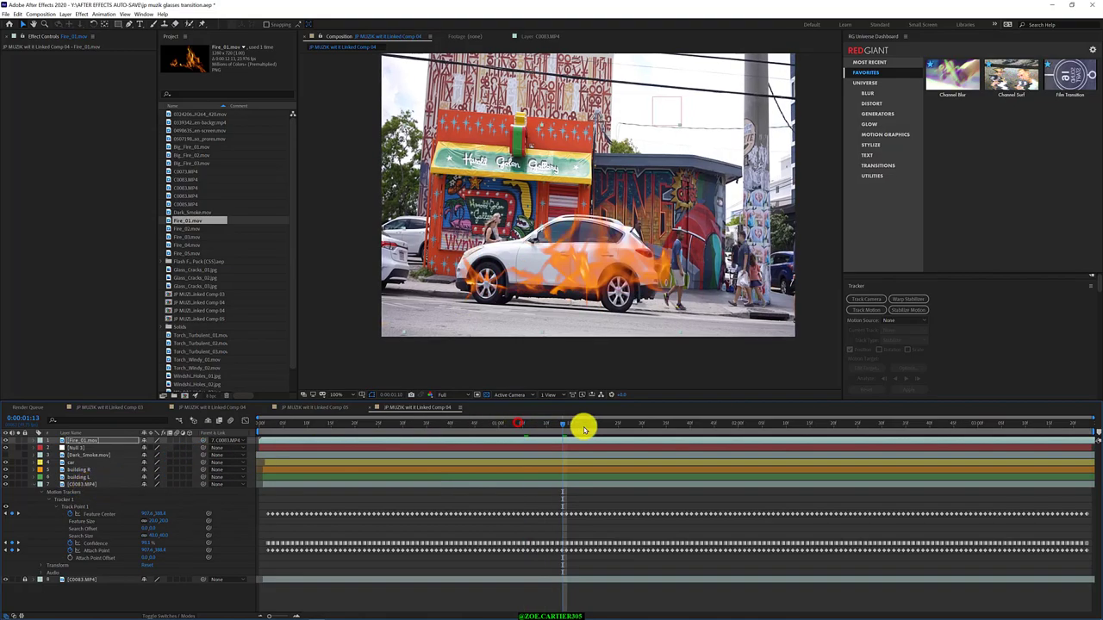
left_click(572, 425)
left_click(226, 440)
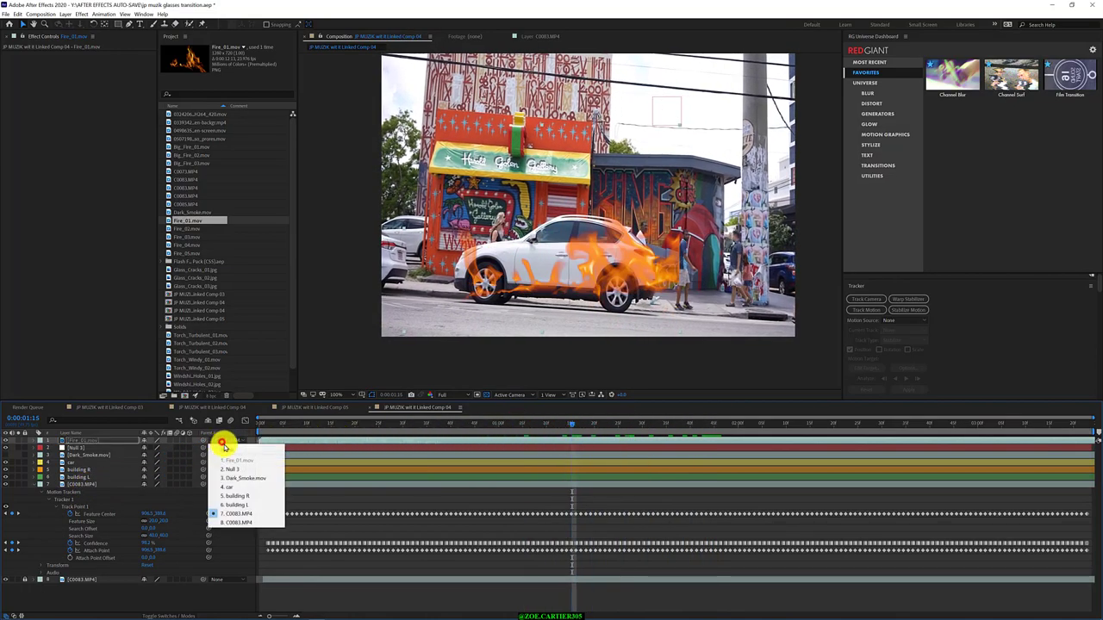
left_click(229, 452)
left_click(35, 445)
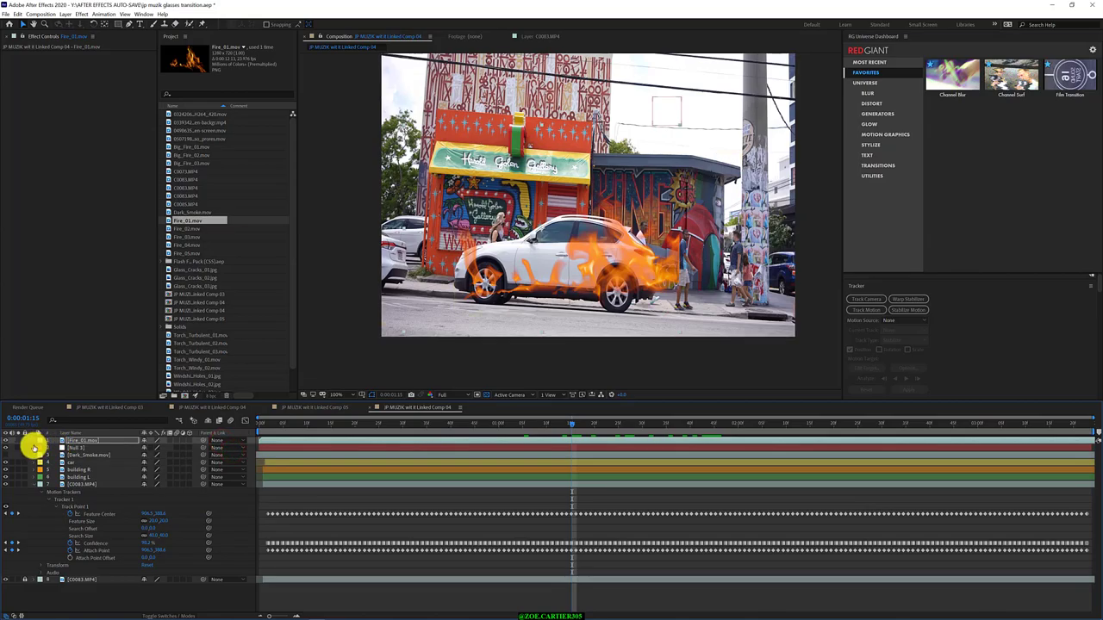
Step: Expand Fire_01's Transform and link its Anchor Point to the tracker's Feature Center
left_click(34, 441)
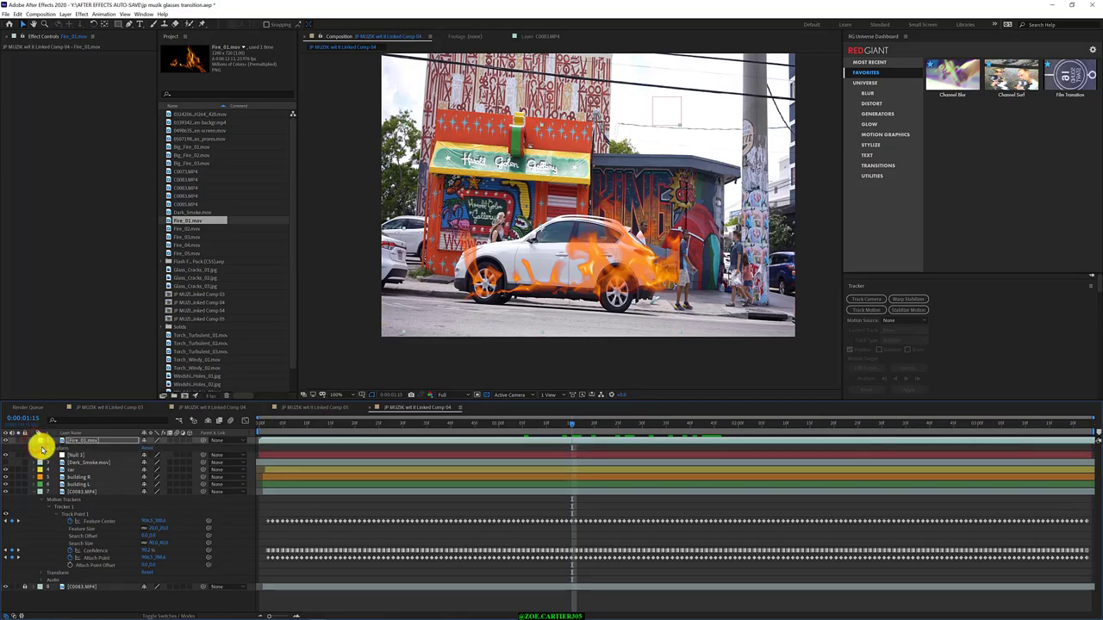
left_click(42, 449)
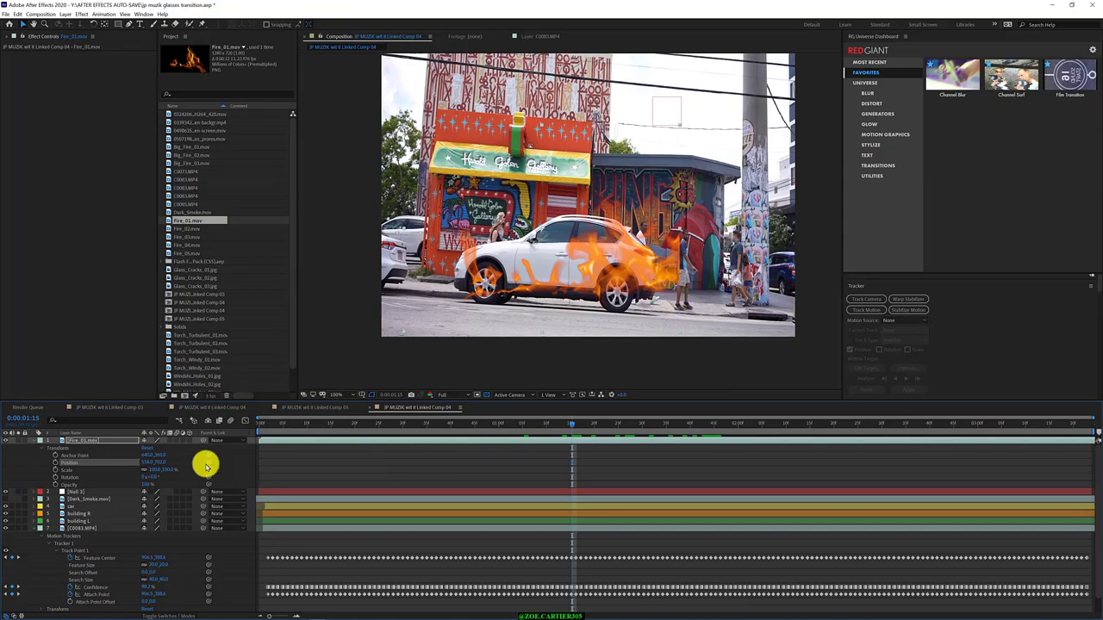
left_click_drag(208, 455, 113, 559)
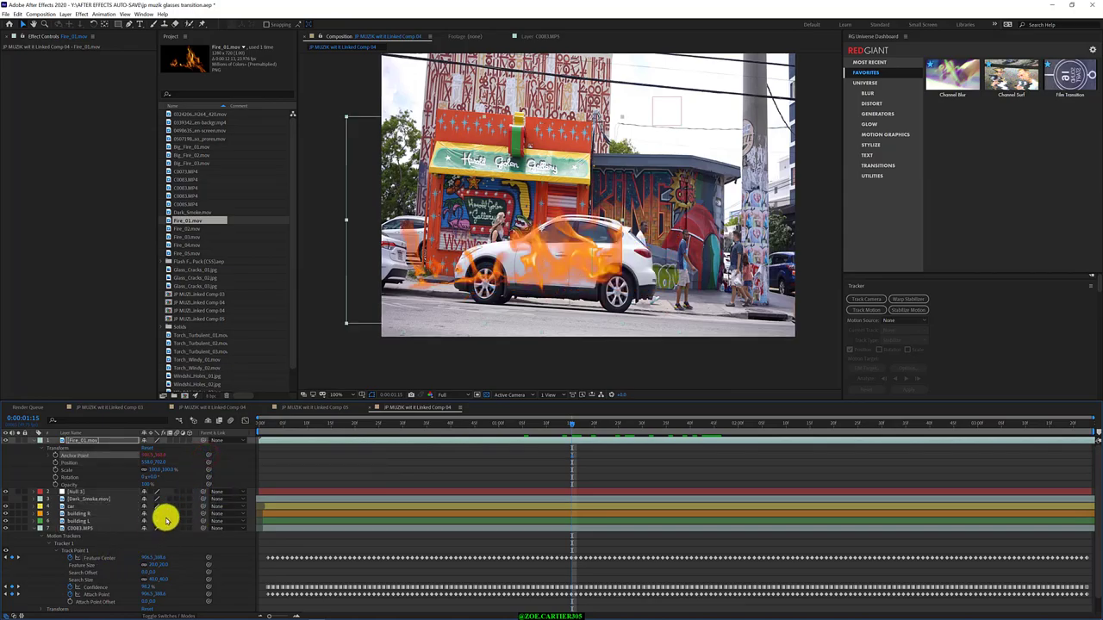
mouse_move(379, 424)
left_mouse_down()
mouse_move(722, 433)
mouse_move(431, 431)
left_mouse_up()
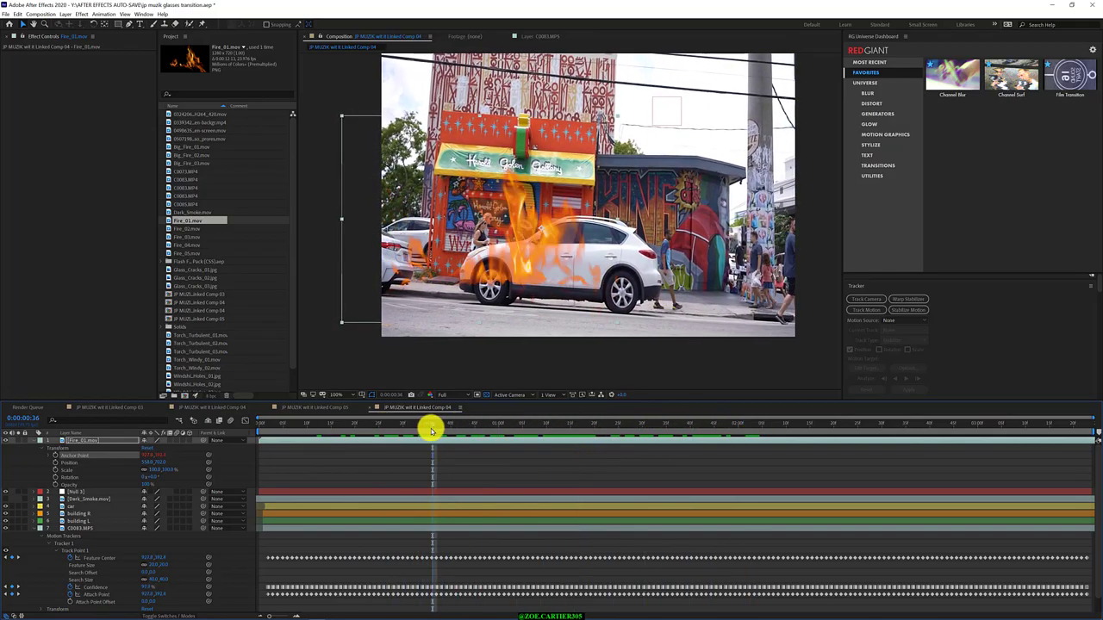
left_click_drag(432, 430, 570, 430)
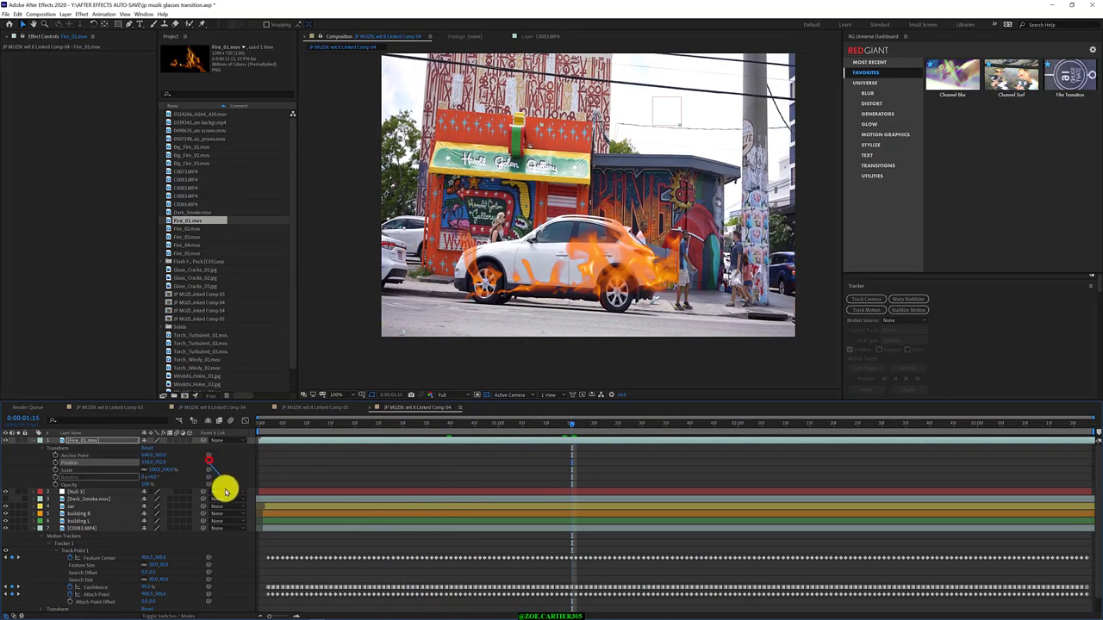
Step: Link the fire's Position to Feature Center and preview how the flames move
left_click_drag(210, 463, 128, 556)
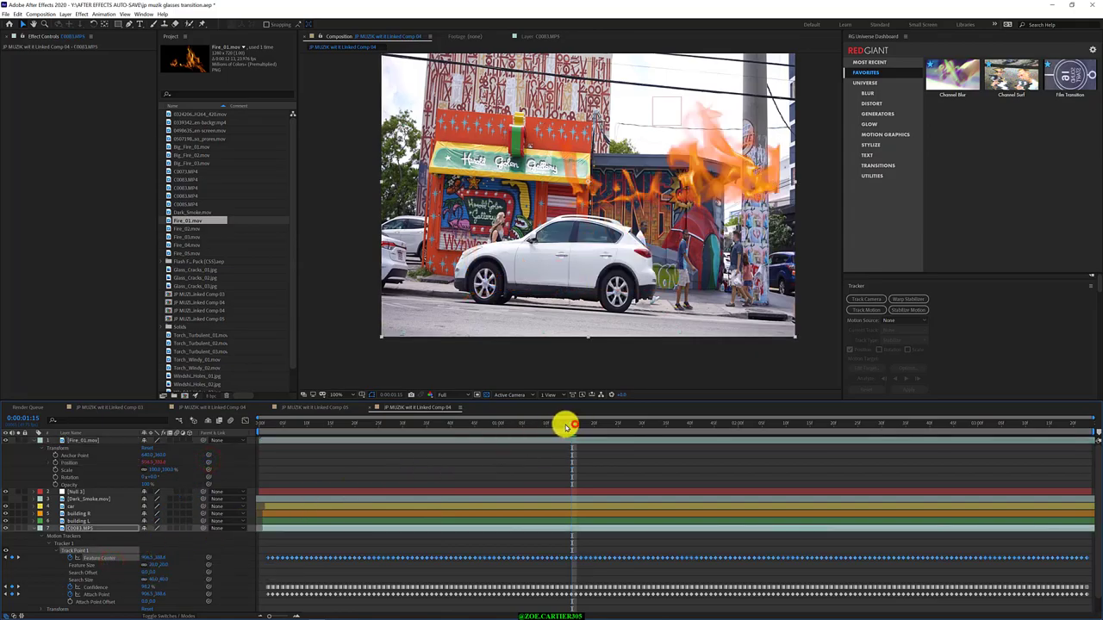
key("space")
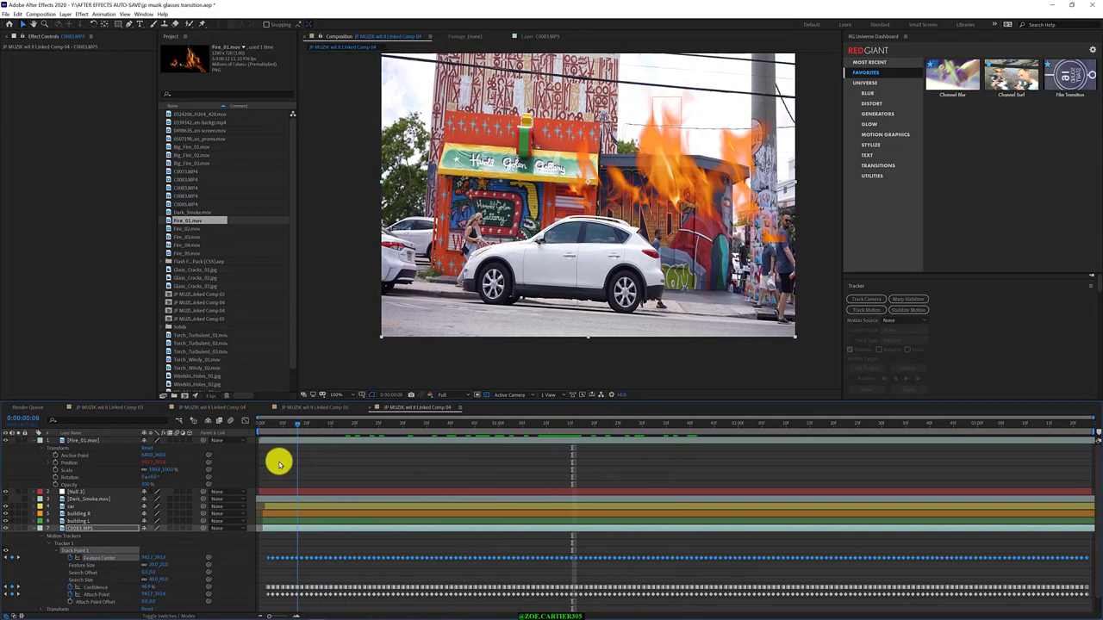
key("space")
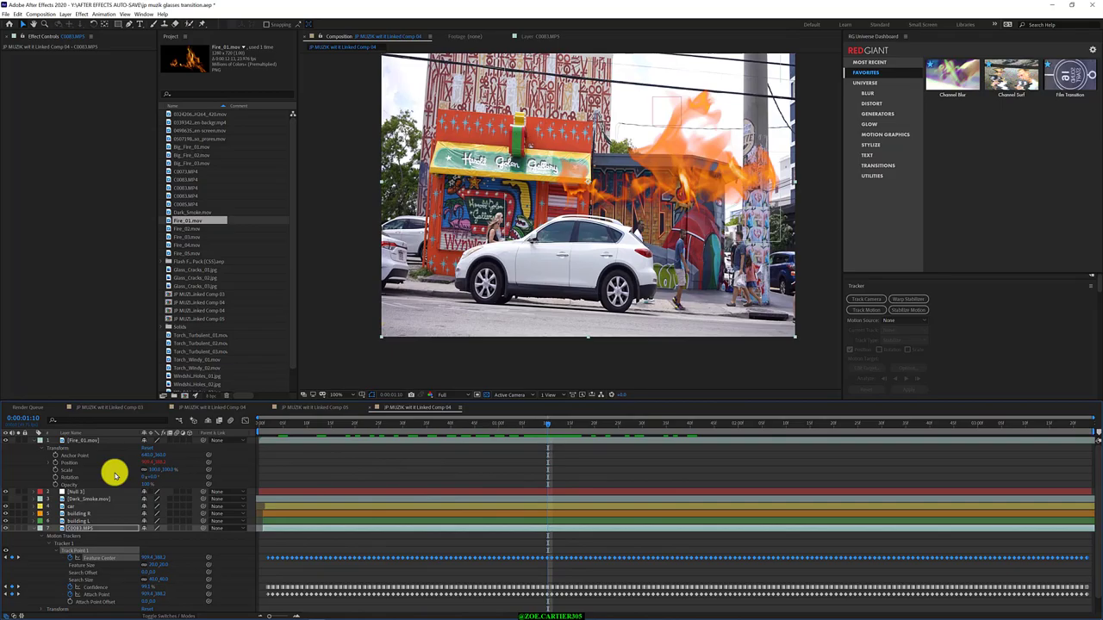
left_click(114, 473)
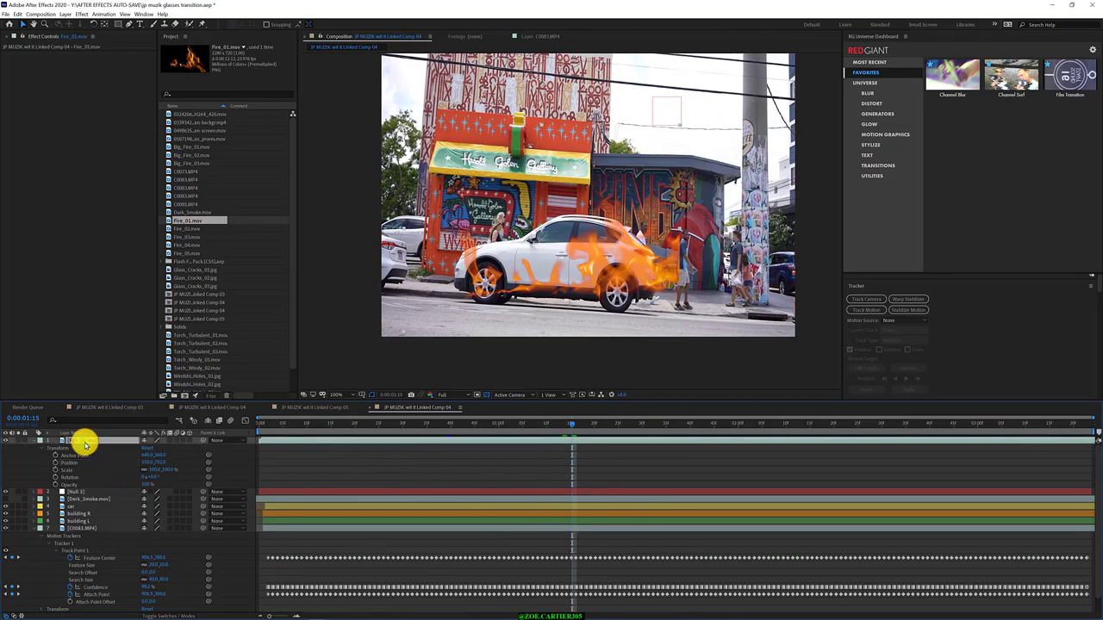
Step: Delete the Fire_01 layer and set the tracker's motion source to C0083.MP4
key("ctrl+shift+bracketleft")
left_click(86, 476)
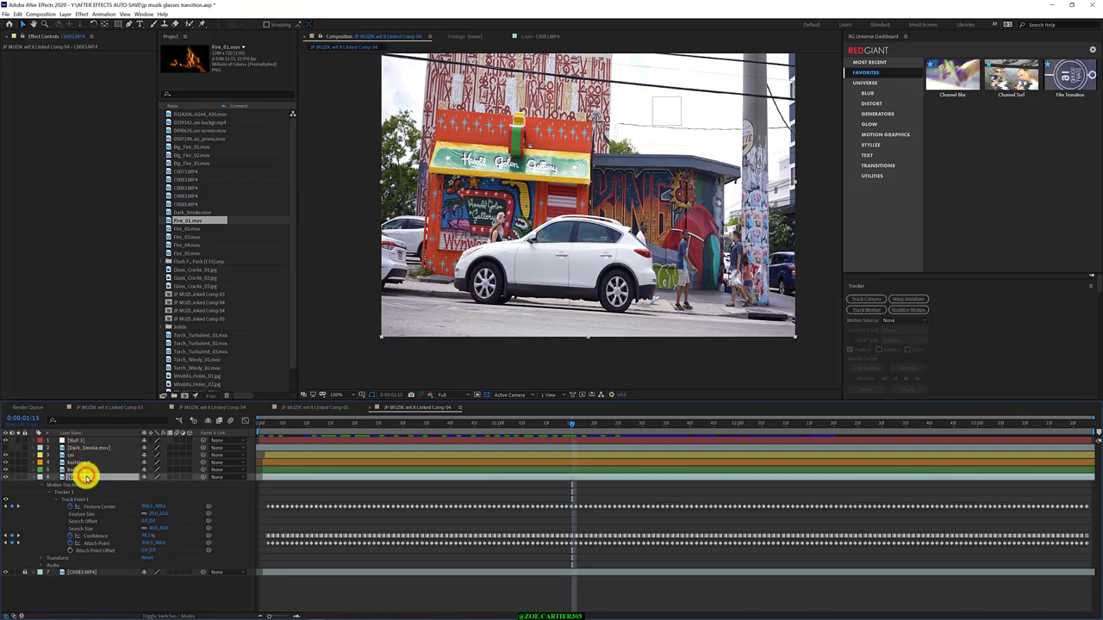
left_click(909, 319)
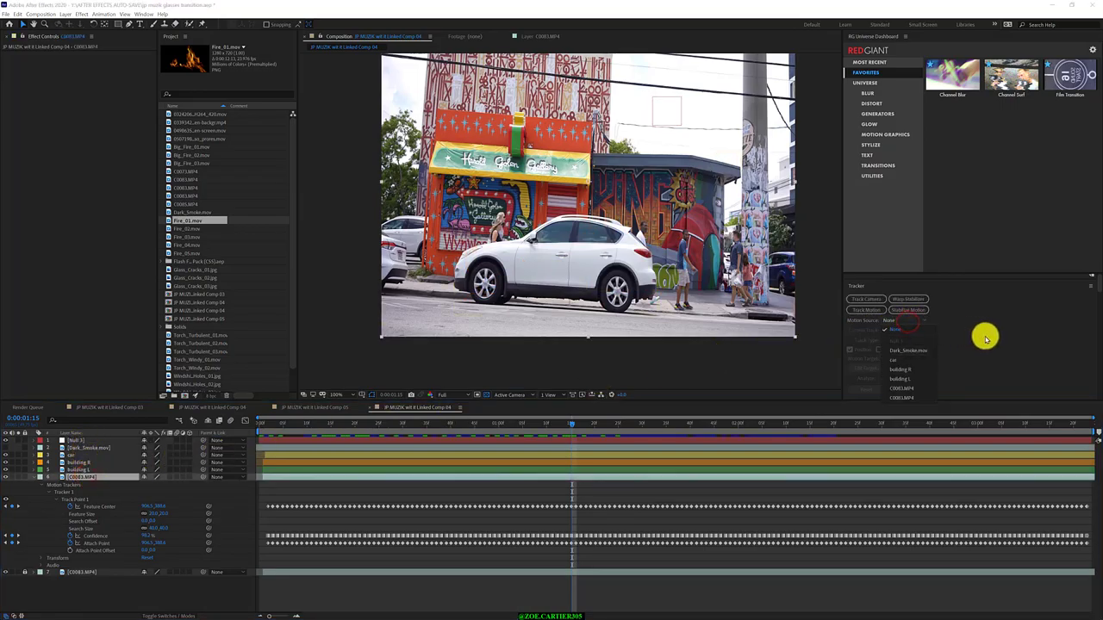
left_click(985, 336)
left_click(909, 320)
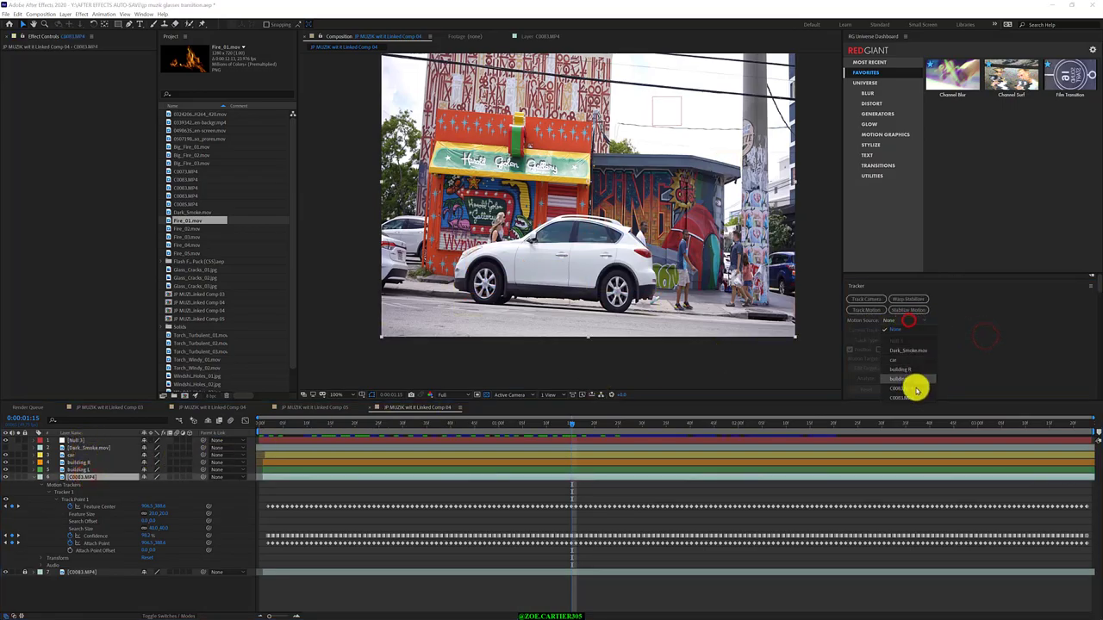
left_click(916, 390)
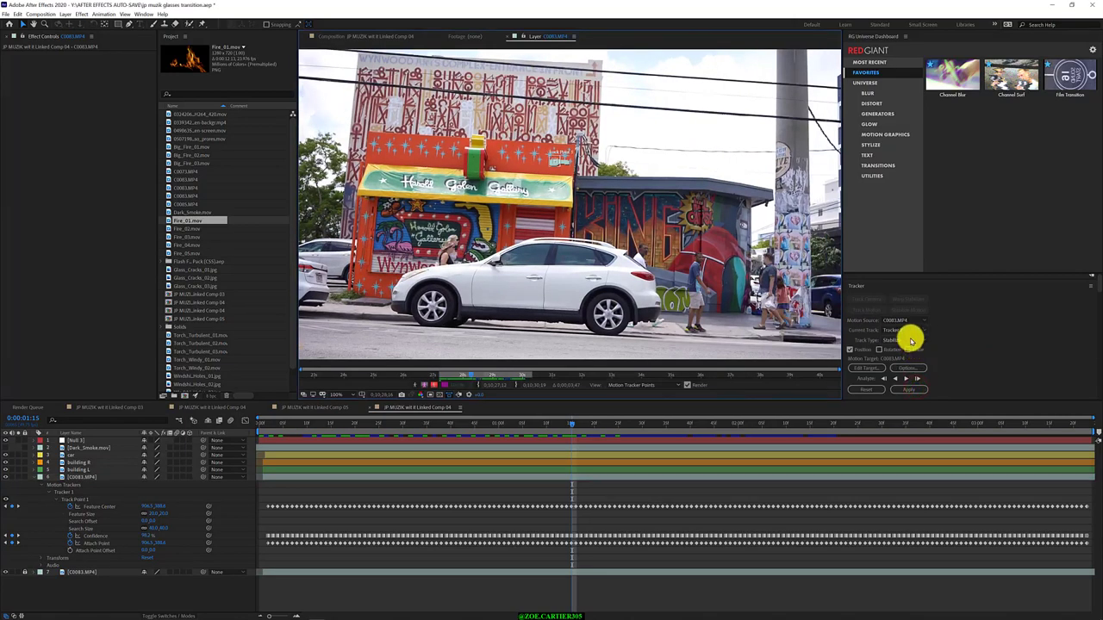
Step: Set the track type to Transform and open Motion Tracker Options, cancelling without changes
left_click(915, 340)
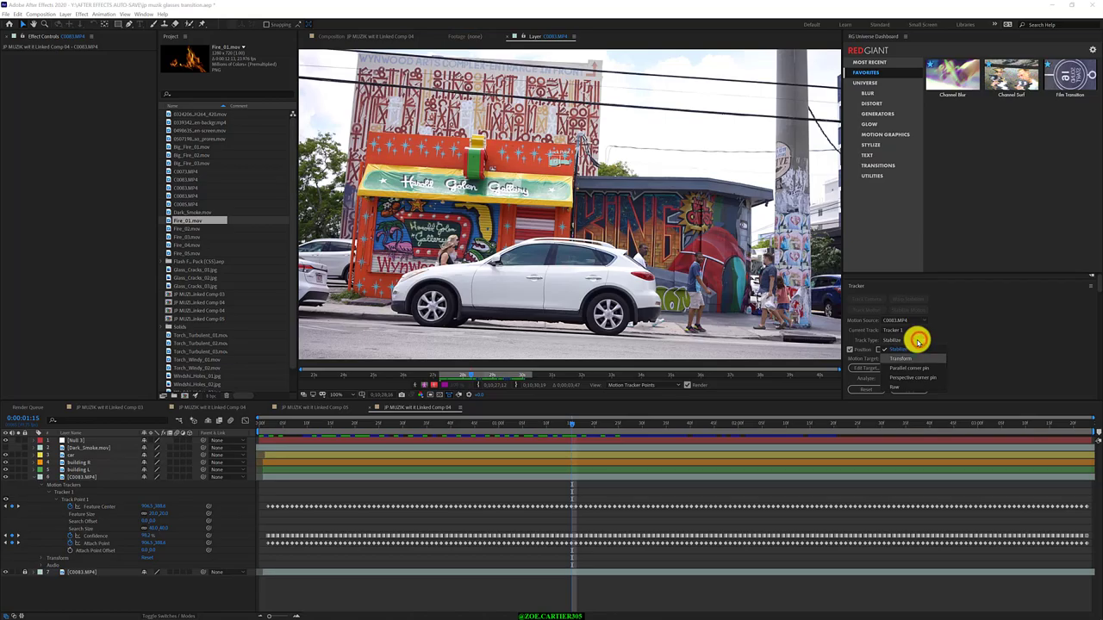
left_click(936, 359)
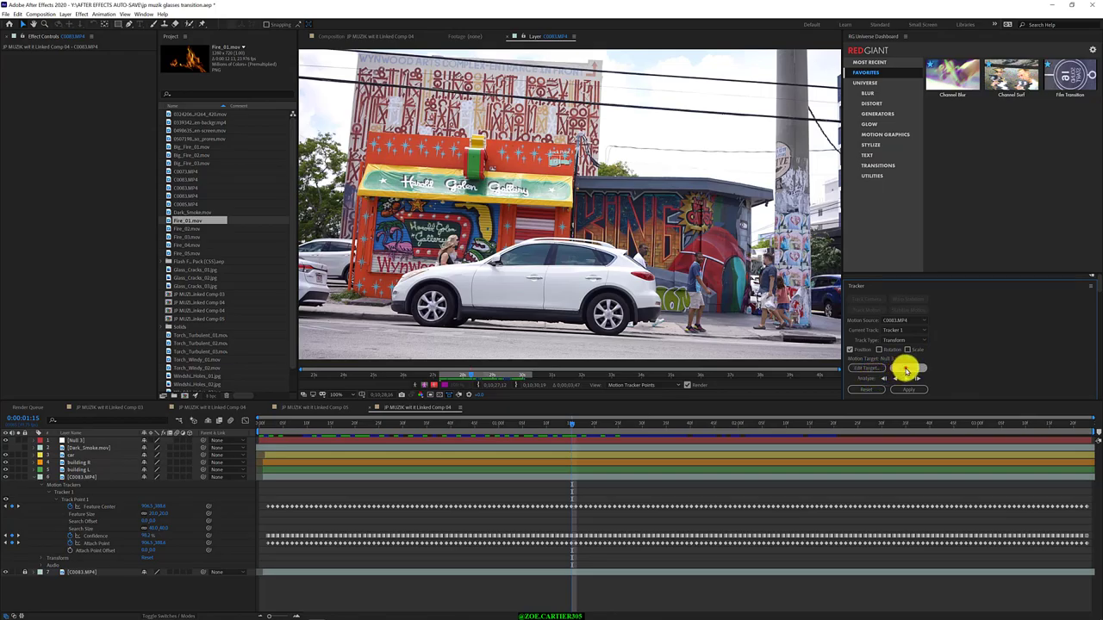
left_click(906, 368)
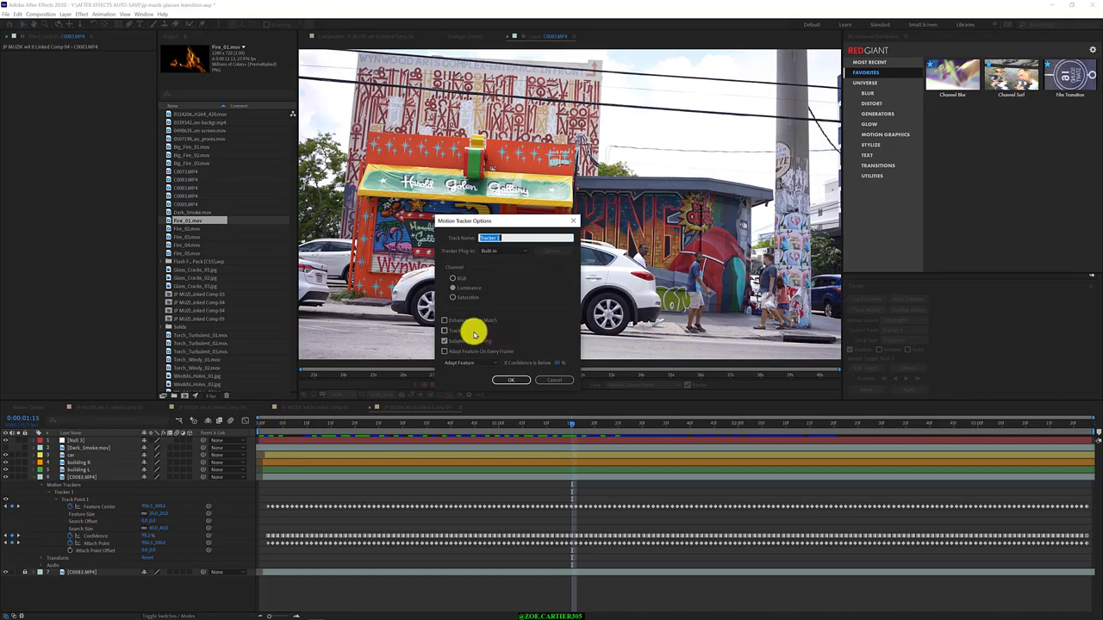
left_click(545, 380)
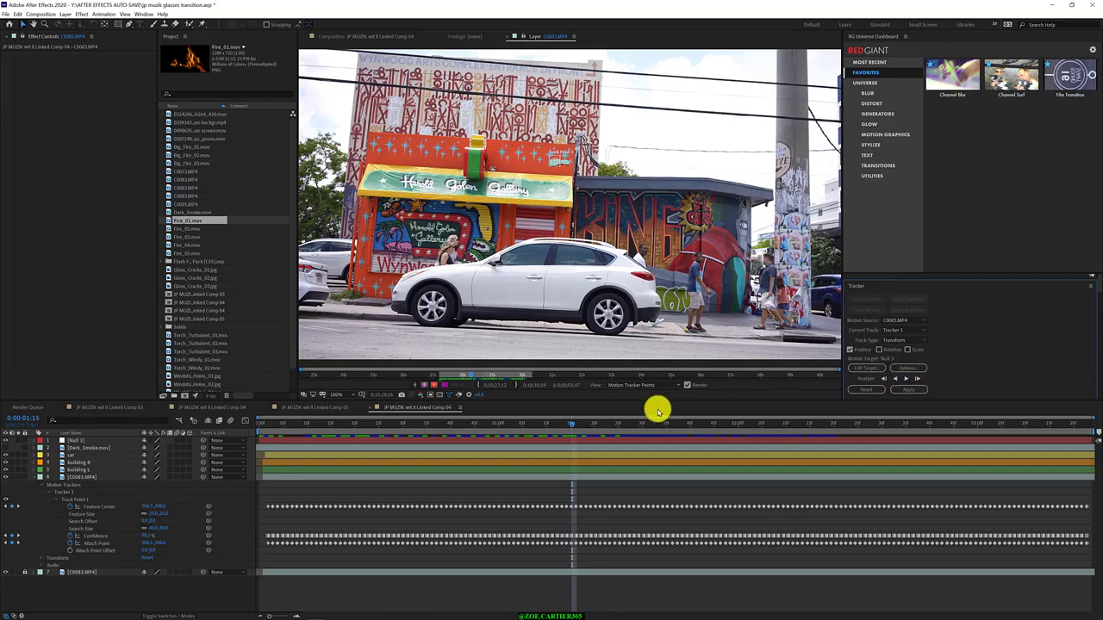
Step: Return to 0:00:00:00 and analyze the C0083.MP4 track forward for Null 3
left_click_drag(571, 423, 172, 420)
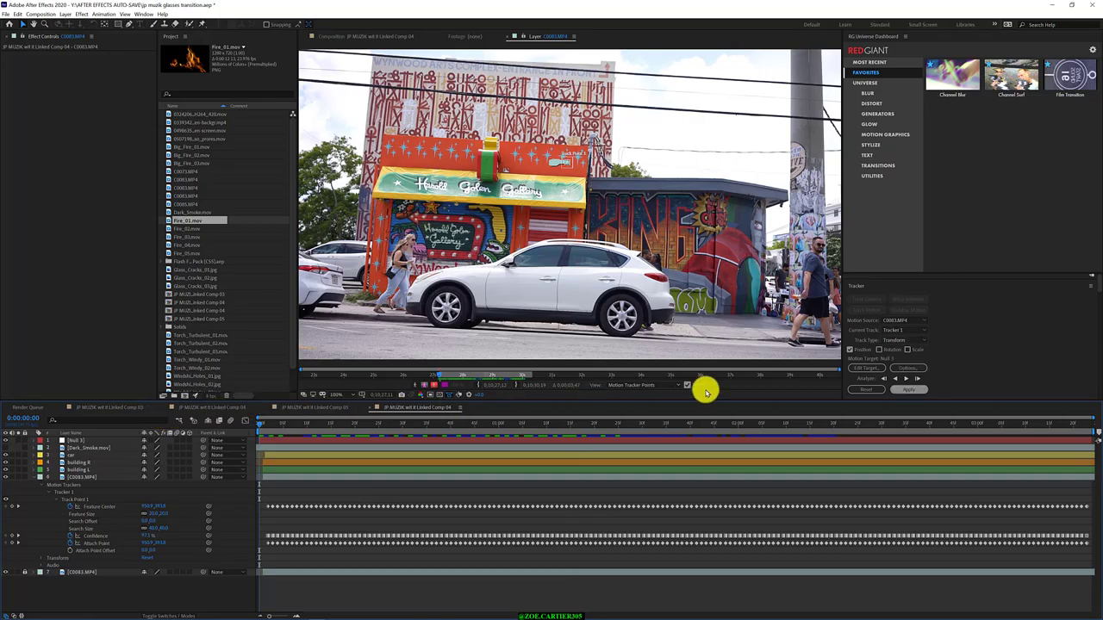
left_click(905, 378)
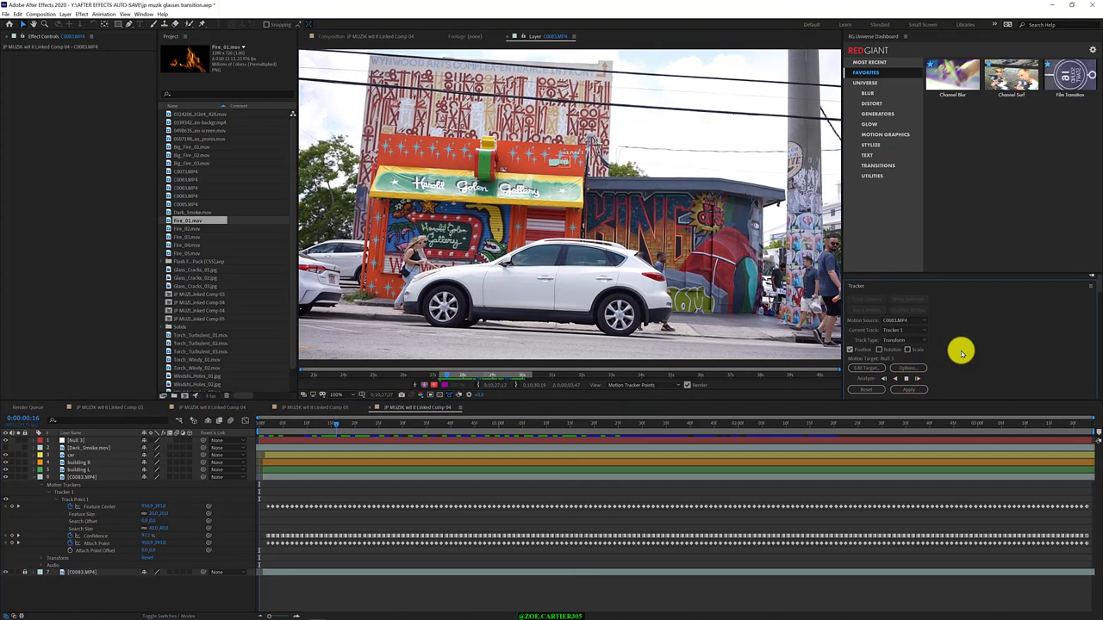